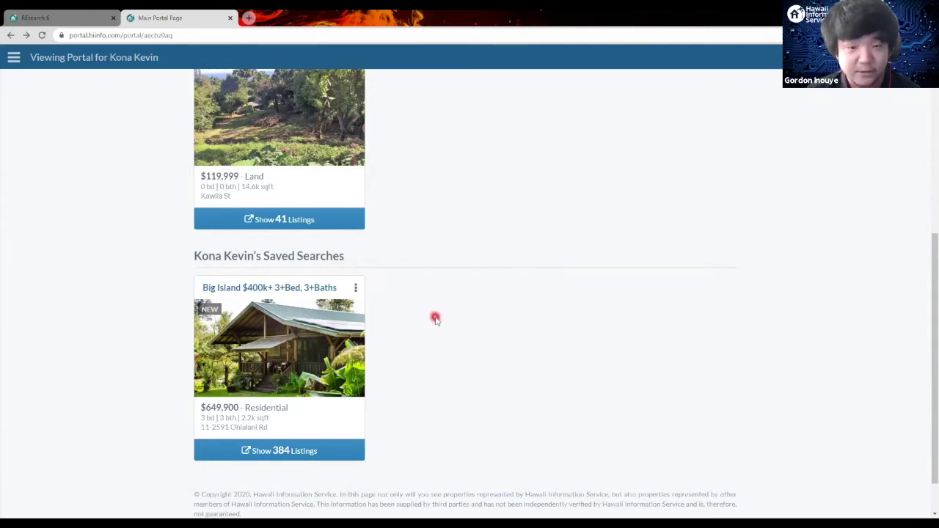
# Step: Return to the REsearch 6 tab and show the Contacts page with its four contacts
pyautogui.scroll(1, 414, 297)
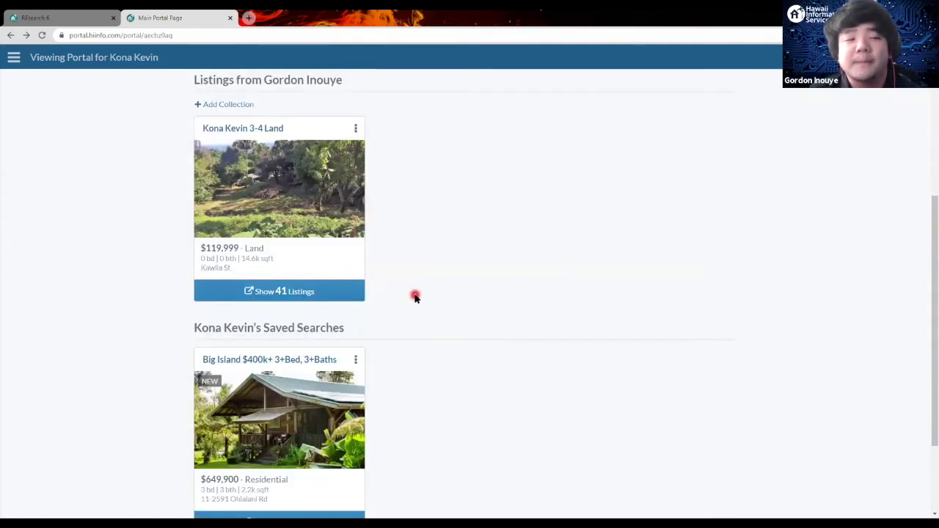
pyautogui.scroll(3, 414, 296)
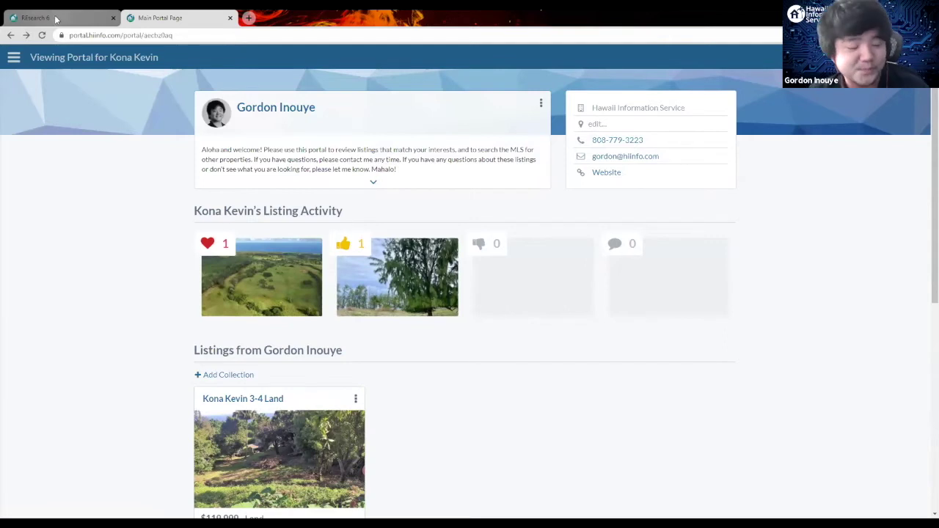
pyautogui.click(90, 18)
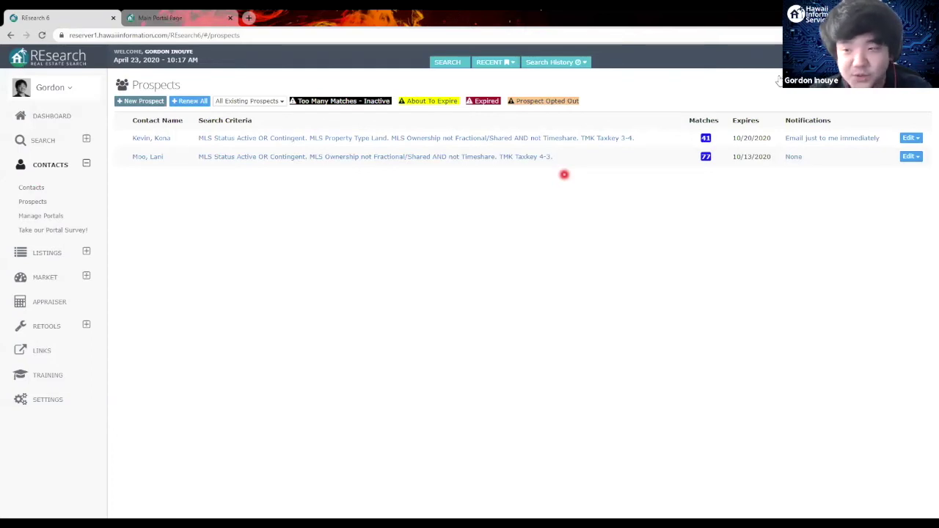
pyautogui.click(45, 189)
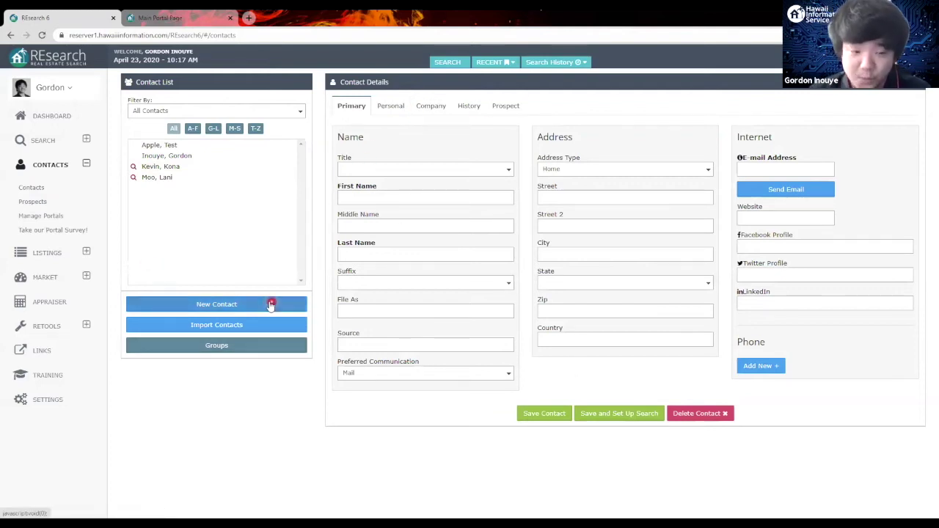
# Step: Create a new contact with the client's first name, last name and e-mail address, then save it and set up a search
pyautogui.click(268, 307)
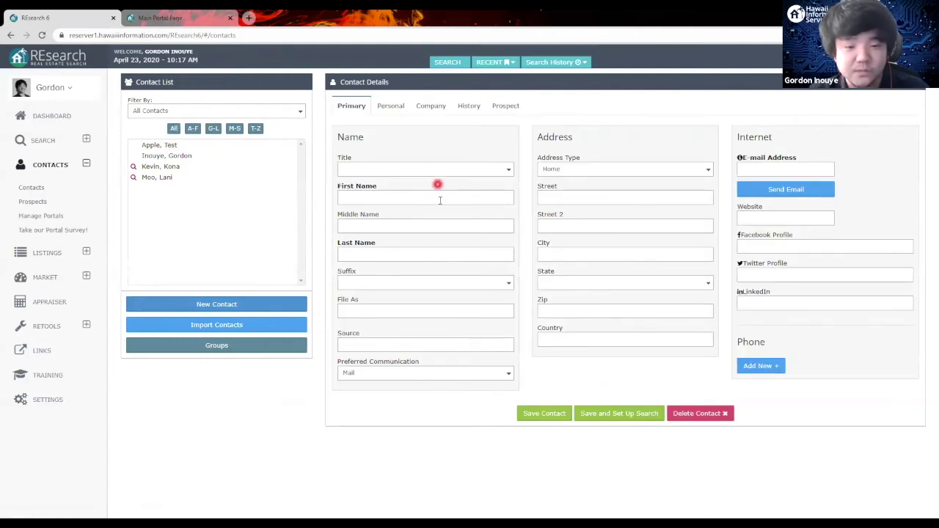
pyautogui.click(439, 199)
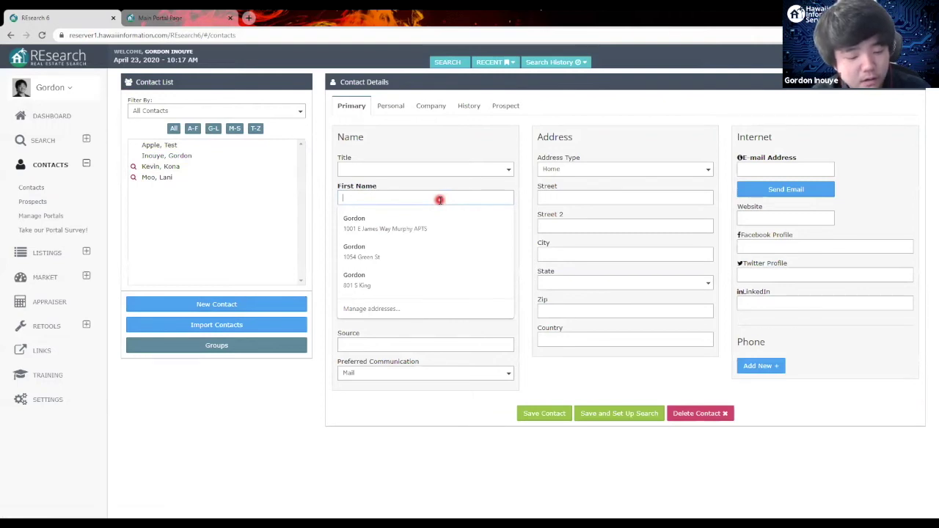
pyautogui.write('HIS')
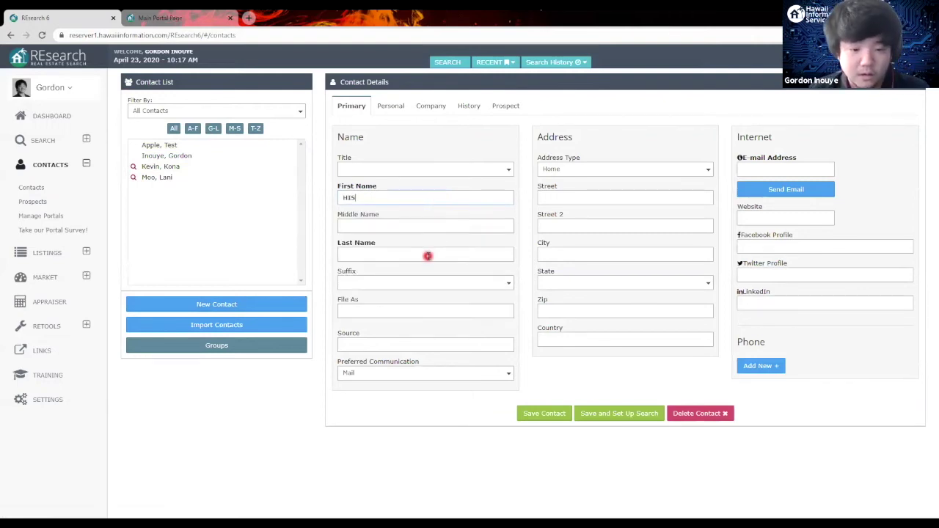
pyautogui.click(427, 255)
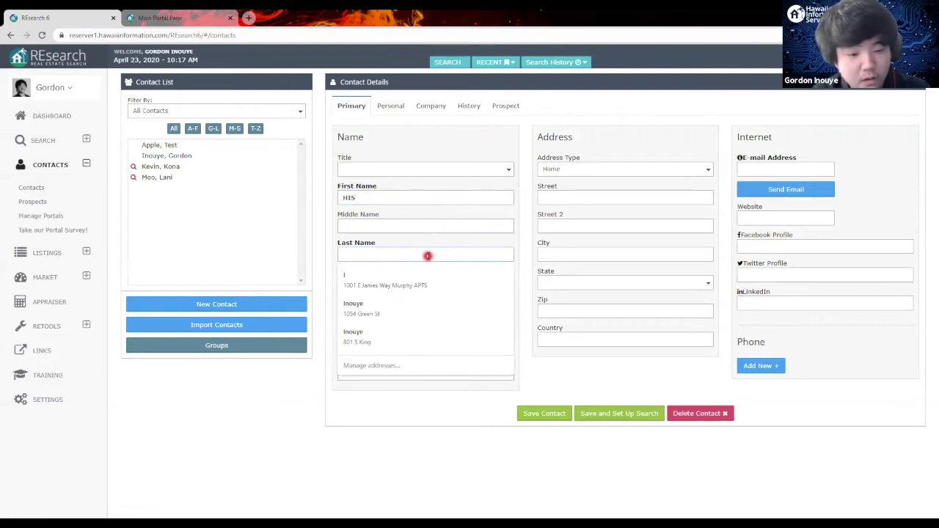
pyautogui.write('Joe')
pyautogui.click(794, 169)
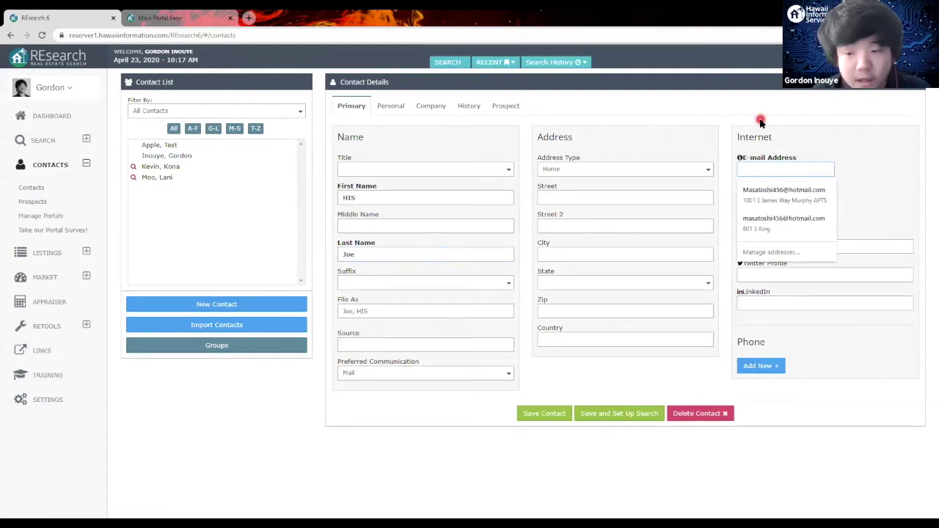
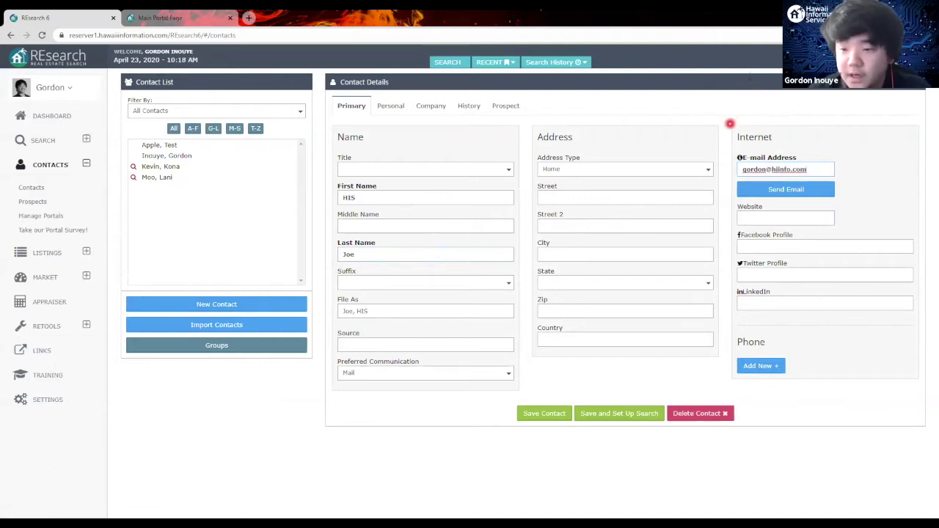
pyautogui.click(637, 415)
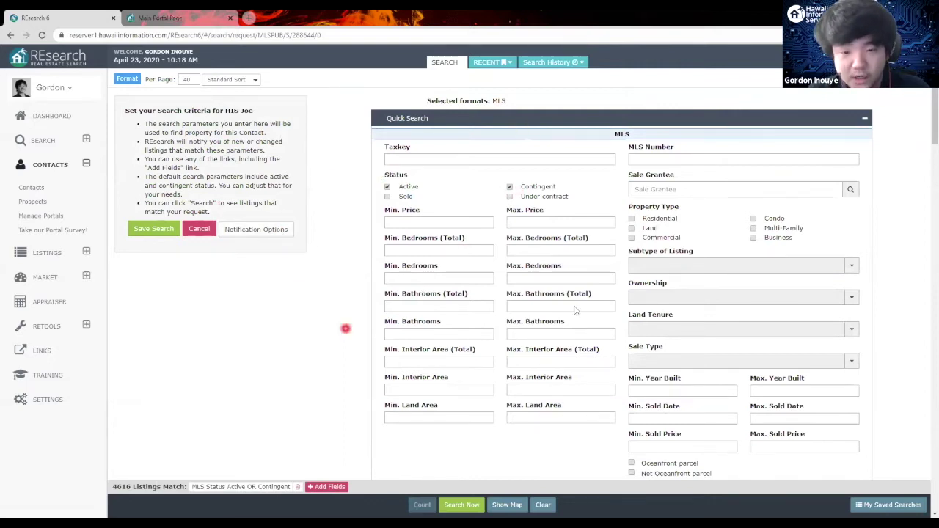
# Step: Save a Residential search for Taxkey 3-4 for the new contact
pyautogui.click(588, 160)
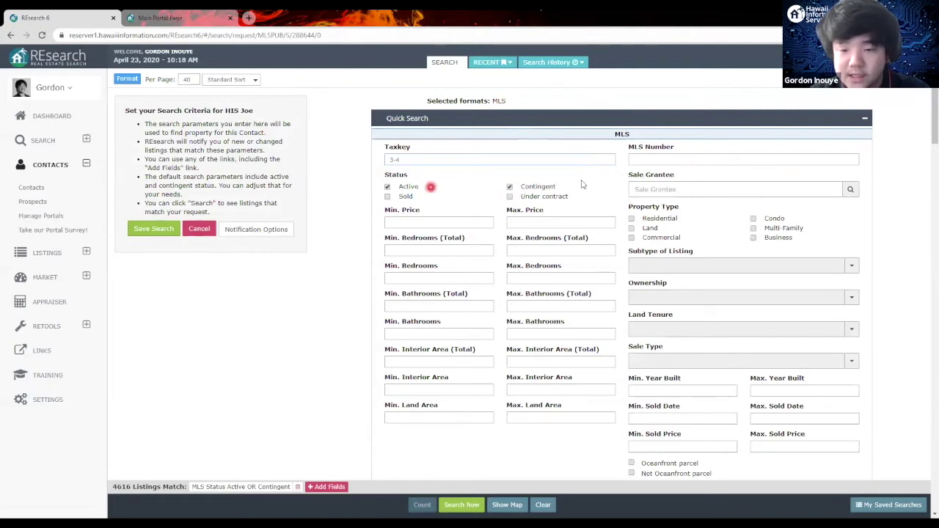
pyautogui.click(632, 219)
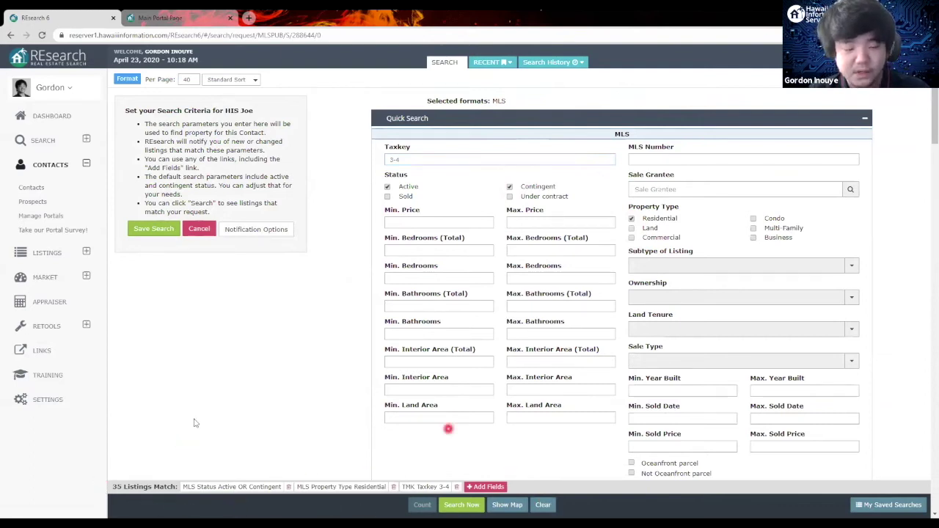
pyautogui.click(158, 229)
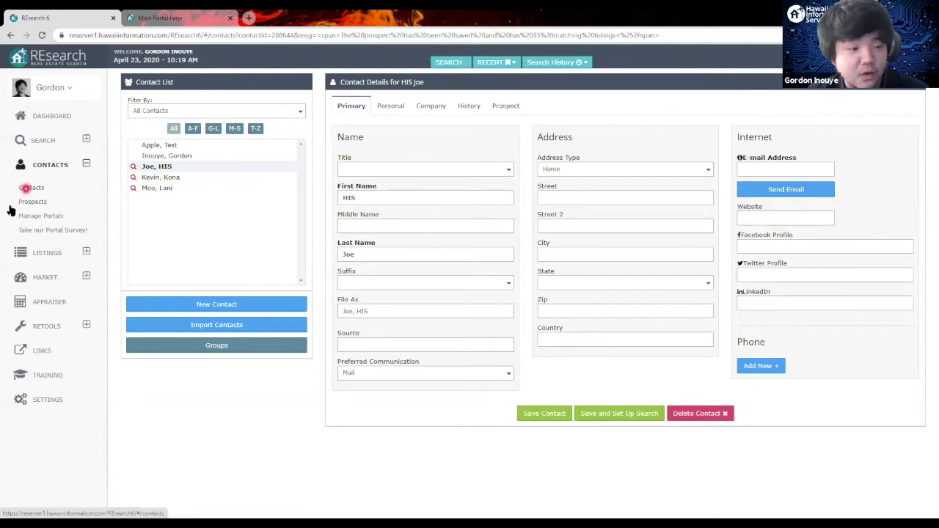
# Step: From the Prospects list, choose to add the new prospect's 35 listings to the portal
pyautogui.click(32, 201)
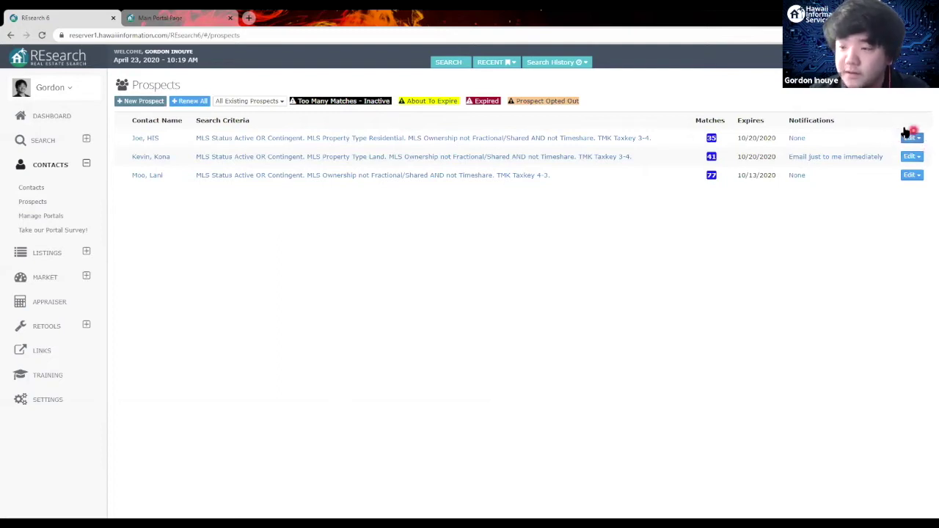
pyautogui.click(910, 136)
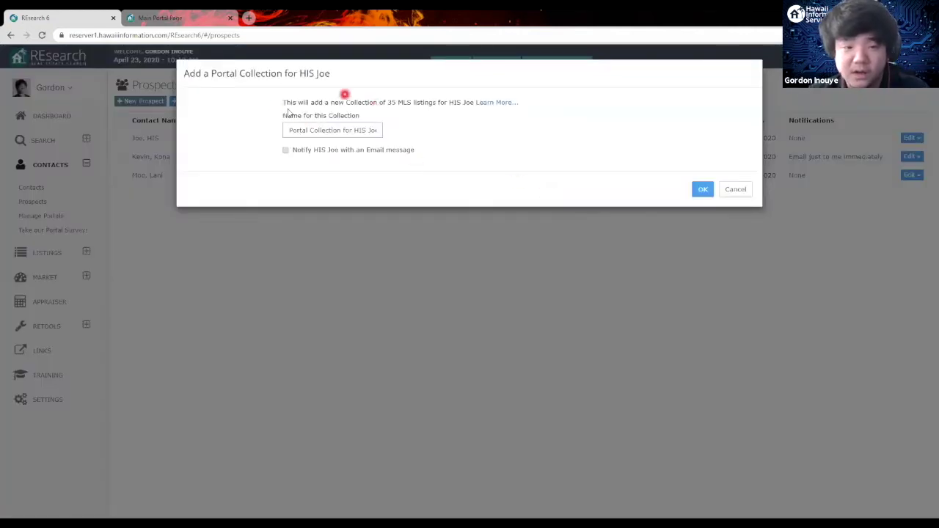
# Step: Rename the collection after the client, enable Notify and a BCC to me, and add it to the portal
pyautogui.doubleClick(323, 131)
pyautogui.click(346, 130)
pyautogui.moveTo(291, 130); pyautogui.dragTo(460, 129)
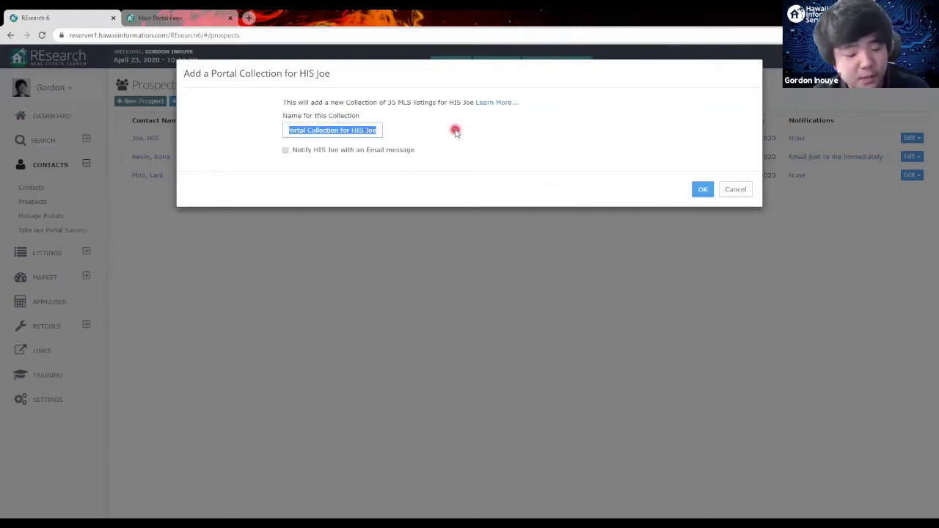
pyautogui.write('HIS')
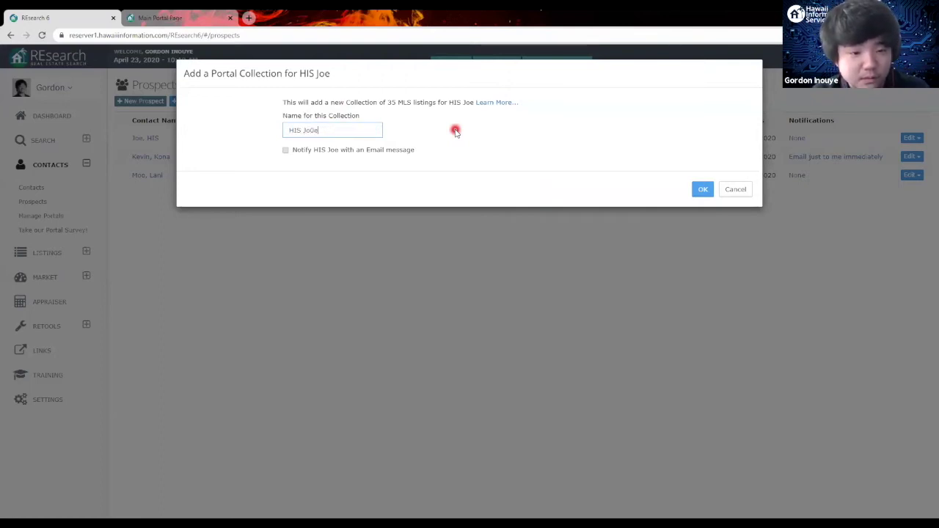
pyautogui.write(' Joe 3-4')
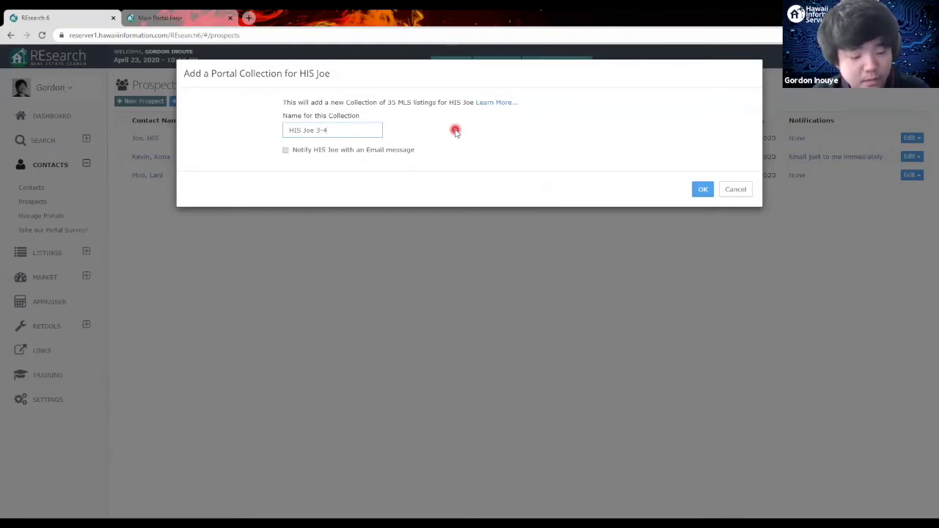
pyautogui.click(455, 132)
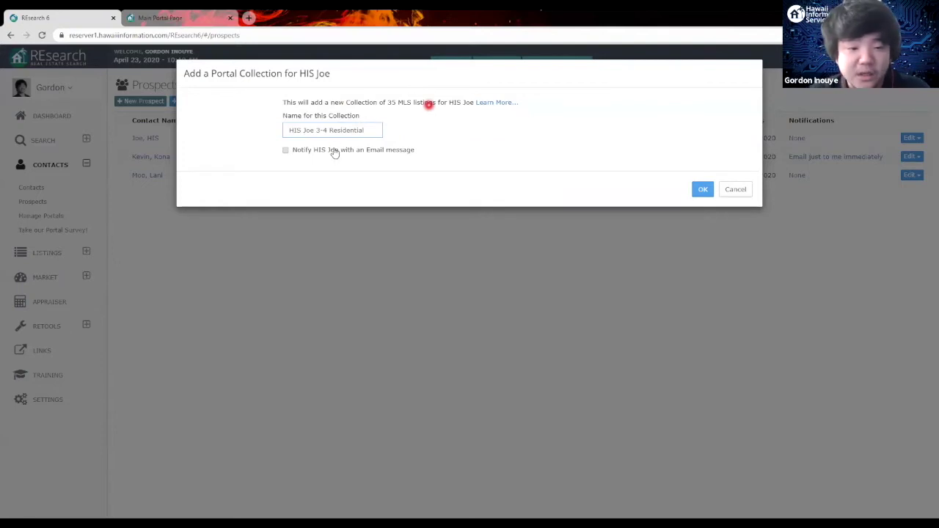
pyautogui.click(333, 151)
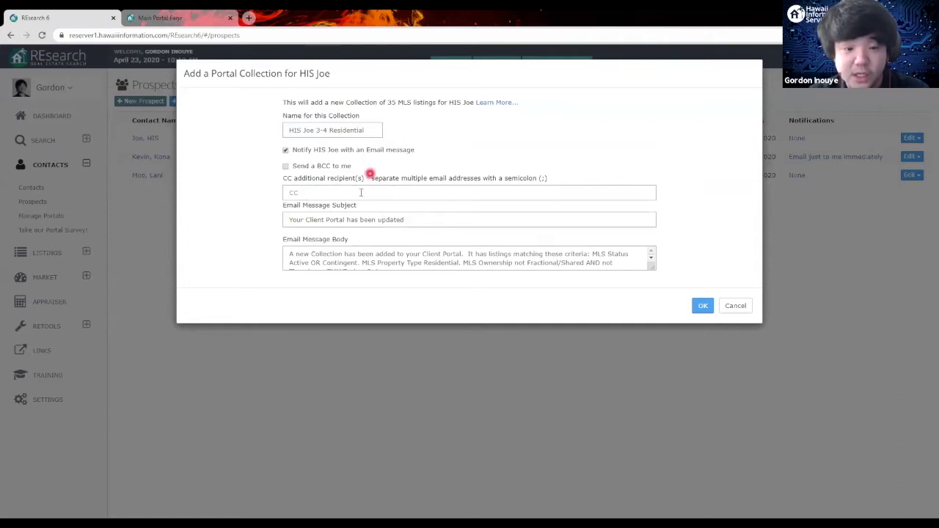
pyautogui.click(285, 166)
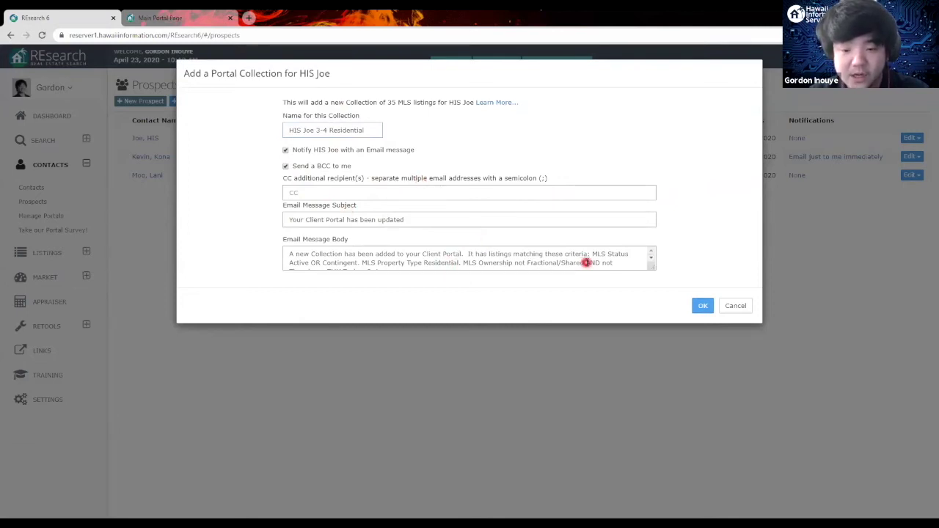
pyautogui.scroll(-1, 587, 262)
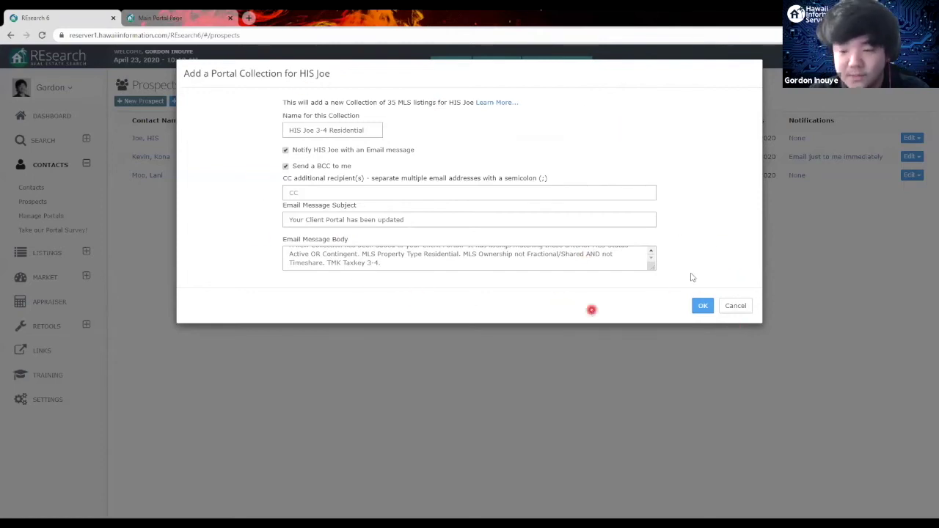
pyautogui.click(703, 307)
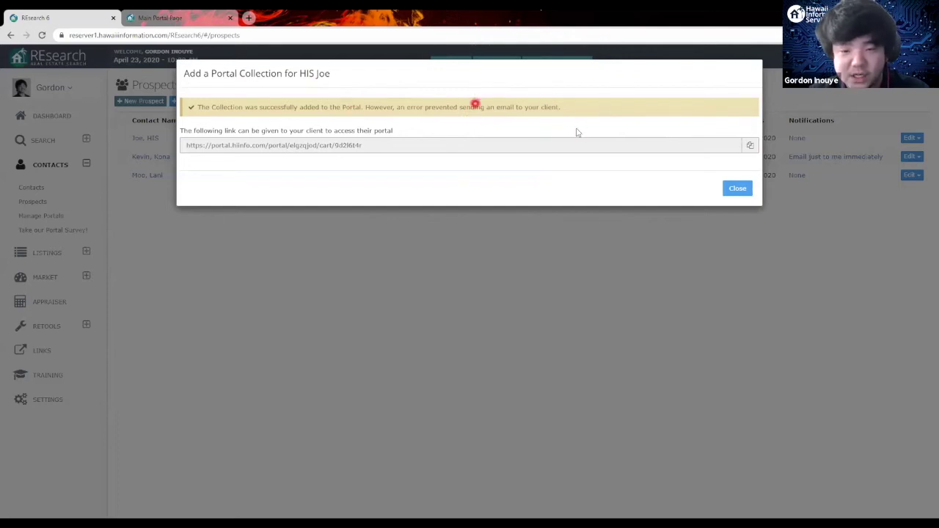
# Step: Copy the client's portal link and paste it into a new browser tab
pyautogui.click(753, 146)
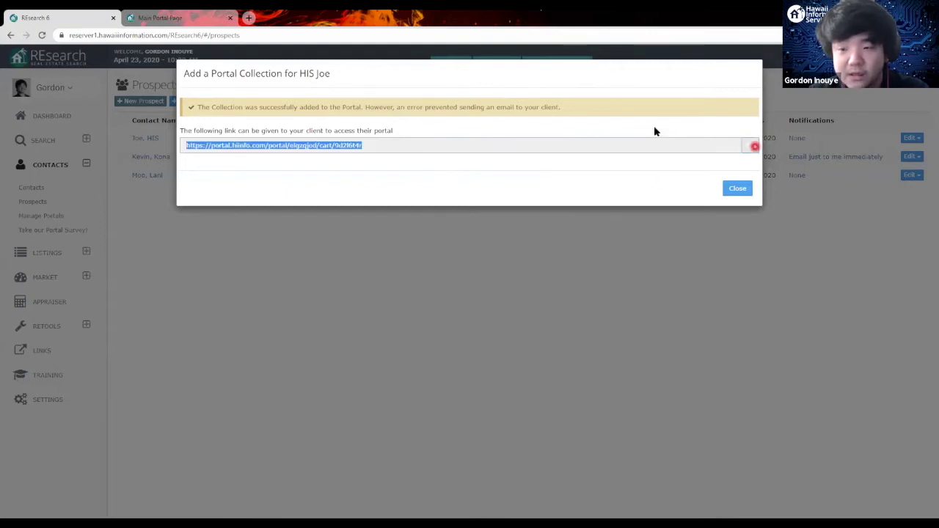
pyautogui.click(251, 17)
pyautogui.hotkey('ctrl', 'v')
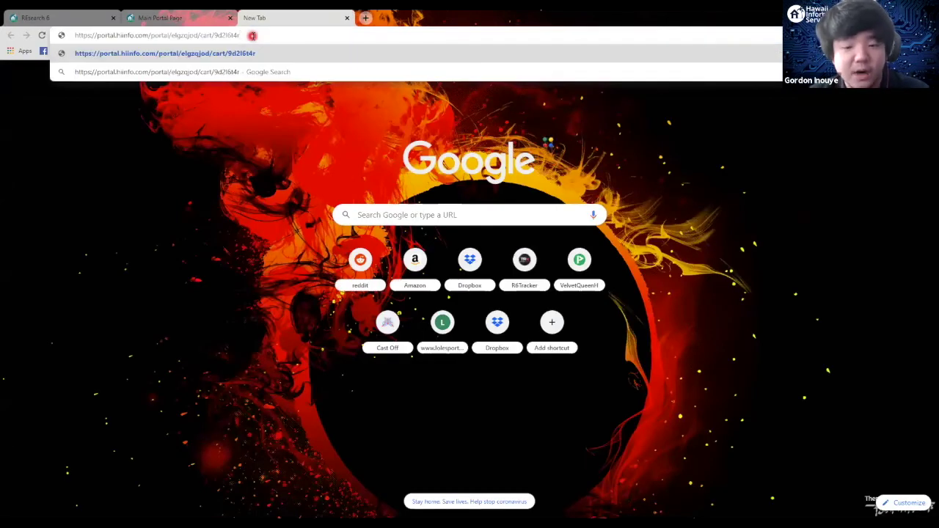
# Step: Load the portal link showing the 35 Residential listings, then return to REsearch 6
pyautogui.press('Return')
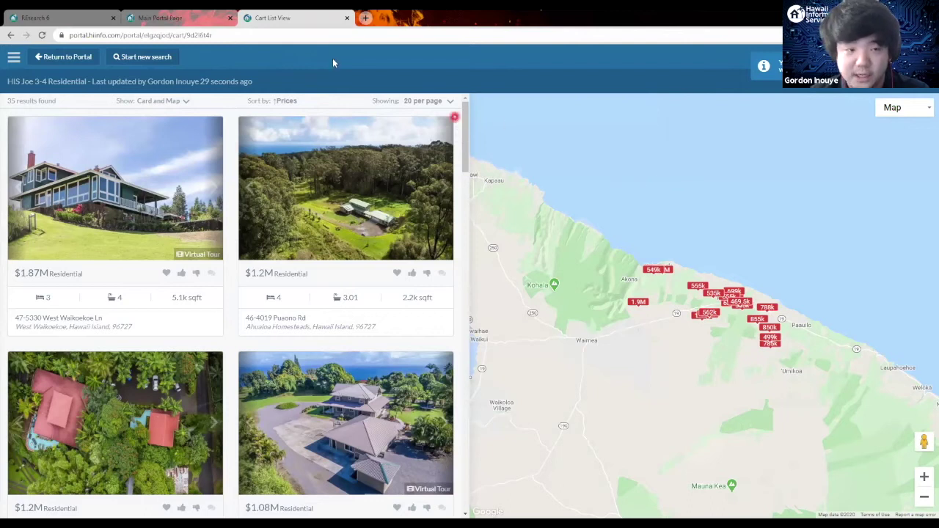
pyautogui.click(193, 14)
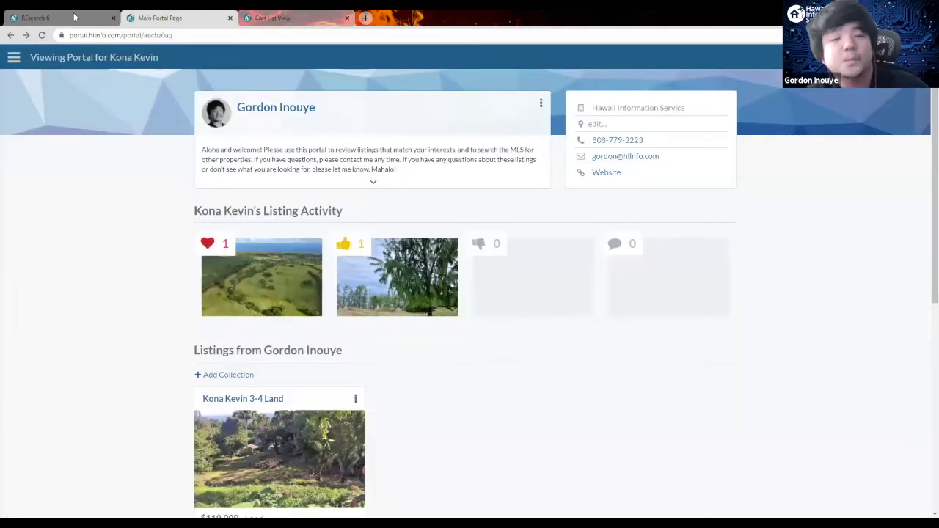
pyautogui.click(75, 17)
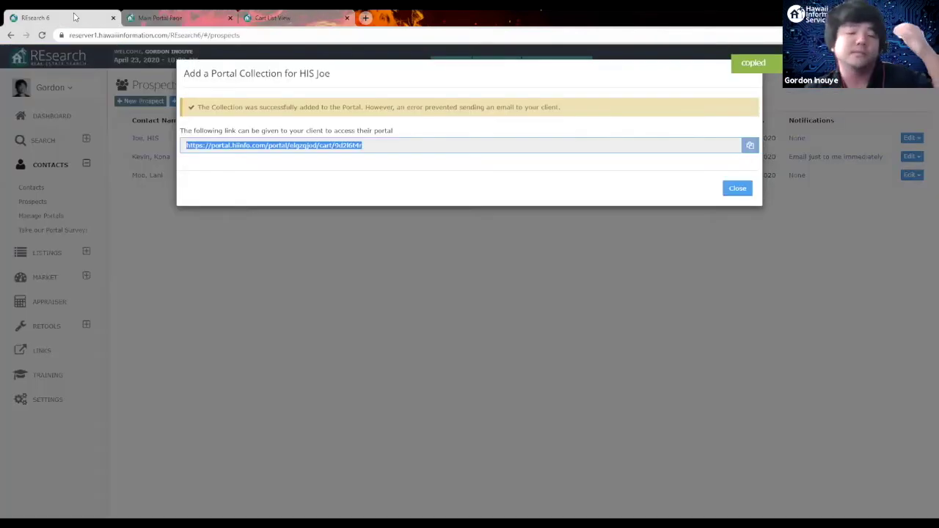
# Step: Close the Portal Collection dialog and return to the five-contact Contacts list
pyautogui.click(738, 190)
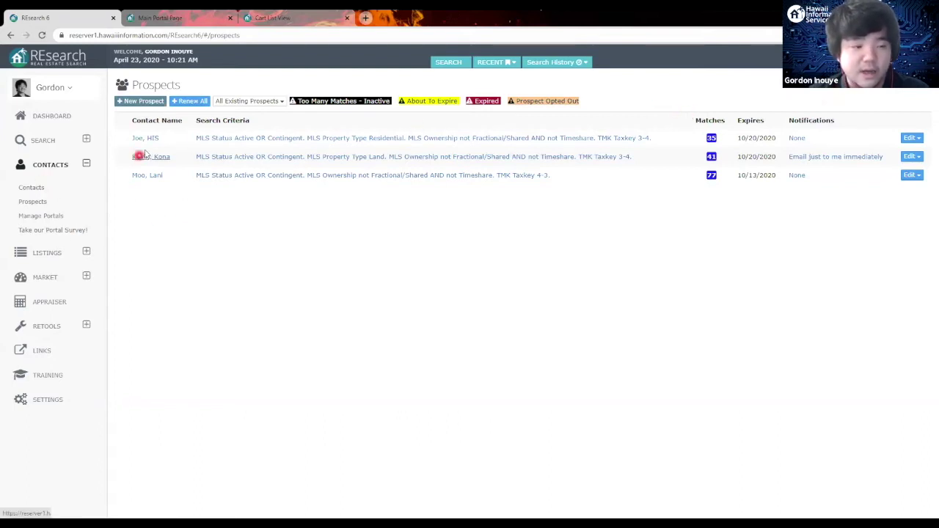
pyautogui.click(30, 188)
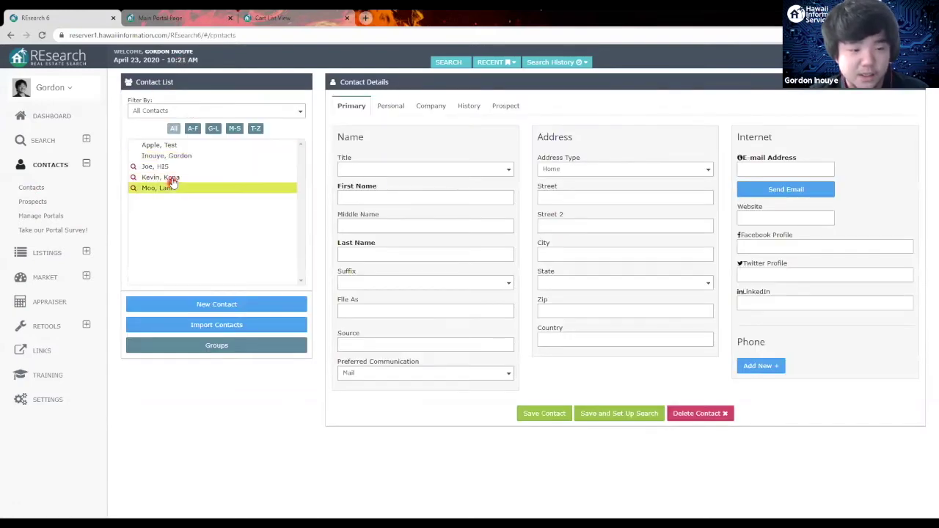
# Step: Open the second client's record and view its prospect searches, showing one Land search in Taxkey 3-4
pyautogui.click(213, 180)
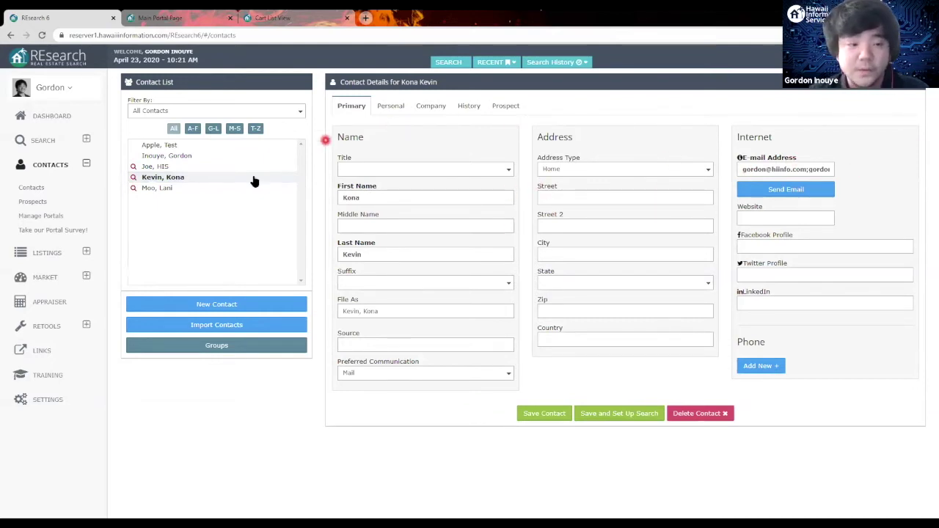
pyautogui.click(510, 106)
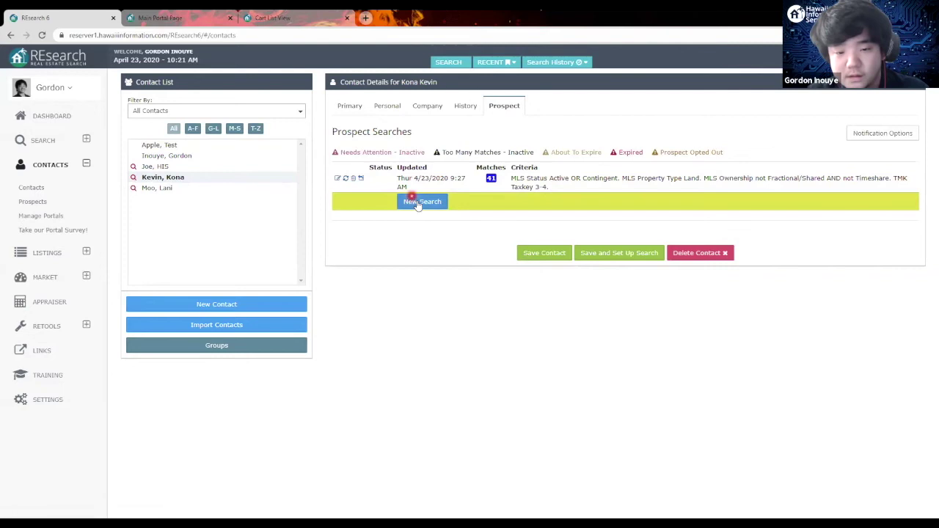
# Step: Set up and save a Residential search for Taxkey 3-4, counting 35 matching listings
pyautogui.click(625, 256)
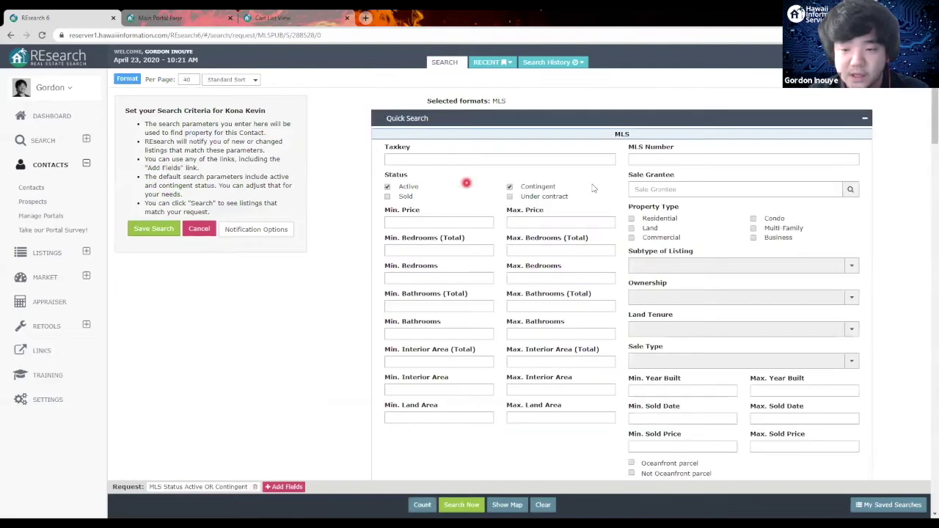
pyautogui.click(556, 162)
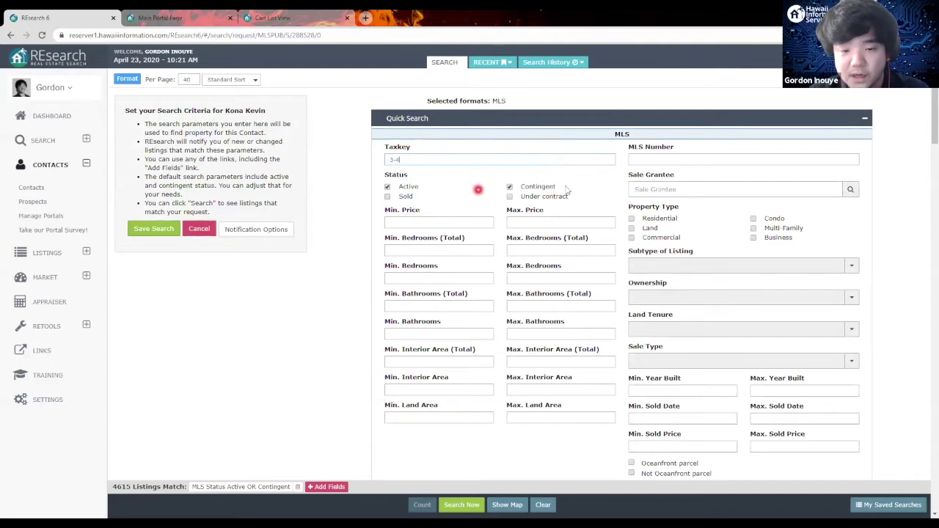
pyautogui.click(632, 219)
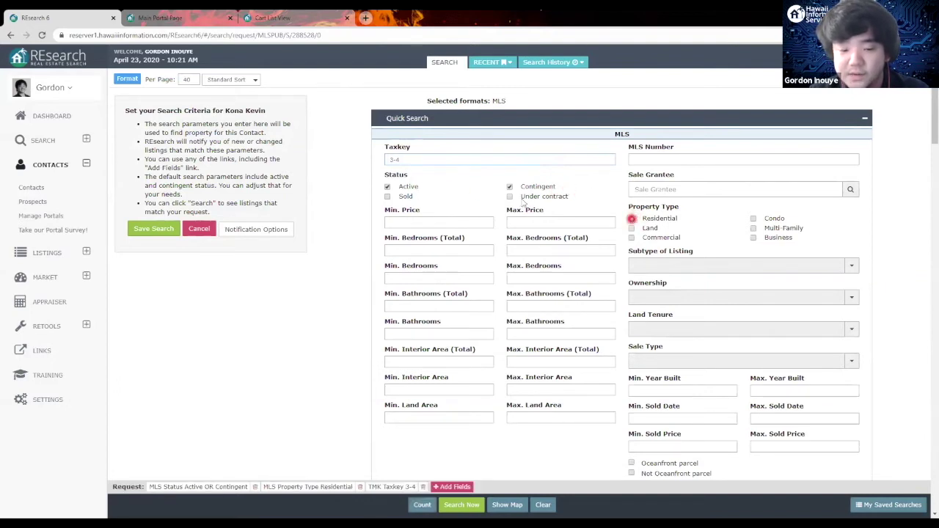
pyautogui.click(355, 210)
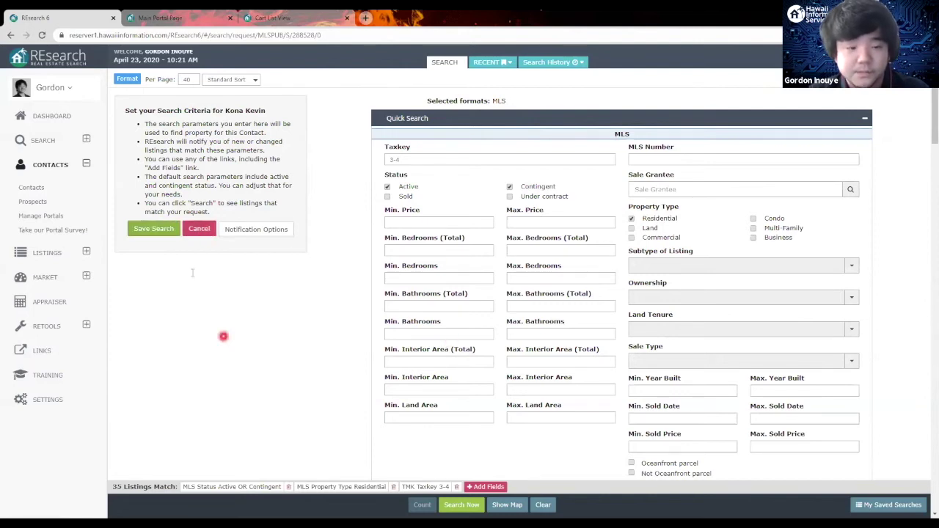
pyautogui.click(154, 229)
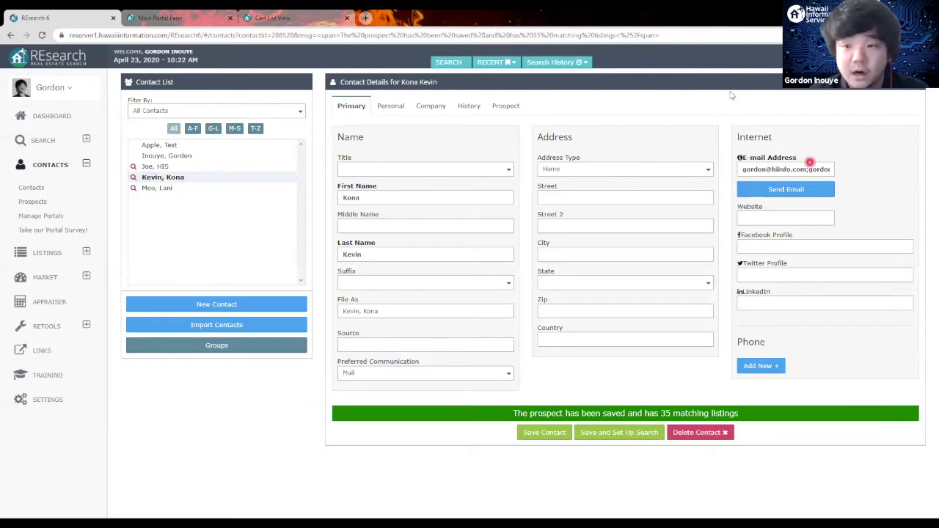
# Step: From Prospects, choose Add Prospect to Portal for the new 35-listing Residential 3-4 search
pyautogui.click(42, 205)
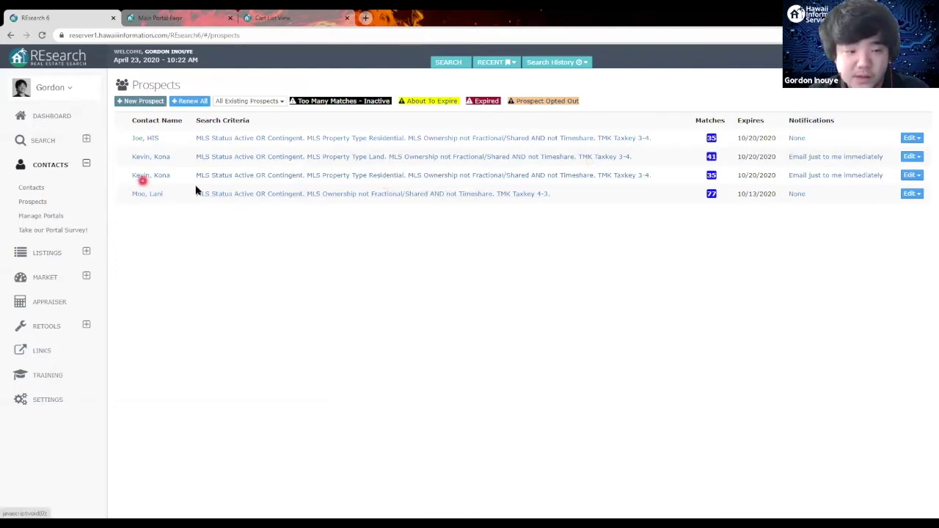
pyautogui.click(916, 178)
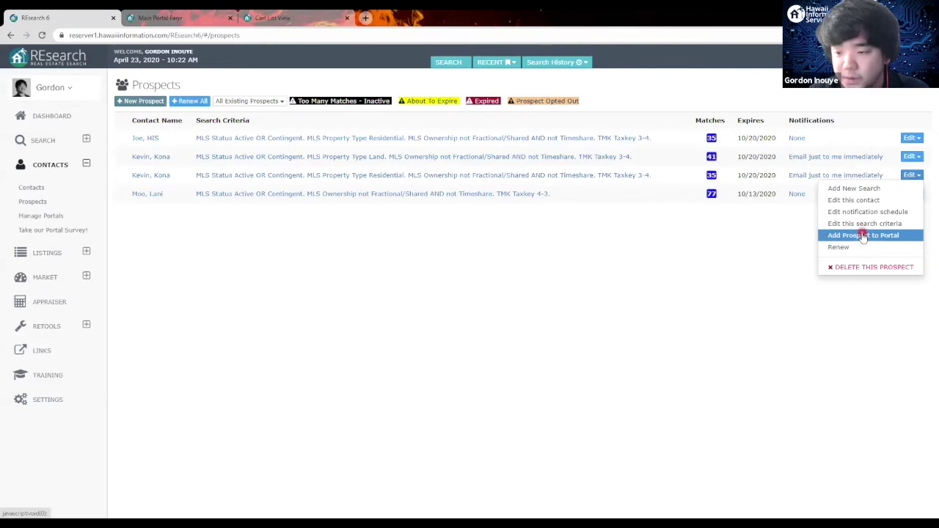
pyautogui.click(863, 236)
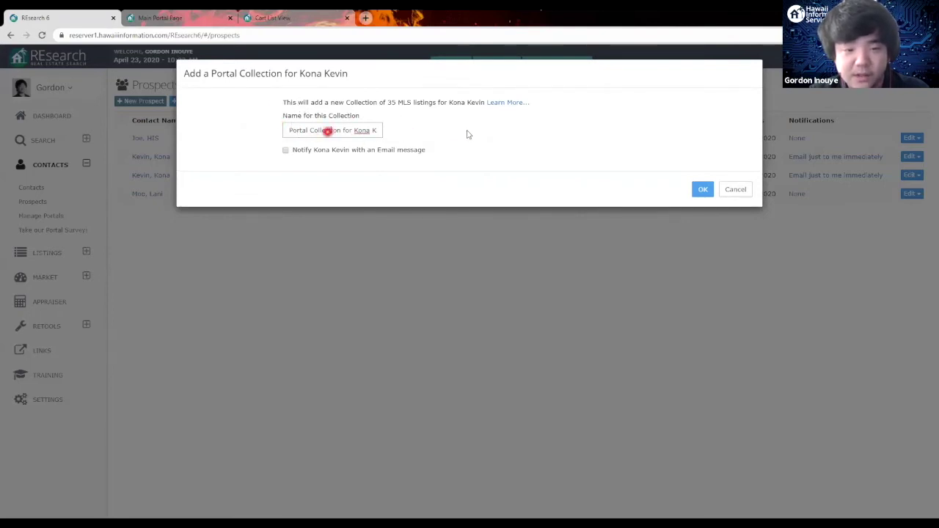
# Step: Rename the collection to end in '3-4 Residential', enable e-mail notification, and add it to the client's portal
pyautogui.moveTo(327, 131); pyautogui.dragTo(460, 132)
pyautogui.press('BackSpace')
pyautogui.press('BackSpace')
pyautogui.press('BackSpace')
pyautogui.press('BackSpace')
pyautogui.press('BackSpace')
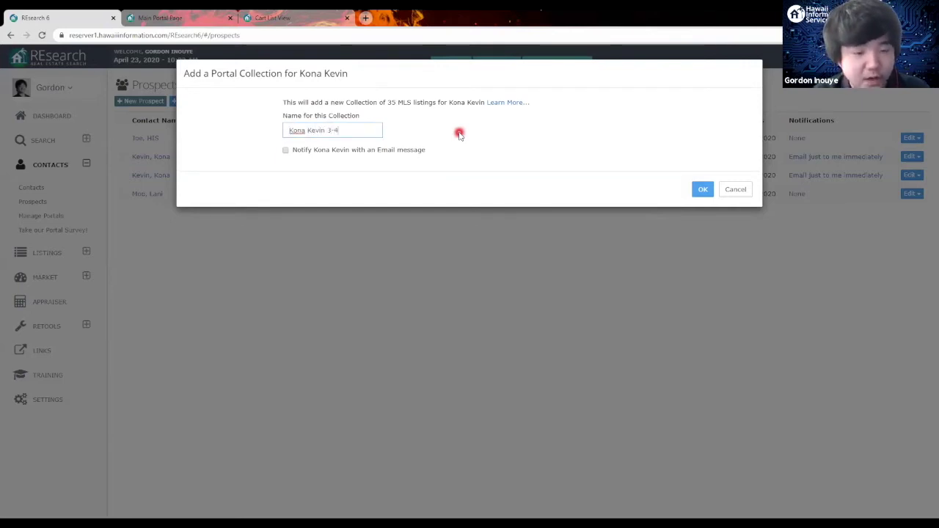
pyautogui.write('ed')
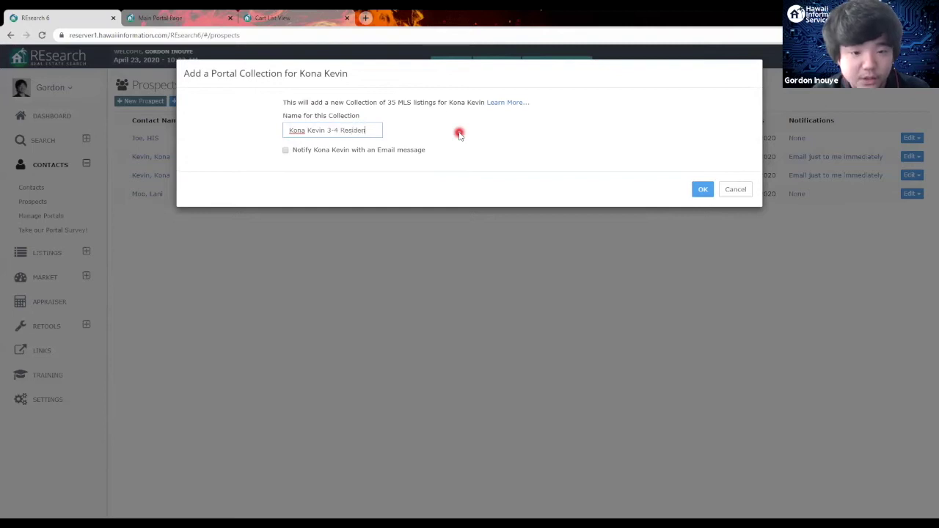
pyautogui.click(286, 151)
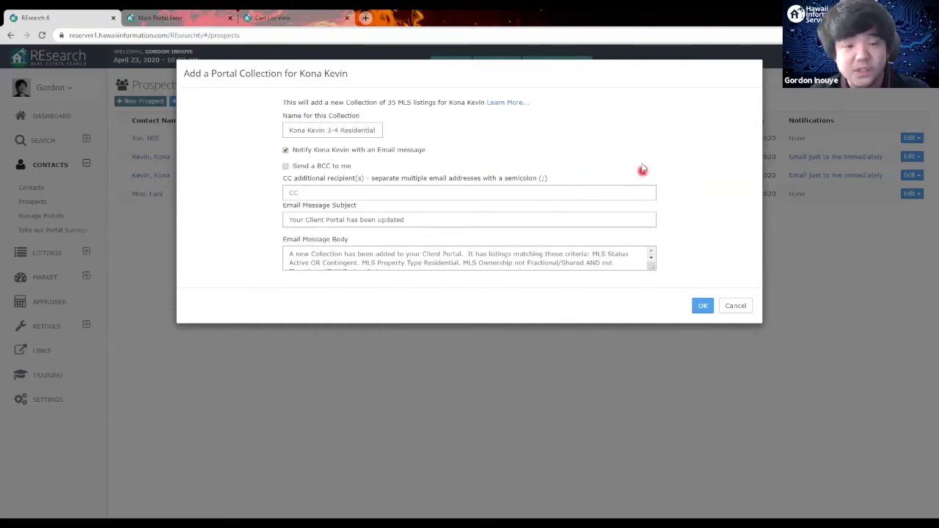
pyautogui.click(703, 305)
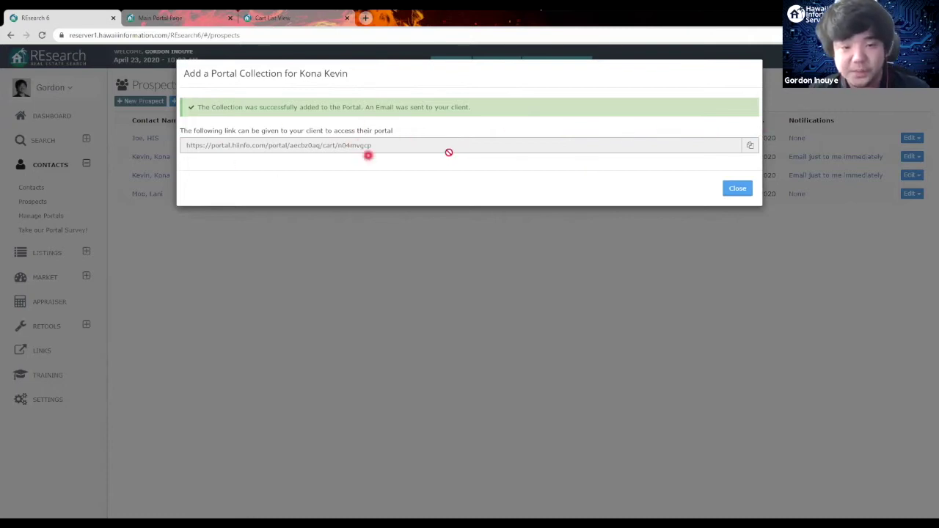
# Step: Copy the new portal link, load it in the Cart List View tab, then close the link dialog
pyautogui.click(752, 146)
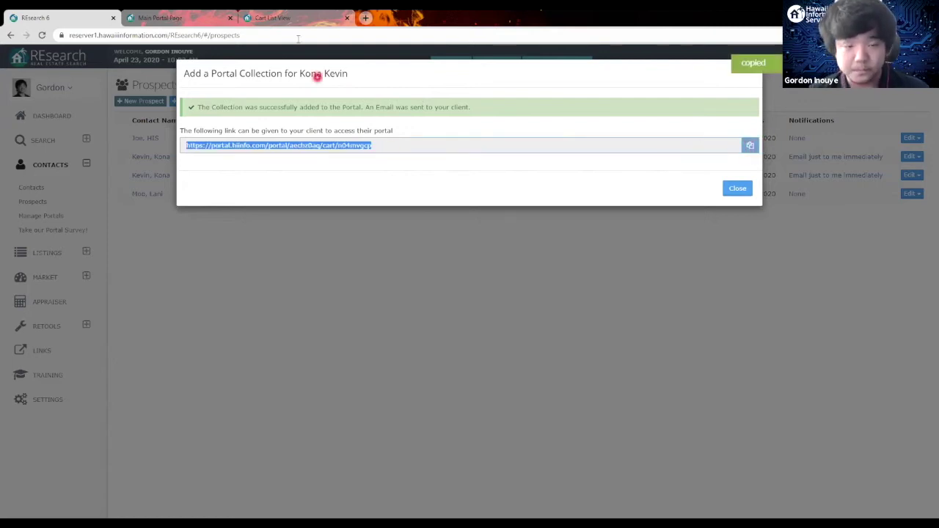
pyautogui.click(290, 18)
pyautogui.click(285, 34)
pyautogui.hotkey('ctrl', 'v')
pyautogui.press('Return')
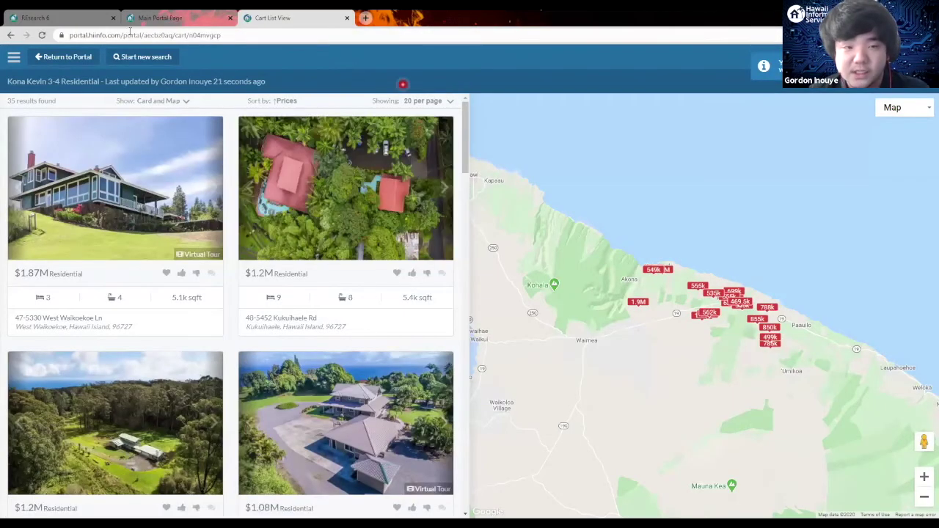
pyautogui.click(70, 14)
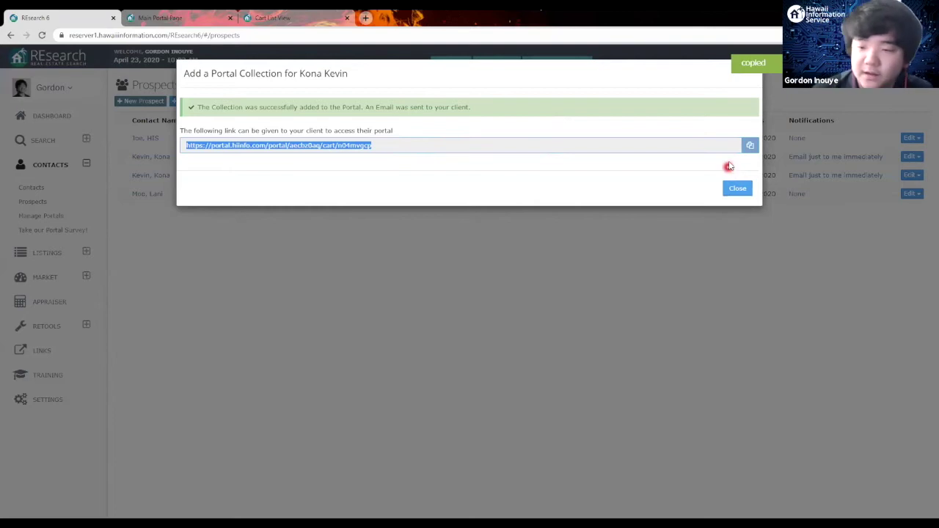
pyautogui.click(737, 191)
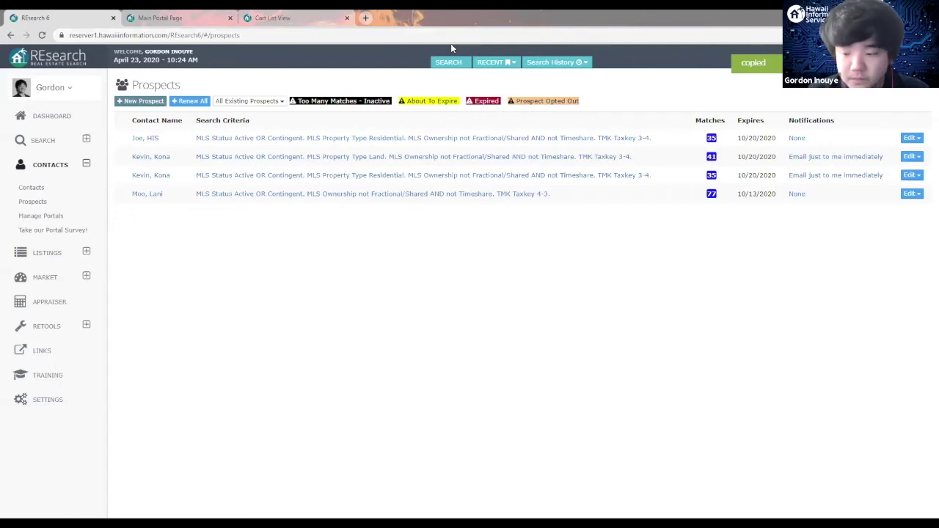
# Step: Switch to Outlook's 'Your Client Portal has been updated' notification e-mail
pyautogui.hotkey('alt', 'Tab')
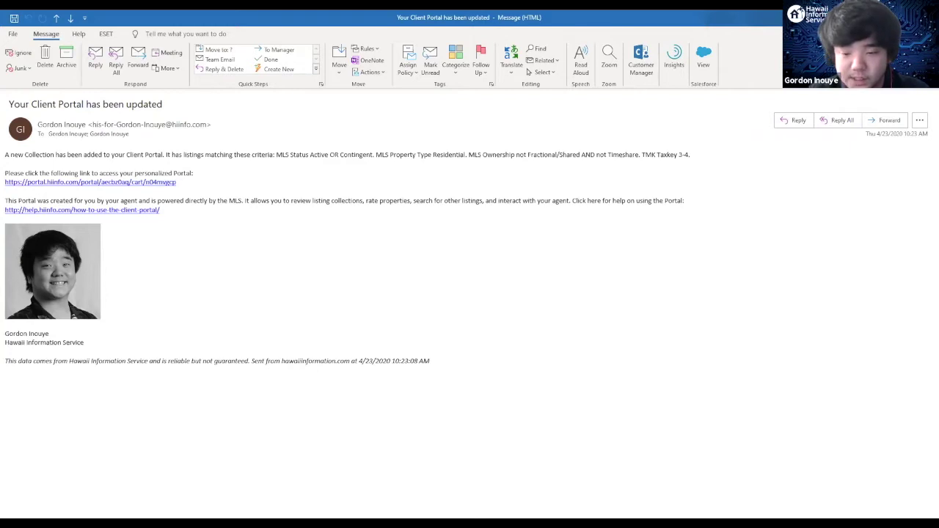
# Step: Return from Outlook to the REsearch 6 Prospects page in the browser
pyautogui.hotkey('alt', 'Tab')
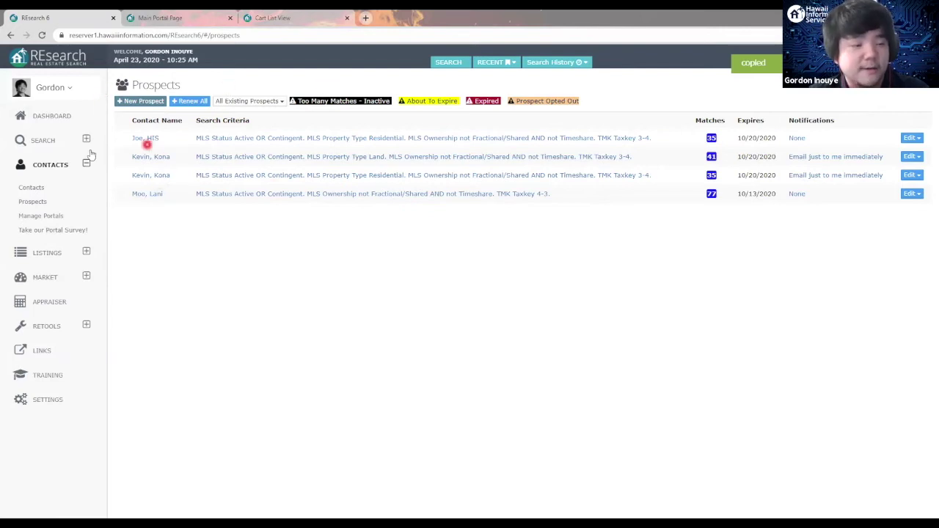
# Step: Build a quick search for Active and Contingent Commercial listings in Taxkey 3-4, replacing Residential
pyautogui.click(32, 201)
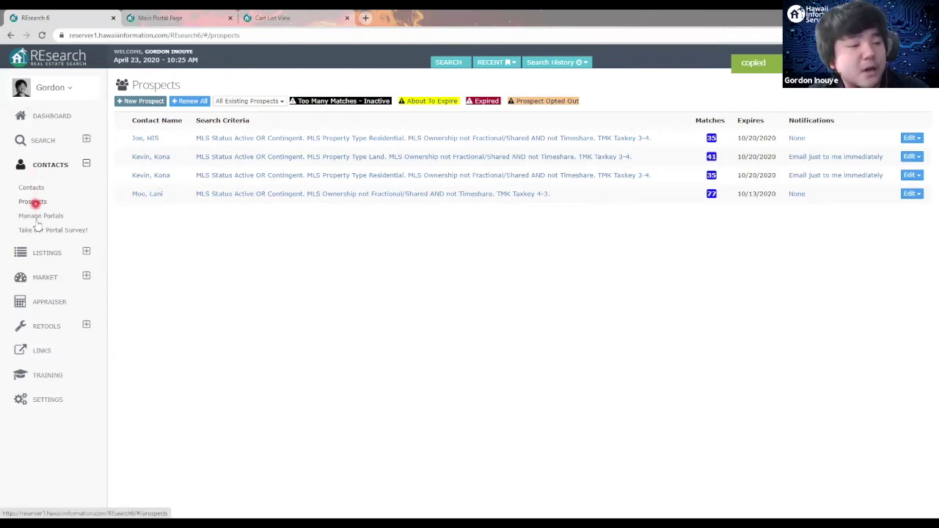
pyautogui.click(86, 140)
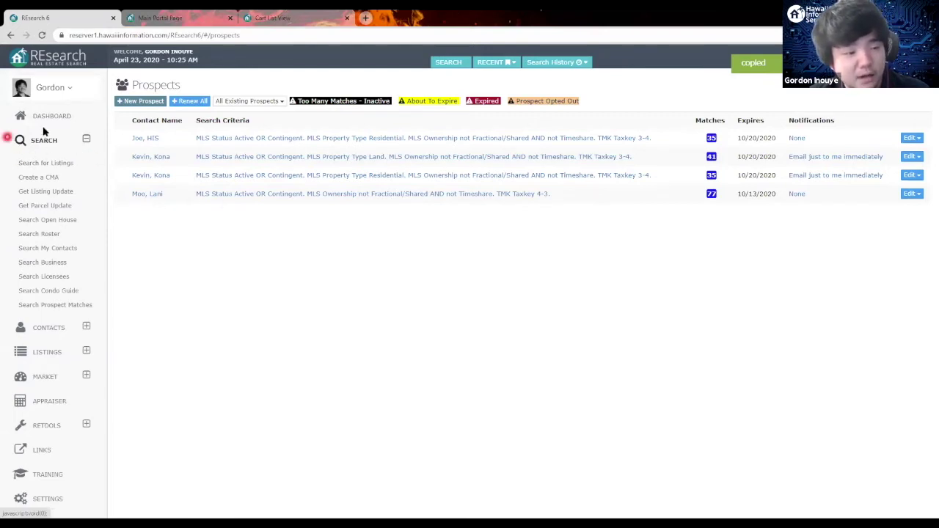
pyautogui.click(44, 163)
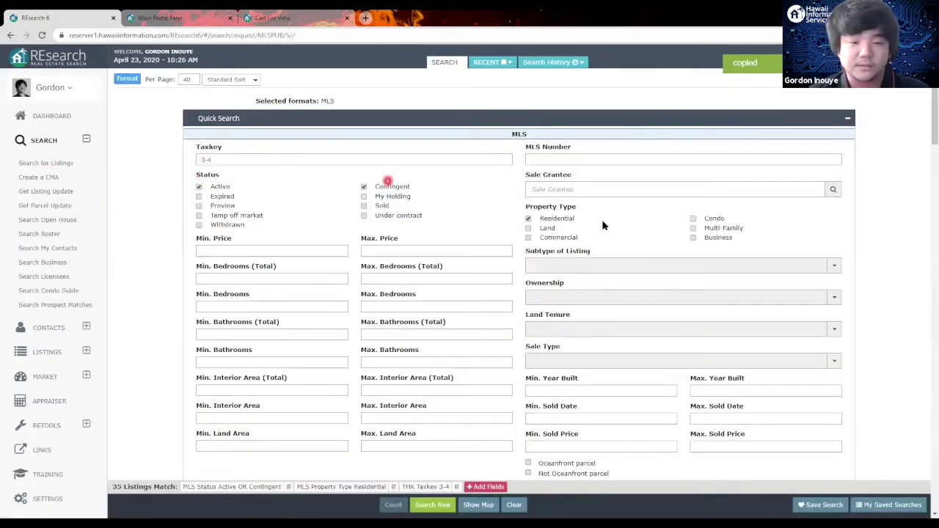
pyautogui.click(529, 219)
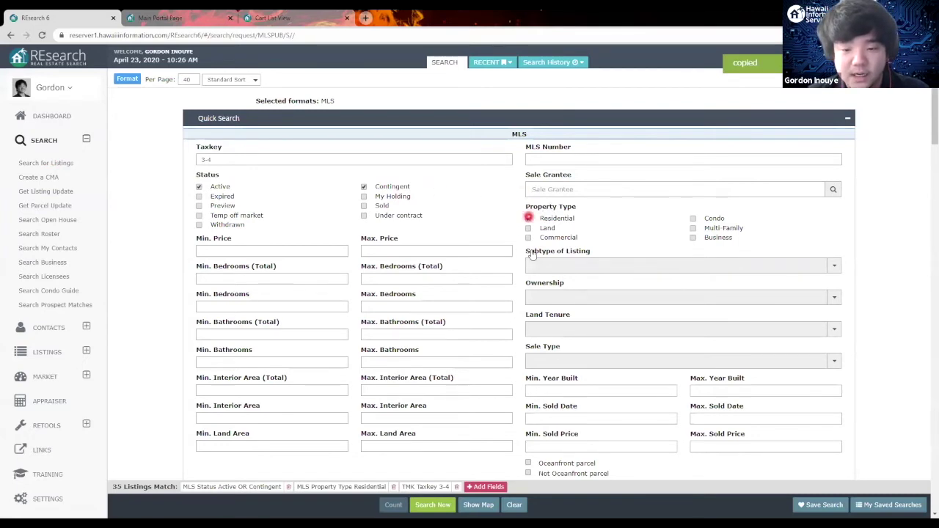
pyautogui.click(529, 237)
pyautogui.click(385, 207)
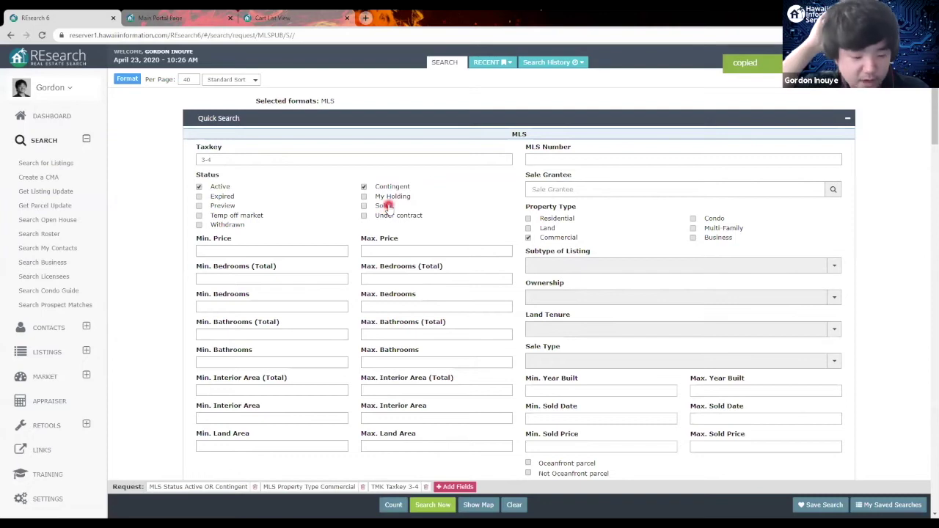
pyautogui.click(344, 133)
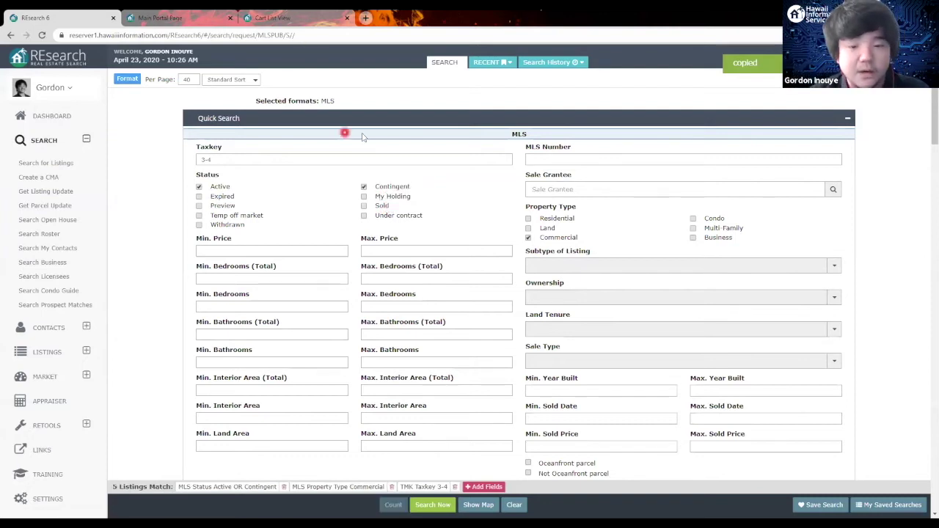
pyautogui.click(209, 134)
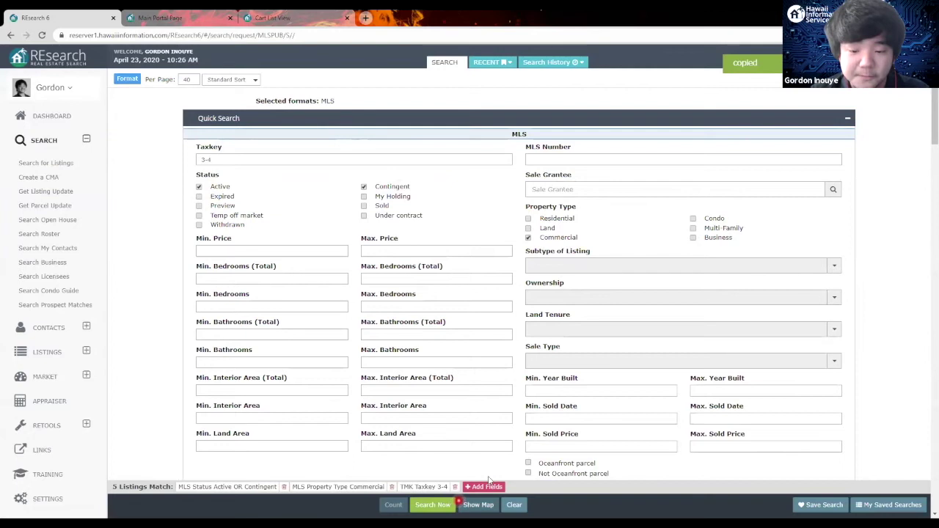
# Step: Run the search to list the five Commercial listings and reveal the More sending options
pyautogui.click(443, 507)
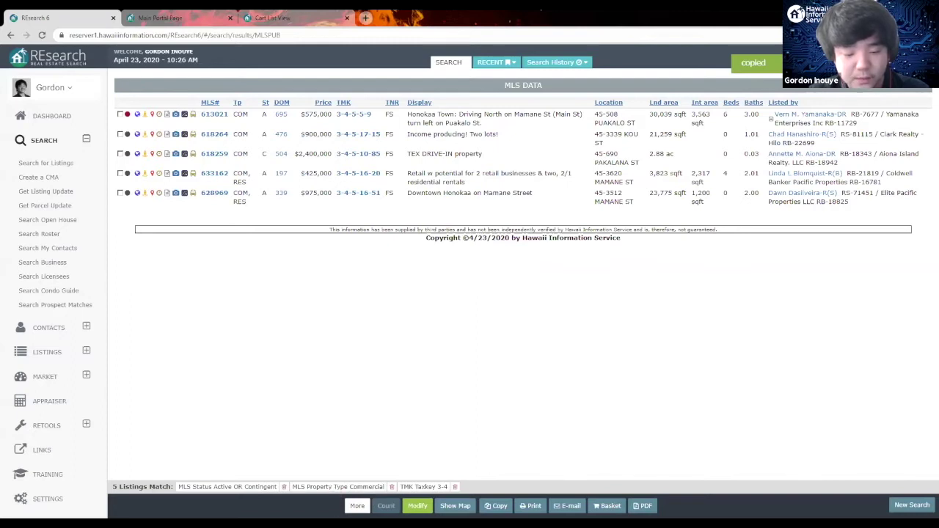
pyautogui.click(357, 506)
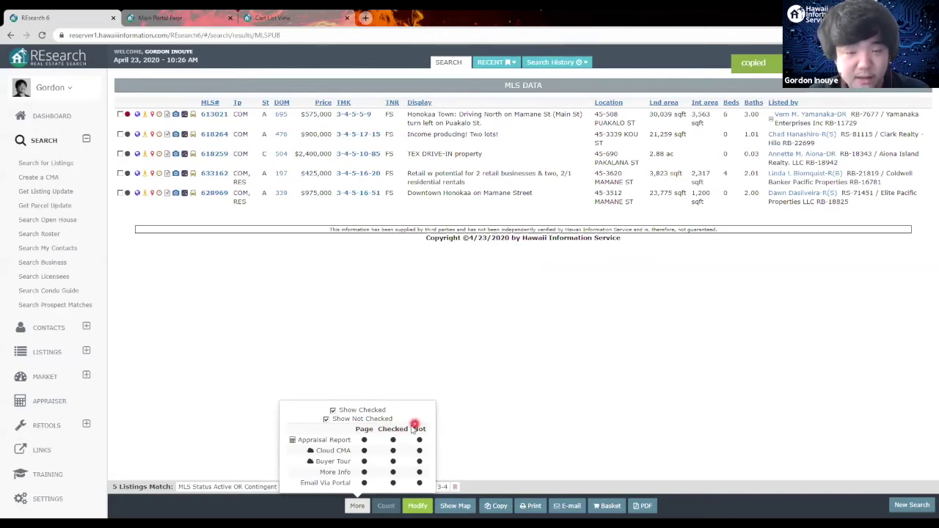
pyautogui.click(394, 439)
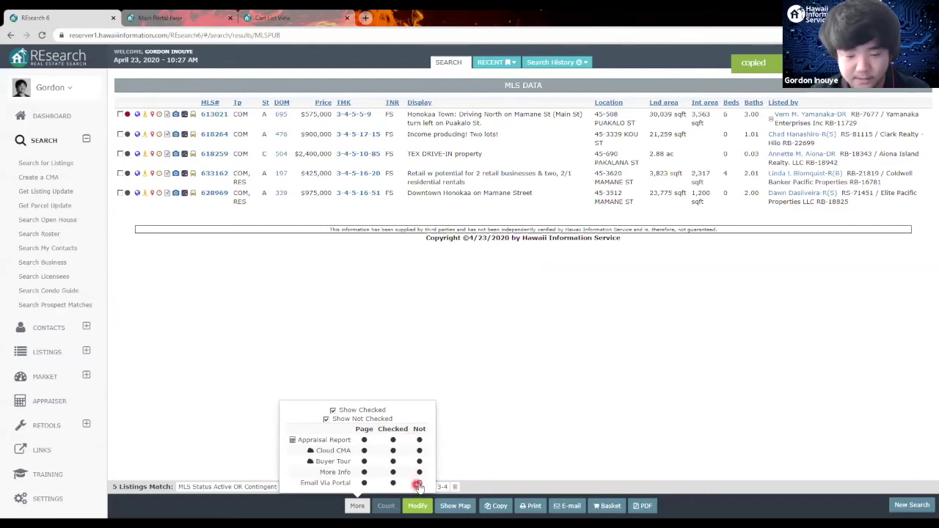
# Step: Address the five listings via Portal to the client contact, with Send an email ticked
pyautogui.click(420, 486)
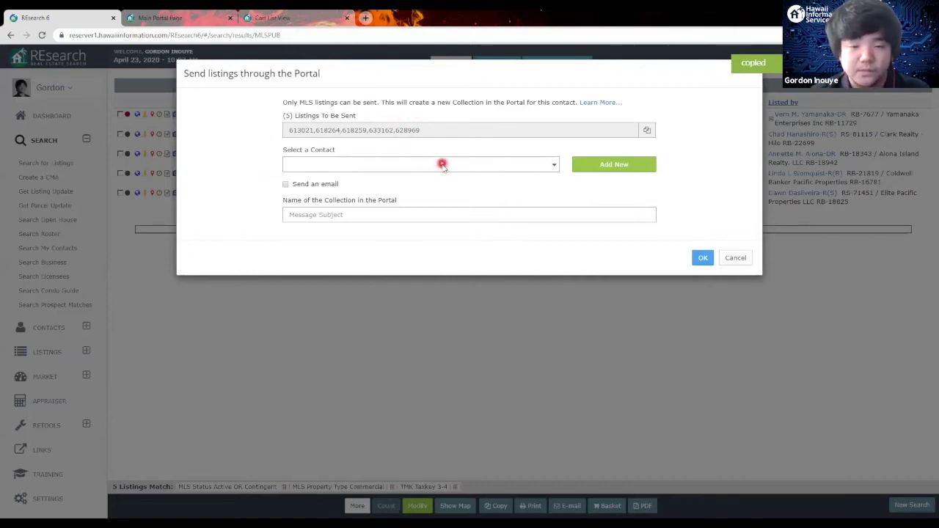
pyautogui.click(442, 164)
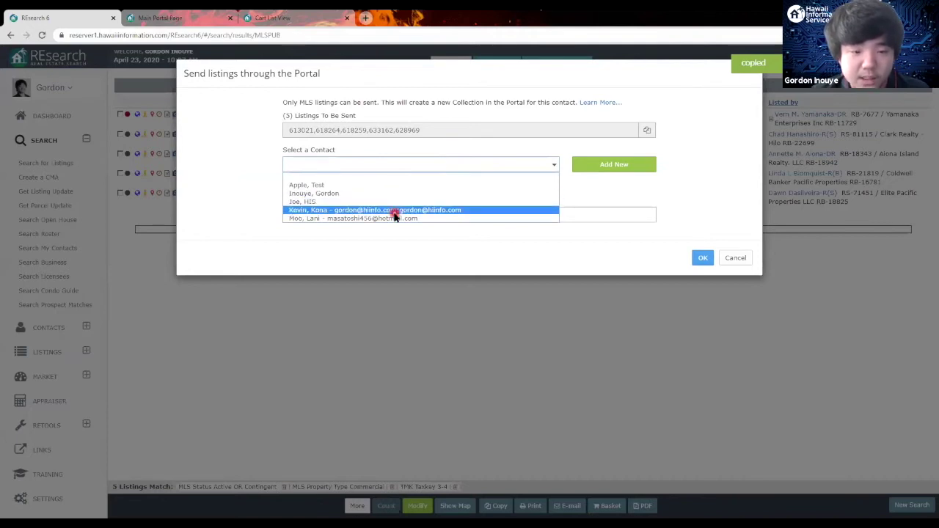
pyautogui.click(395, 210)
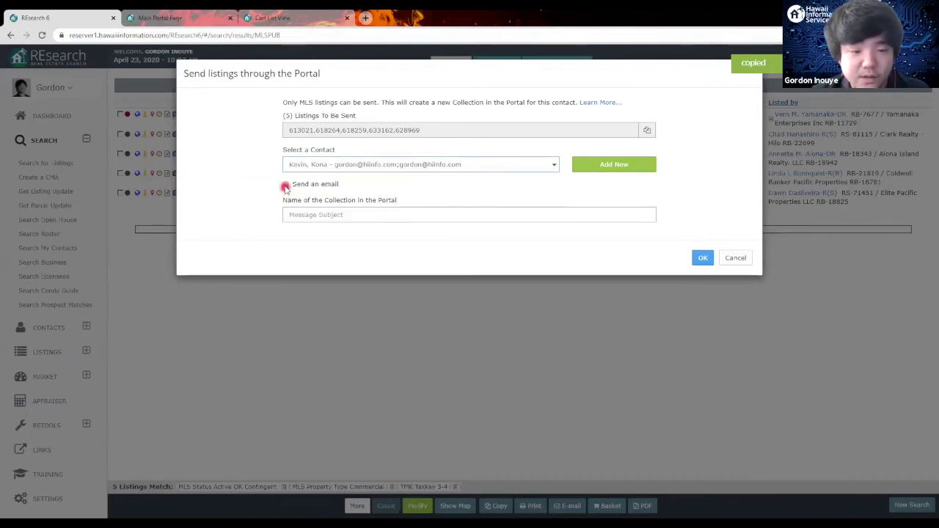
pyautogui.click(285, 185)
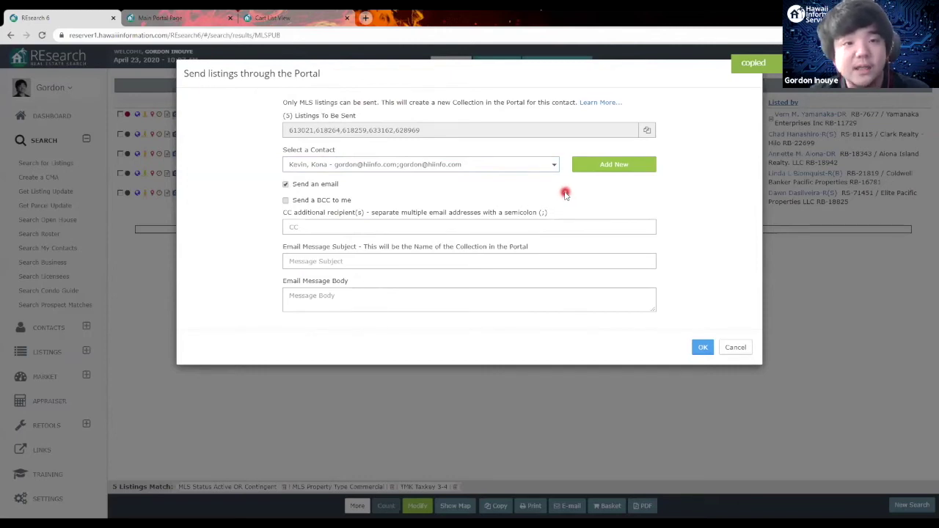
pyautogui.click(605, 171)
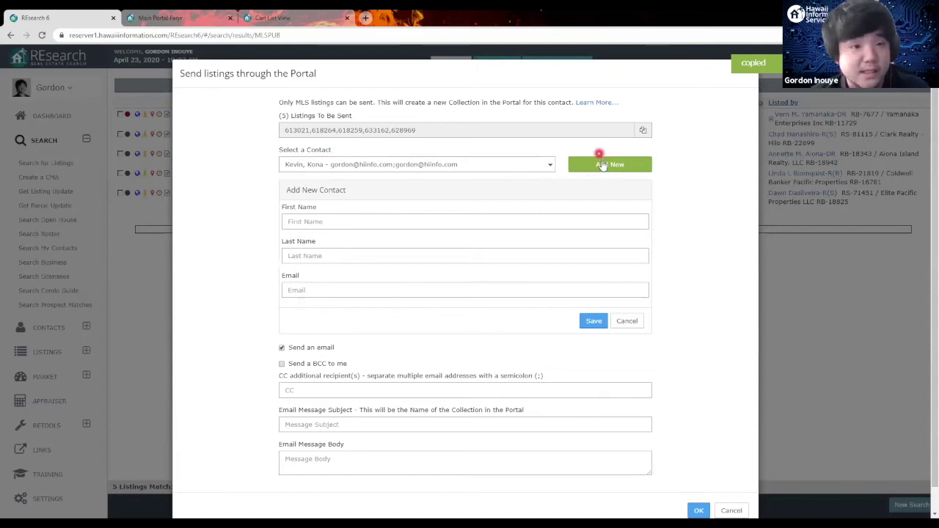
pyautogui.click(635, 321)
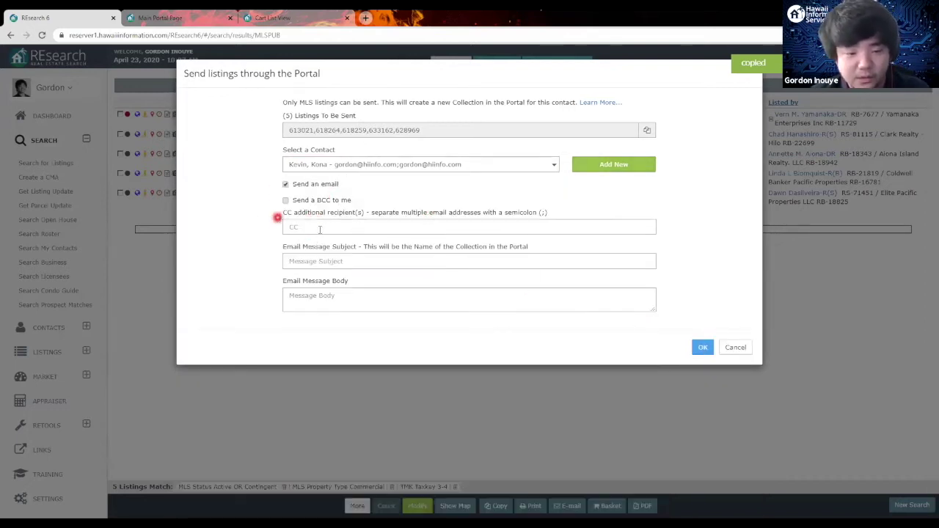
# Step: Send the listings as 'New Portal Collection' with an email body, then dismiss the confirmation
pyautogui.click(330, 263)
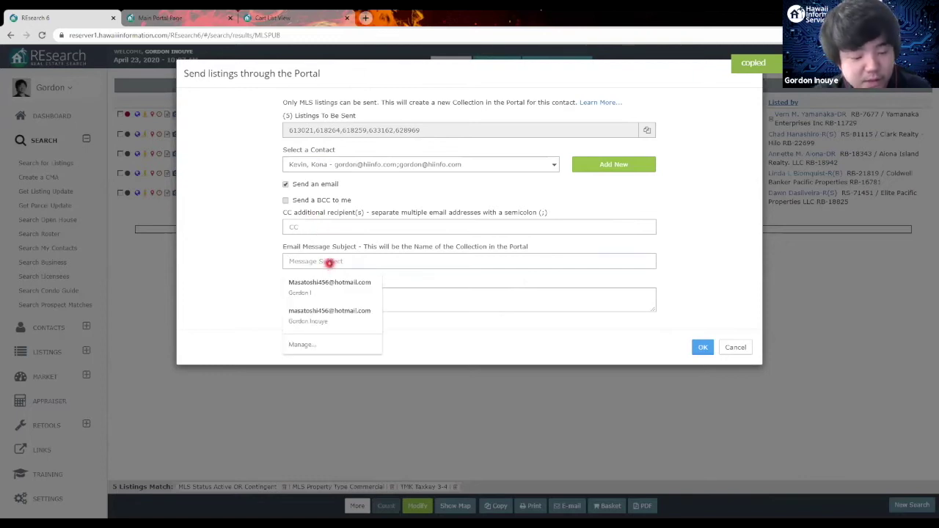
pyautogui.write('New P')
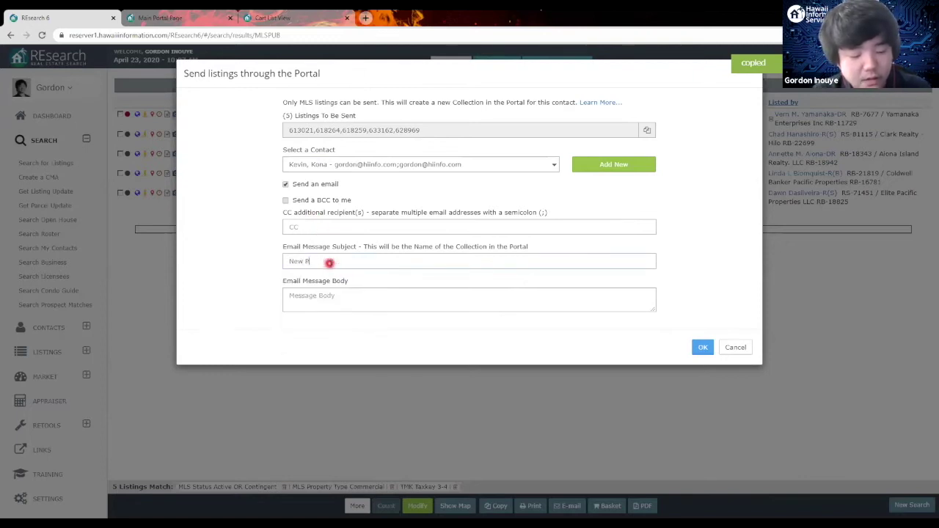
pyautogui.write('ortal Collection')
pyautogui.click(365, 300)
pyautogui.write('H')
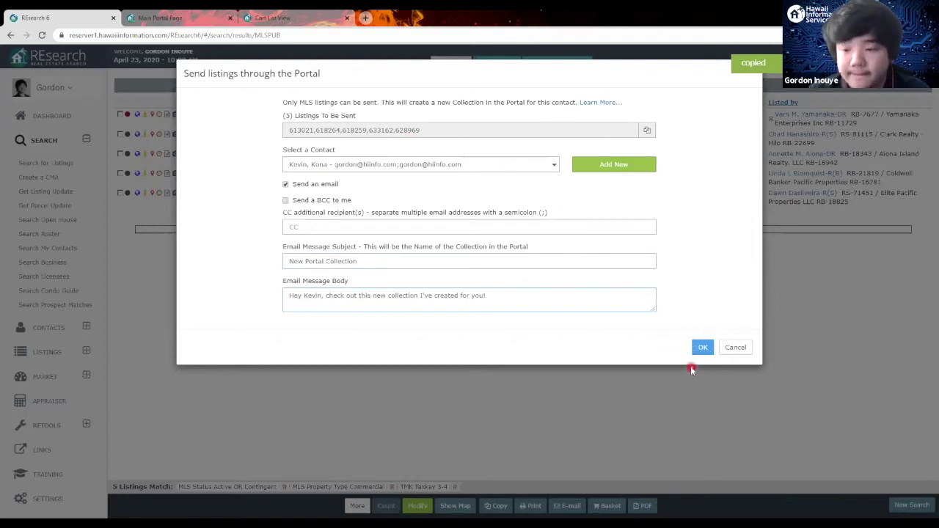
pyautogui.click(708, 351)
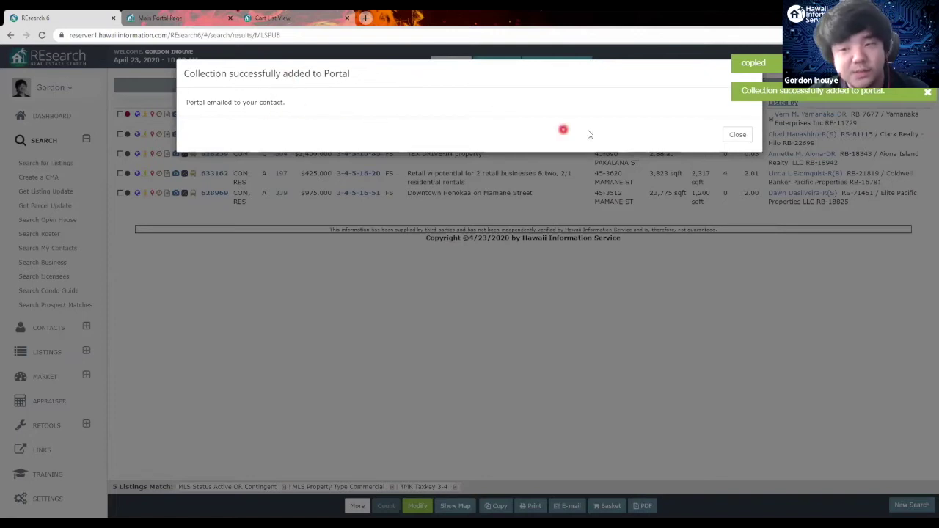
pyautogui.click(737, 135)
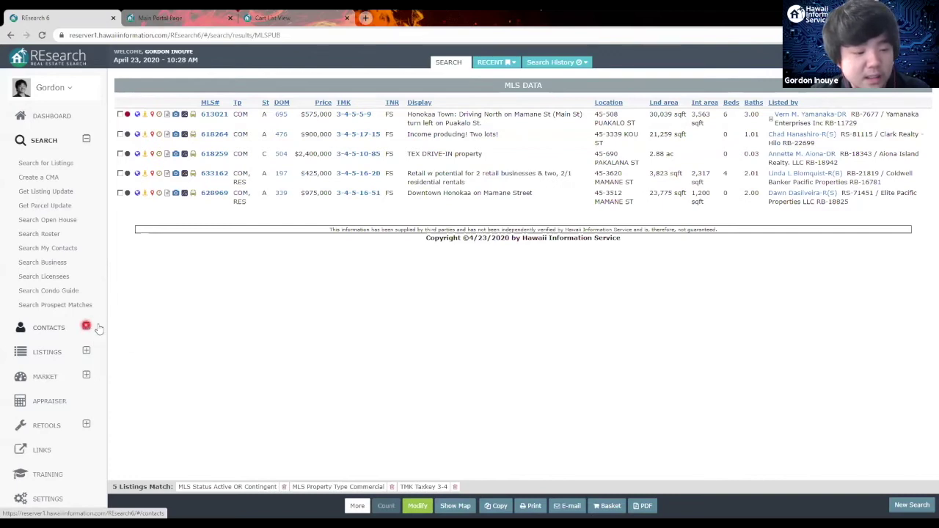
# Step: Expand Contacts in the sidebar and open Manage Portals to reach Portal Administration
pyautogui.click(87, 327)
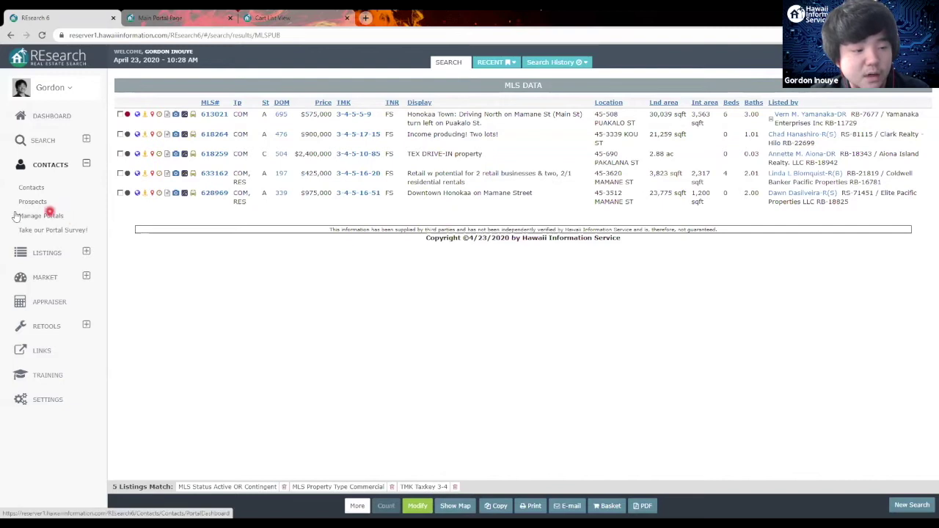
pyautogui.click(37, 217)
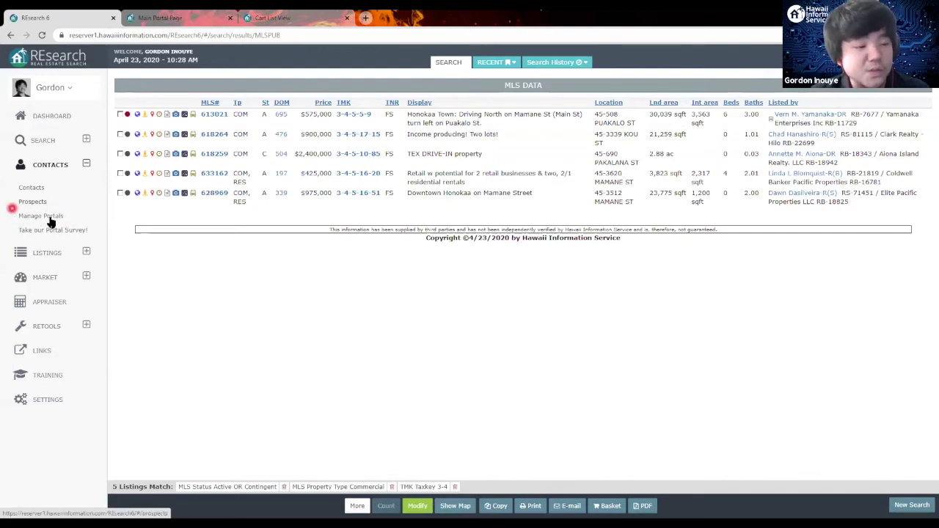
pyautogui.click(57, 218)
pyautogui.click(64, 218)
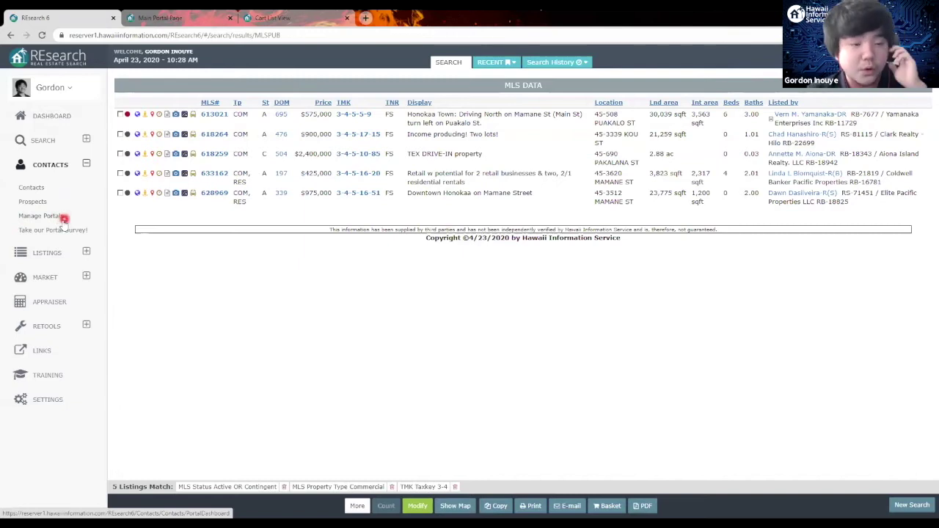
pyautogui.click(58, 219)
pyautogui.click(53, 217)
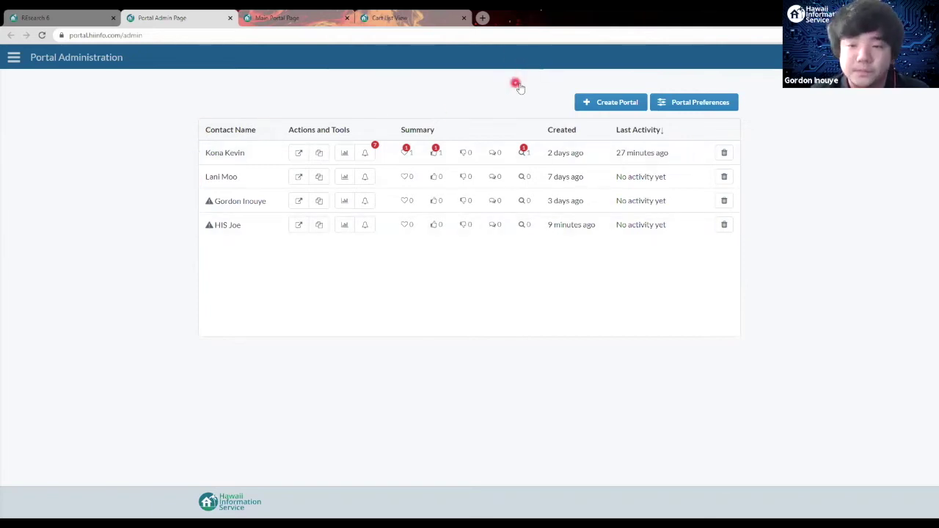
pyautogui.click(623, 106)
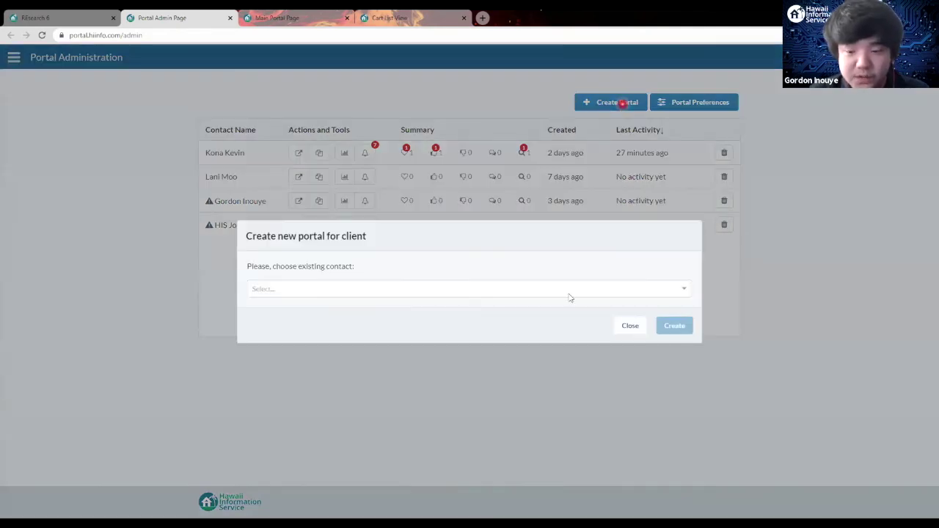
pyautogui.click(570, 298)
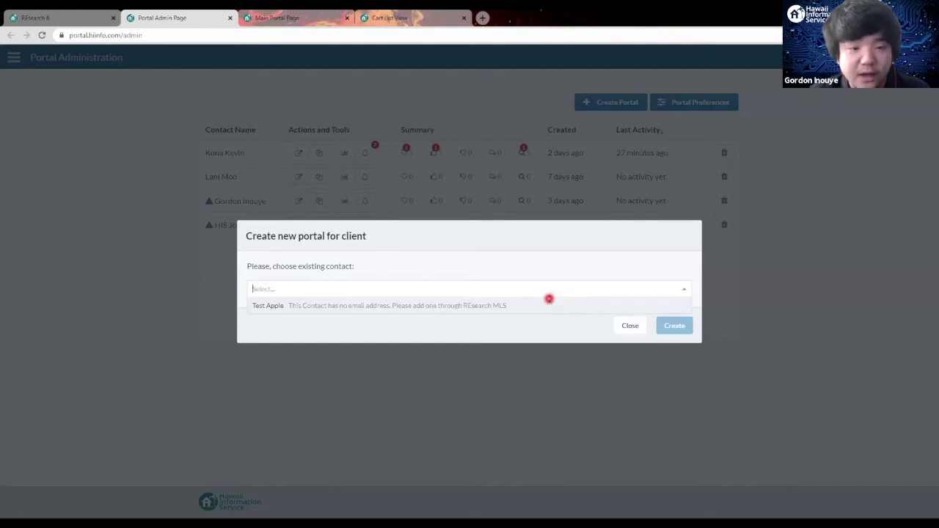
pyautogui.click(627, 330)
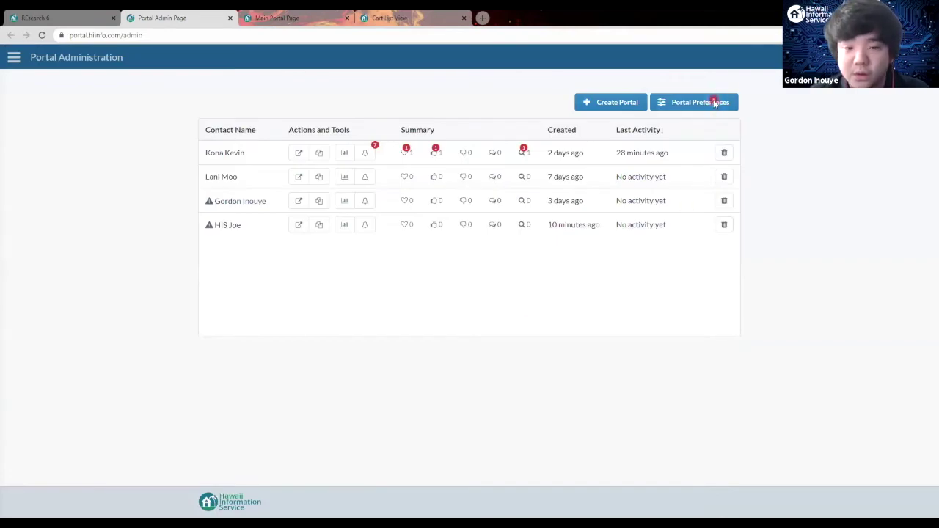
pyautogui.click(715, 103)
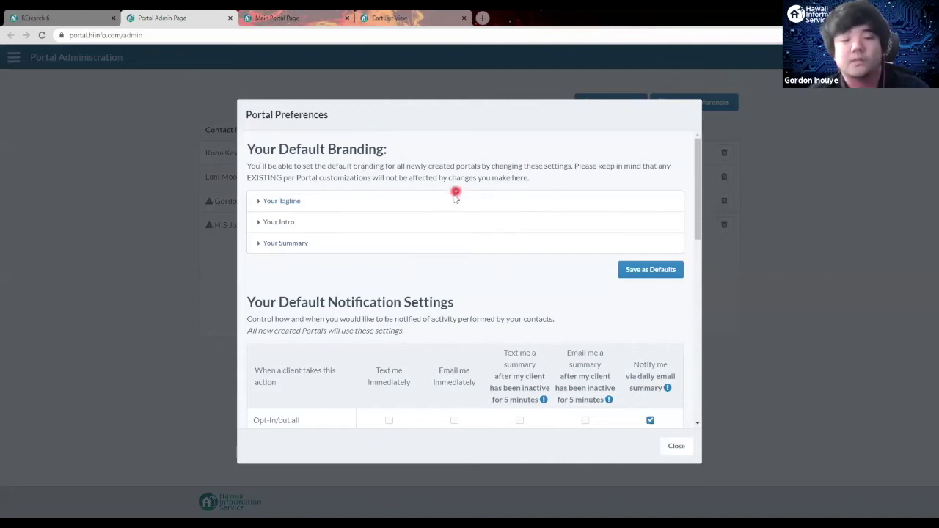
pyautogui.scroll(-3, 455, 198)
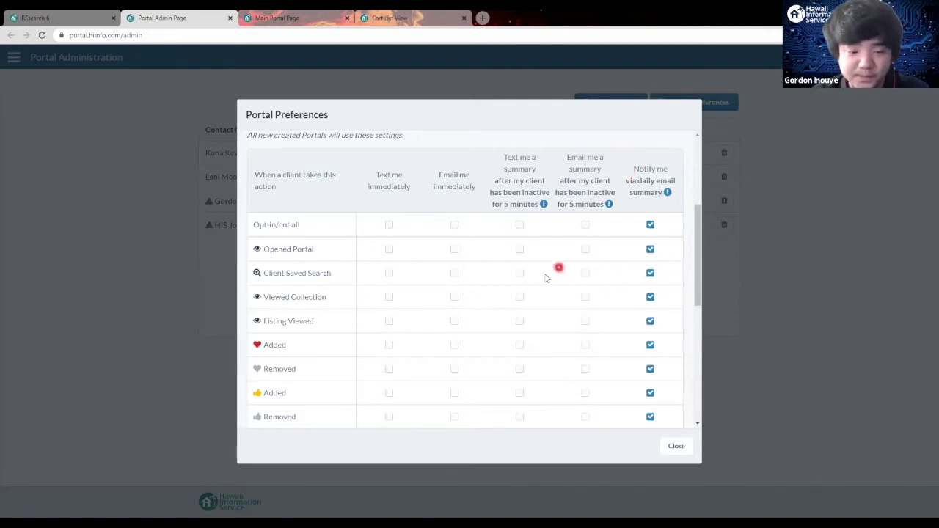
pyautogui.scroll(-3, 531, 280)
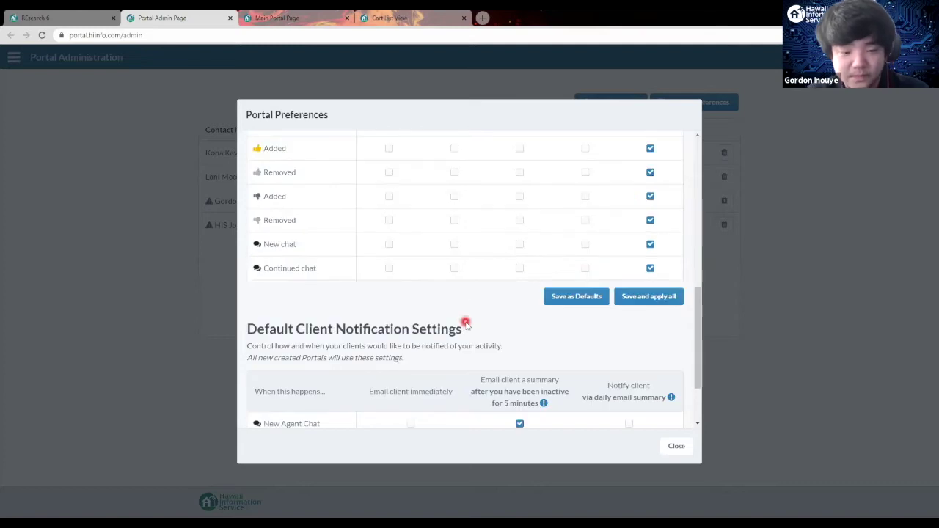
pyautogui.scroll(-2, 465, 318)
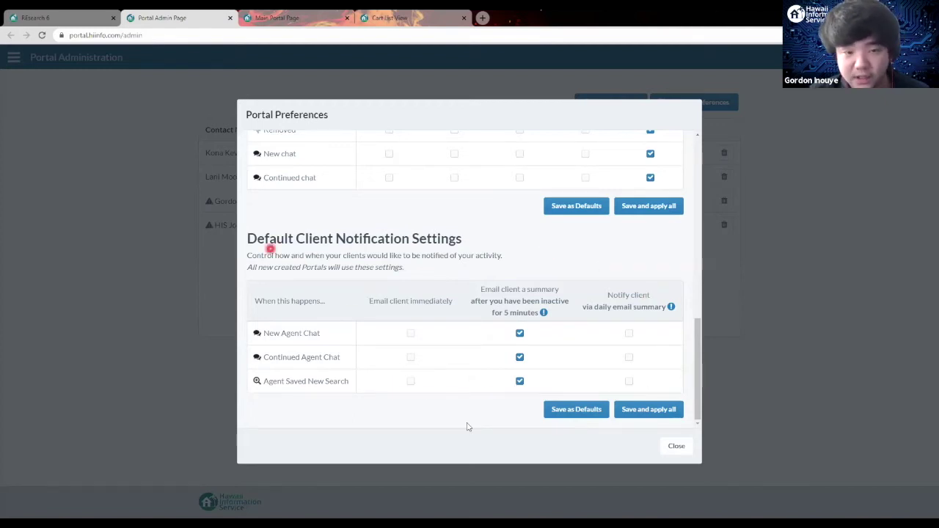
pyautogui.click(677, 447)
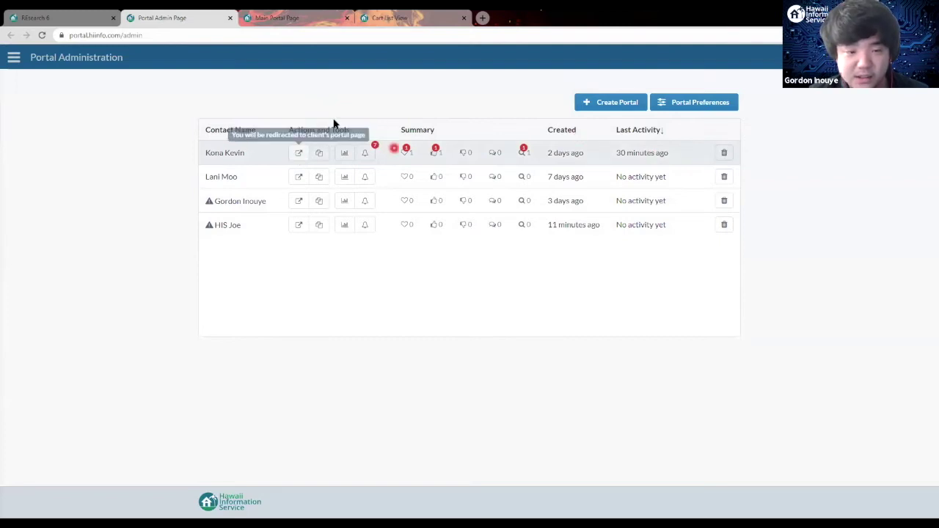
pyautogui.click(298, 154)
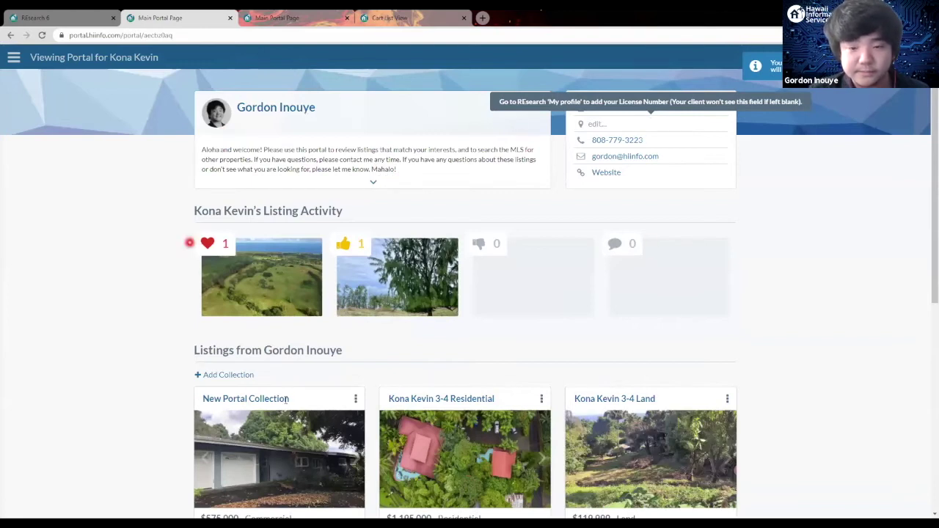
pyautogui.click(10, 36)
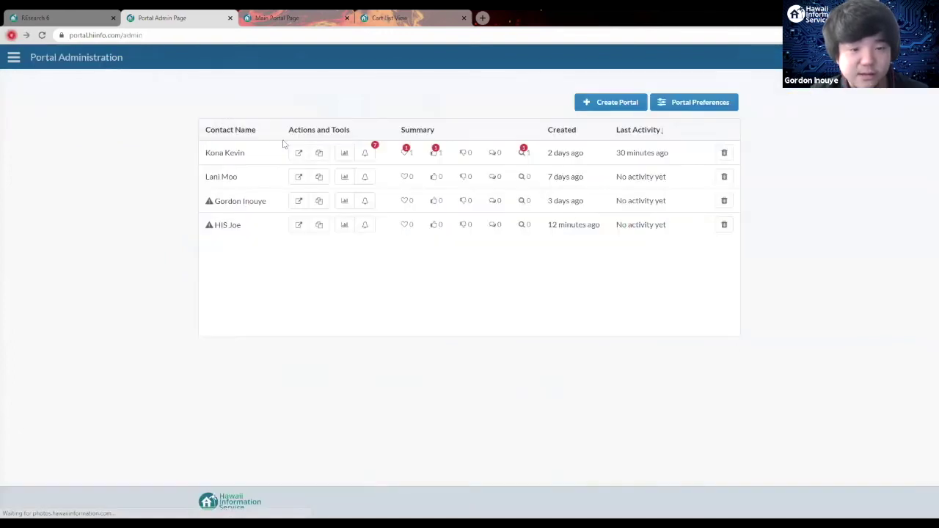
pyautogui.click(326, 160)
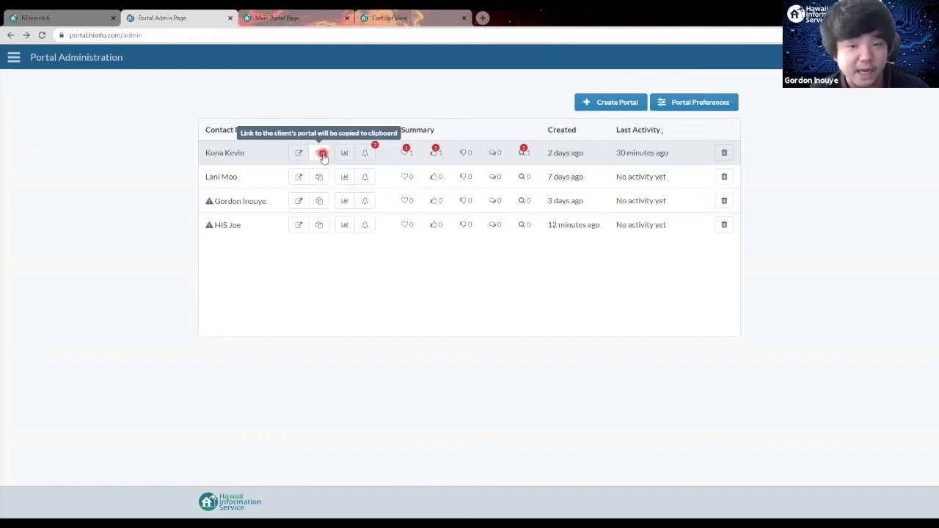
pyautogui.click(323, 154)
pyautogui.click(321, 155)
pyautogui.click(349, 135)
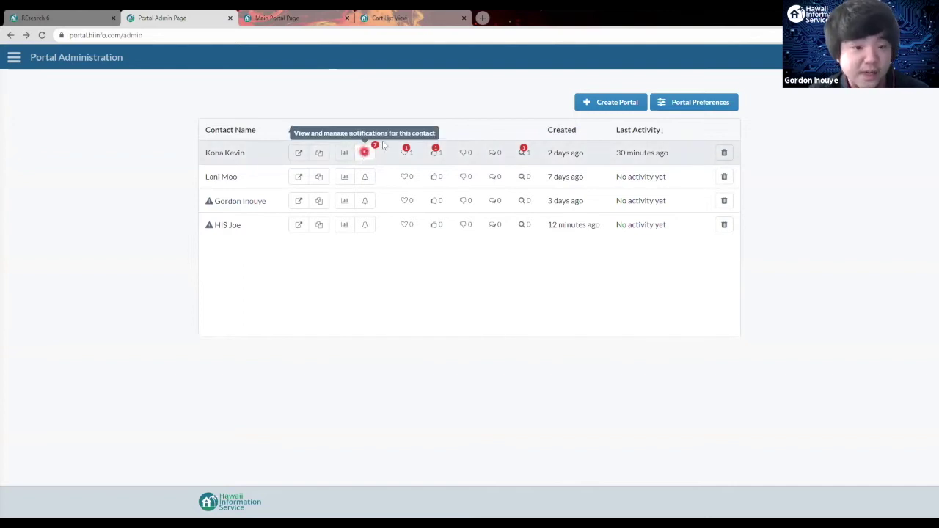
pyautogui.click(389, 133)
pyautogui.click(355, 136)
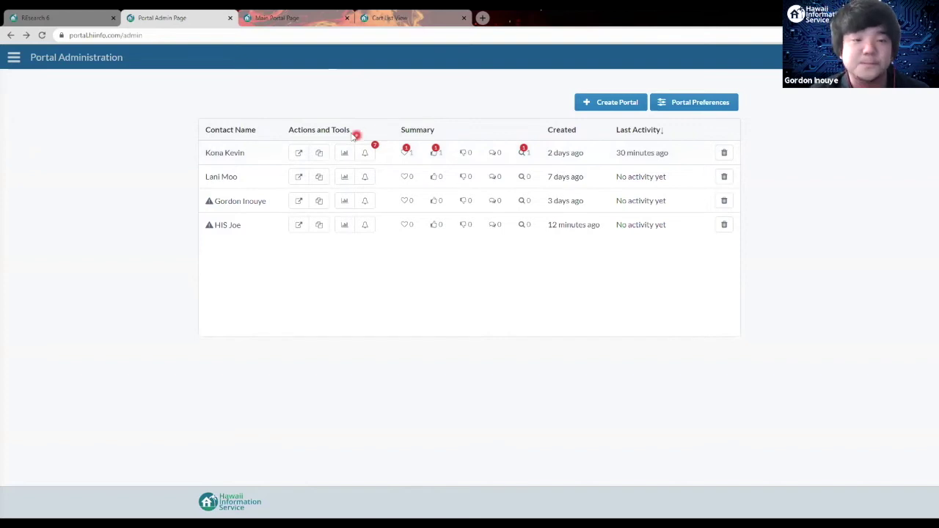
pyautogui.click(346, 156)
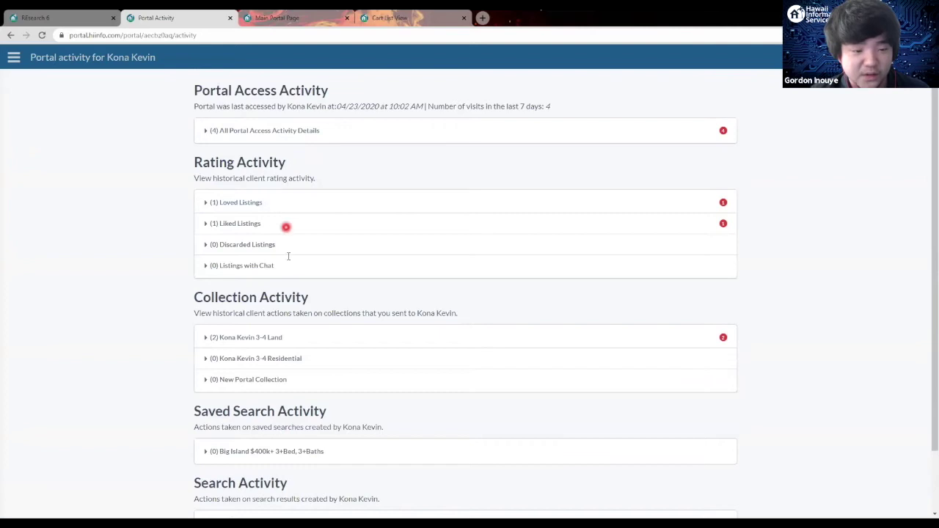
pyautogui.scroll(-2, 287, 257)
pyautogui.scroll(2, 289, 455)
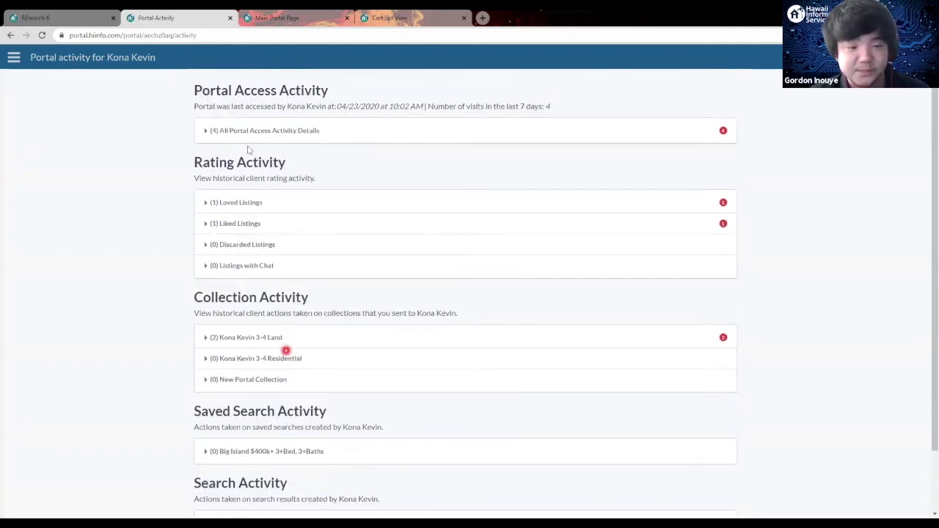
pyautogui.click(210, 131)
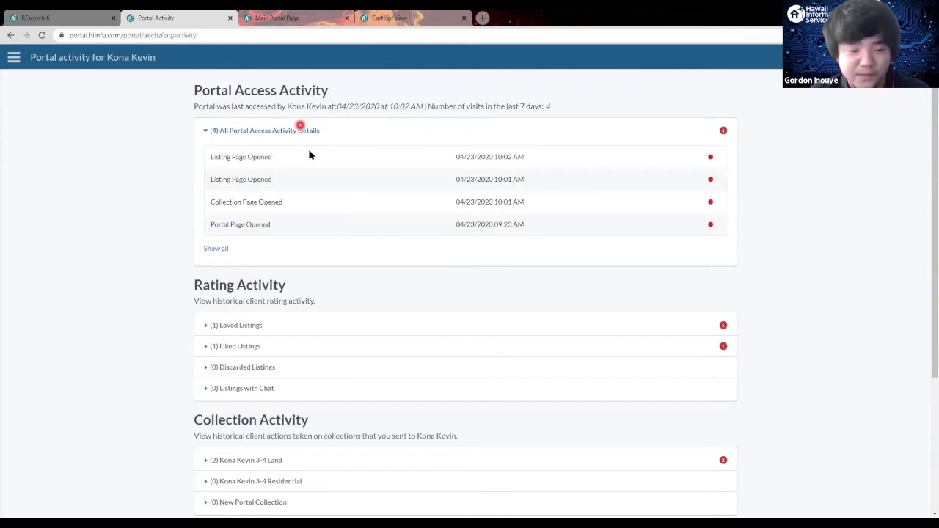
pyautogui.scroll(-2, 322, 177)
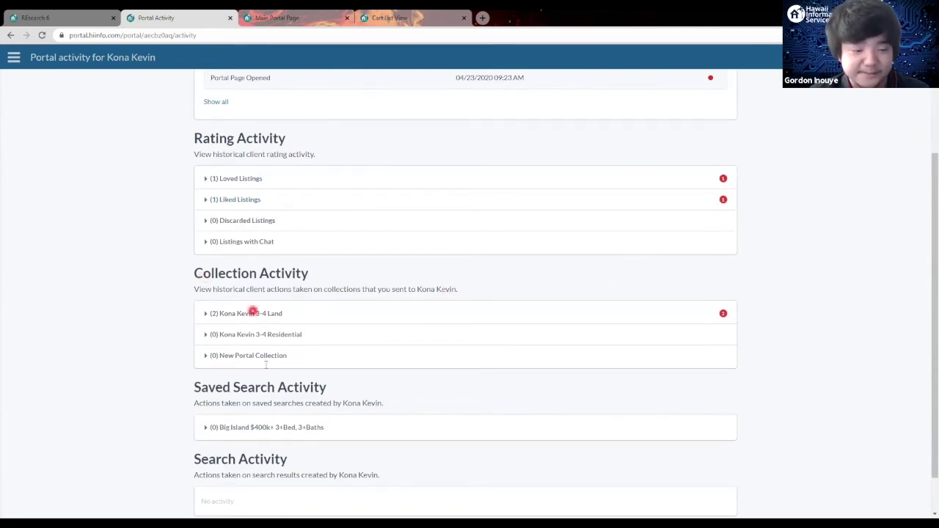
pyautogui.scroll(-1, 253, 312)
pyautogui.scroll(4, 37, 55)
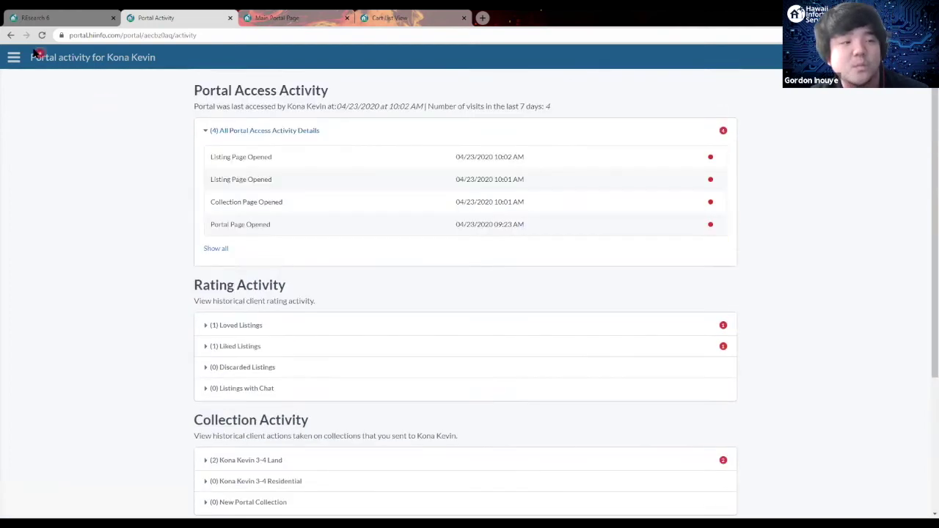
pyautogui.click(10, 35)
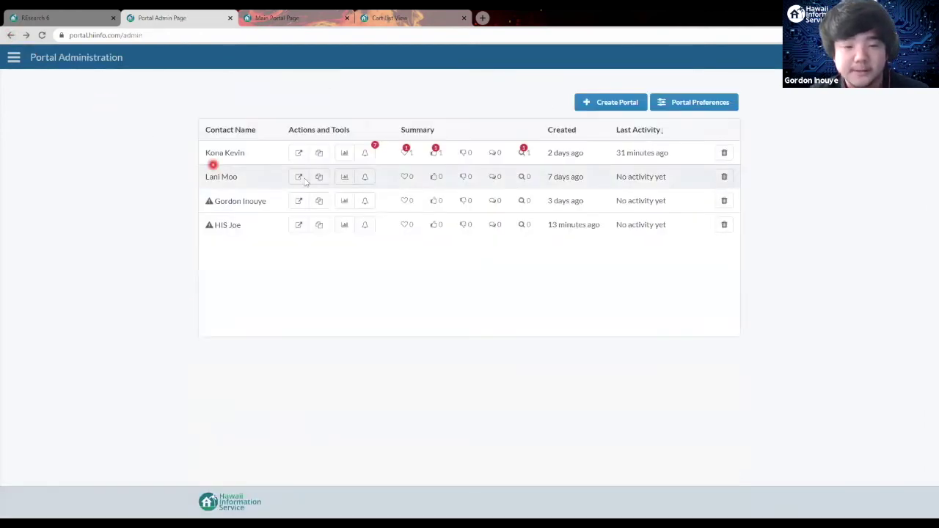
# Step: Open the client portal's notifications using the bell icon in its row
pyautogui.click(370, 155)
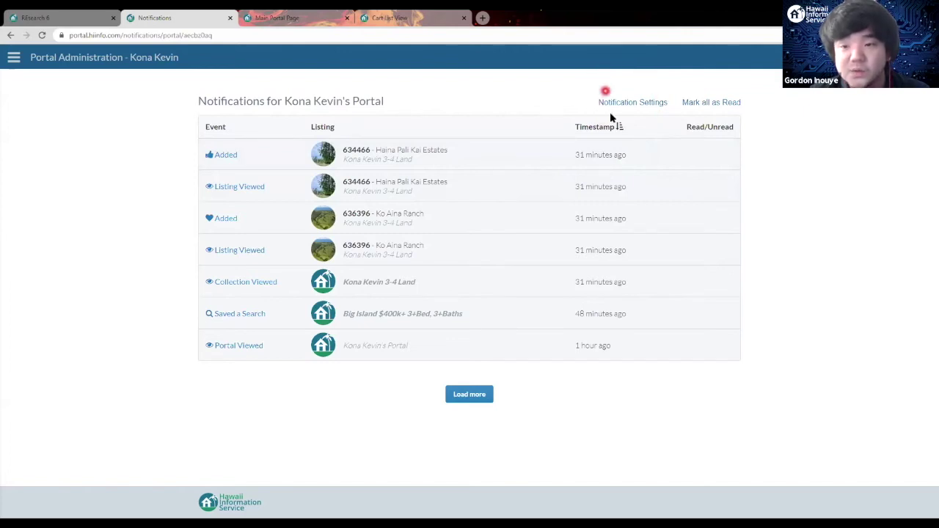
pyautogui.click(647, 102)
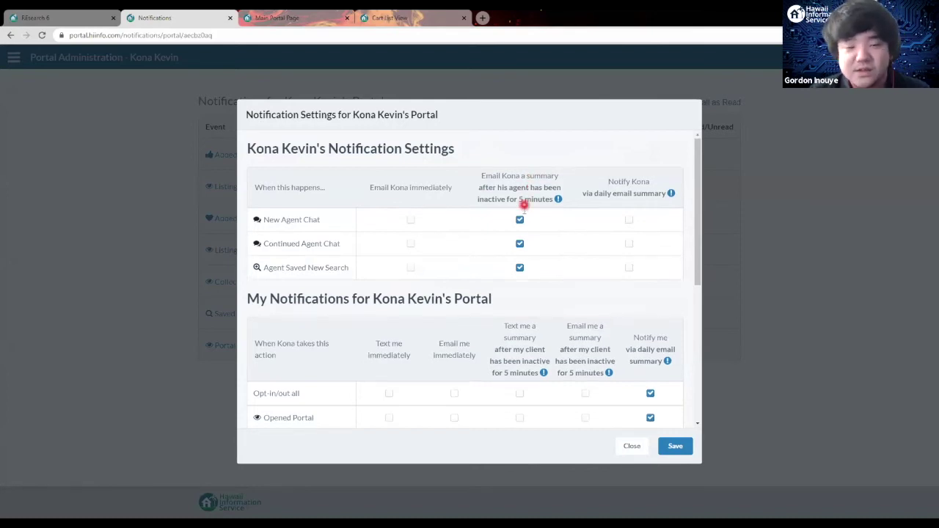
pyautogui.scroll(-3, 524, 209)
pyautogui.scroll(3, 528, 184)
pyautogui.scroll(-4, 507, 213)
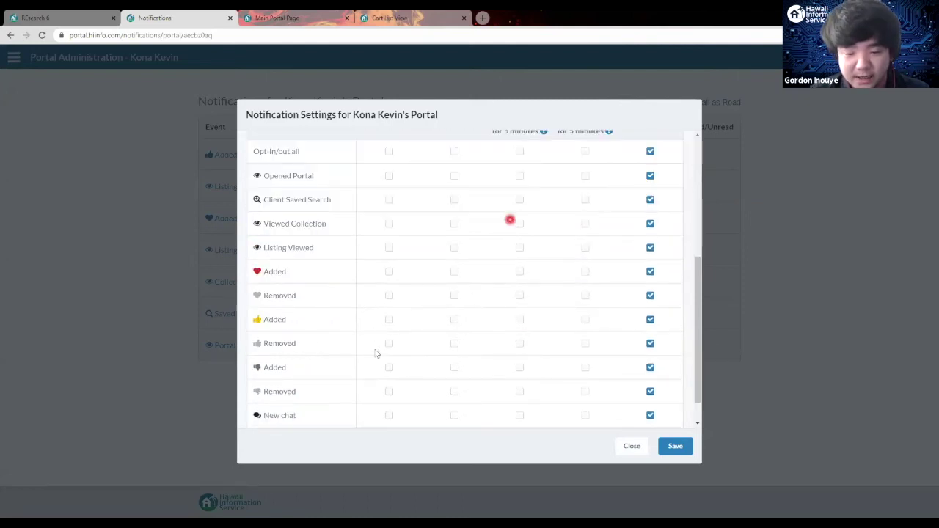
pyautogui.scroll(3, 458, 193)
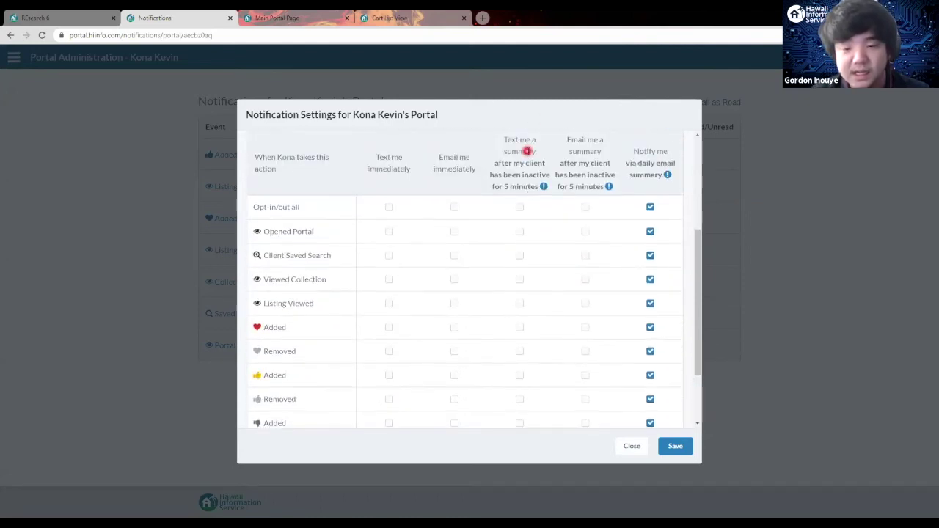
pyautogui.click(600, 216)
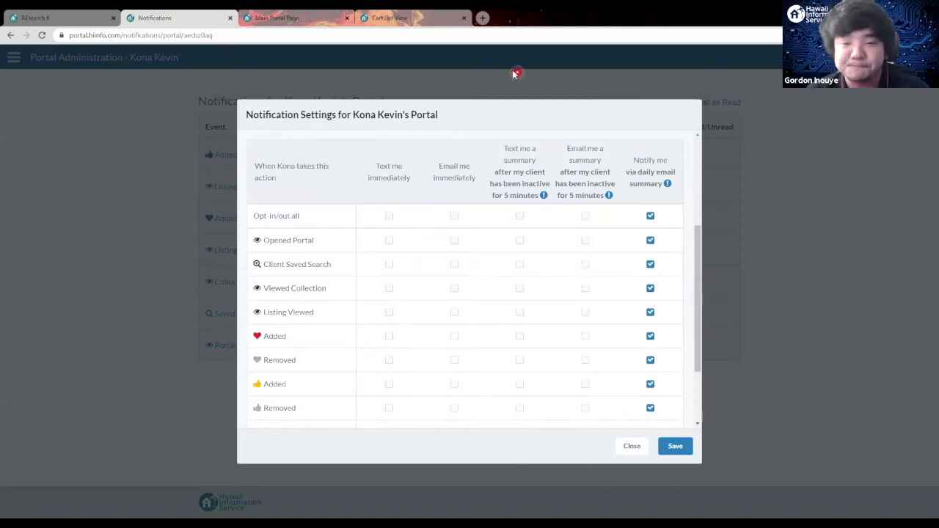
pyautogui.click(633, 451)
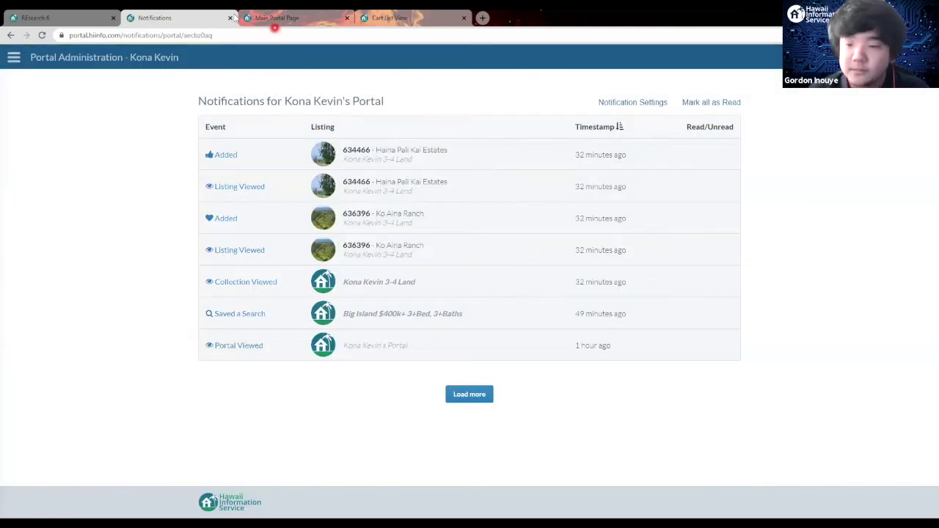
pyautogui.click(9, 35)
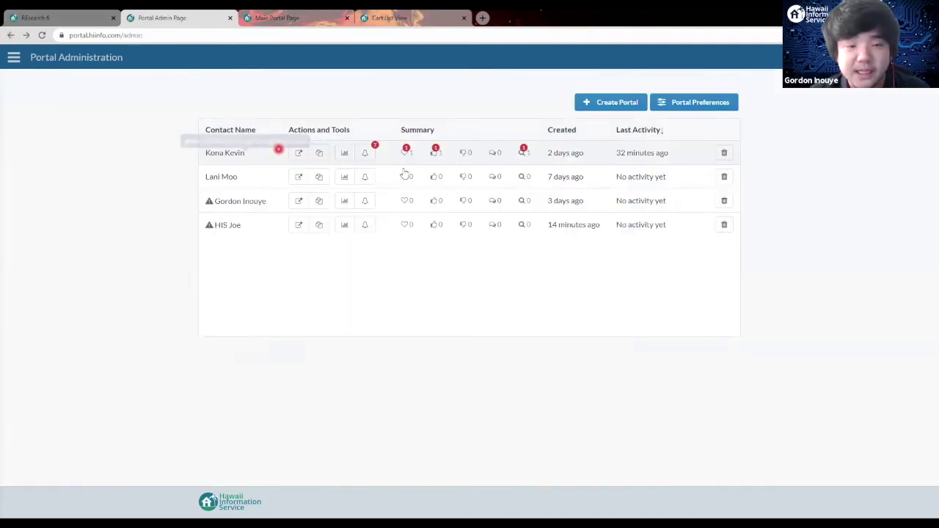
pyautogui.click(298, 153)
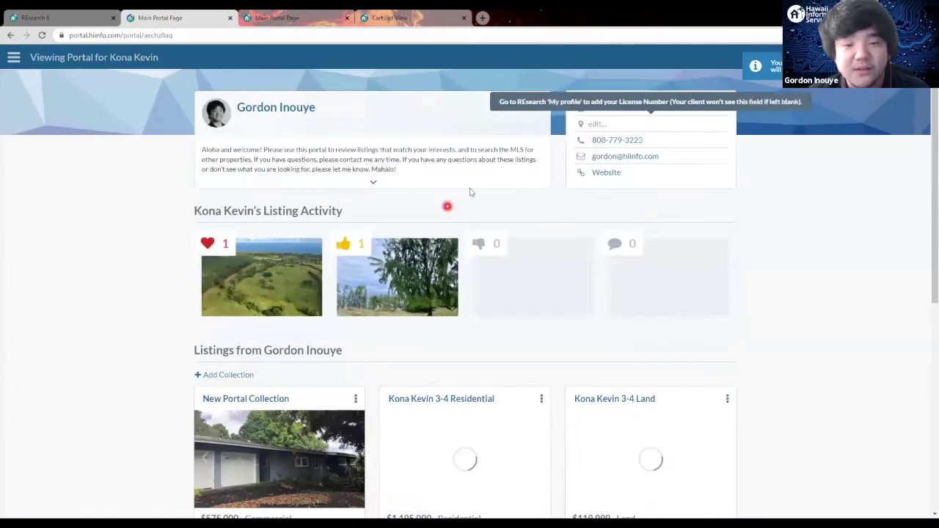
pyautogui.scroll(-1, 176, 208)
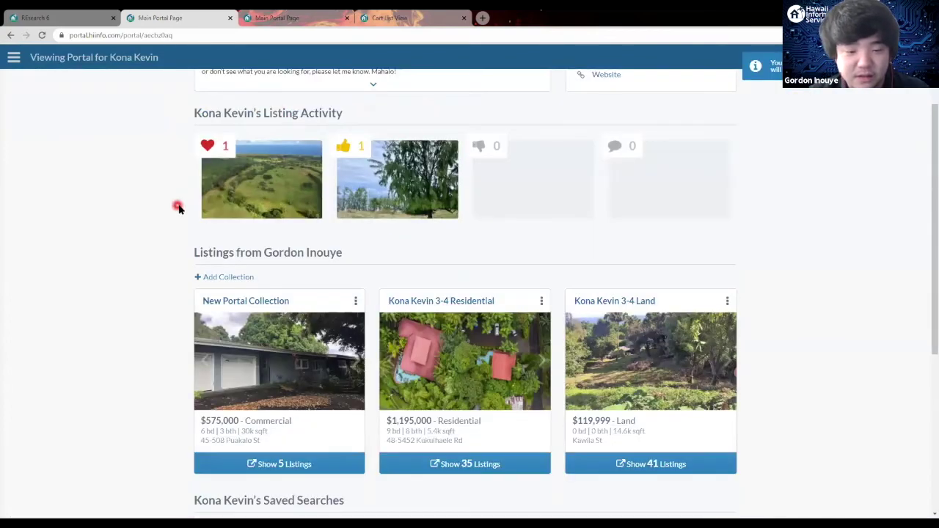
pyautogui.scroll(1, 442, 283)
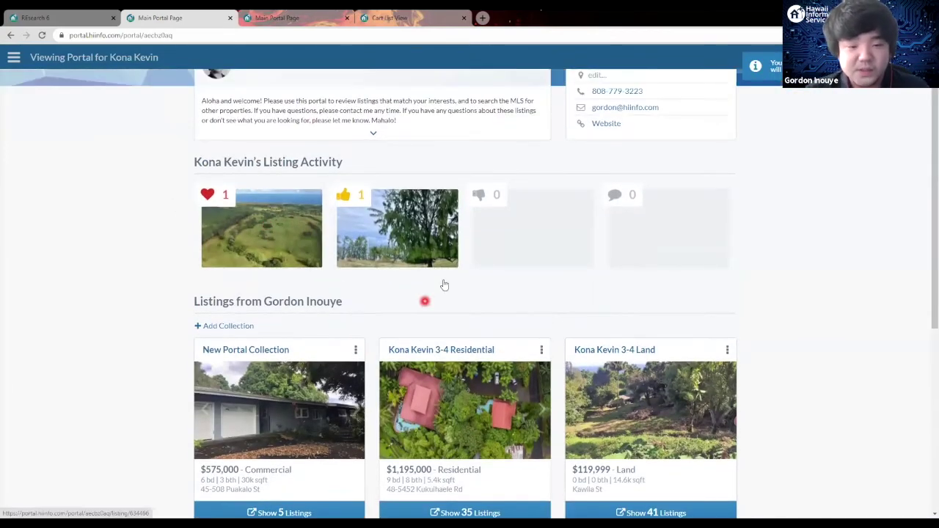
pyautogui.scroll(-2, 254, 166)
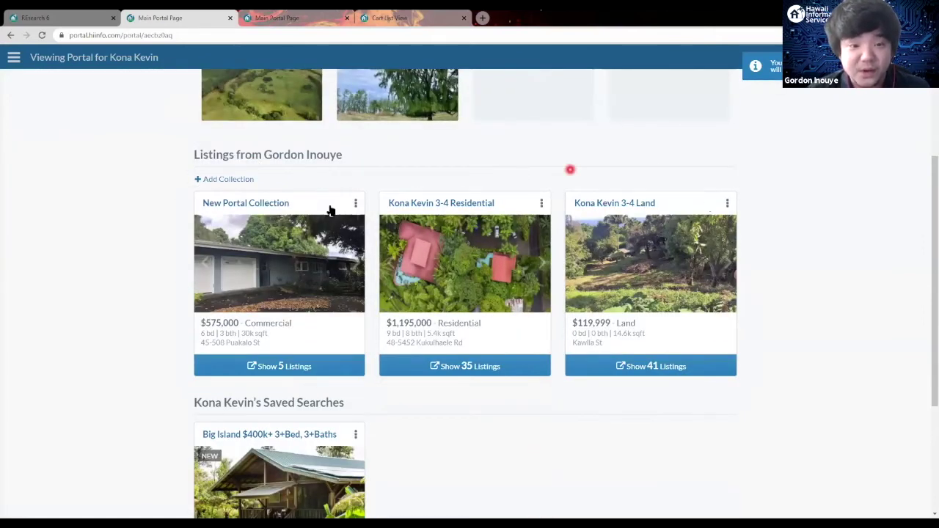
pyautogui.scroll(1, 330, 211)
pyautogui.scroll(-1, 423, 296)
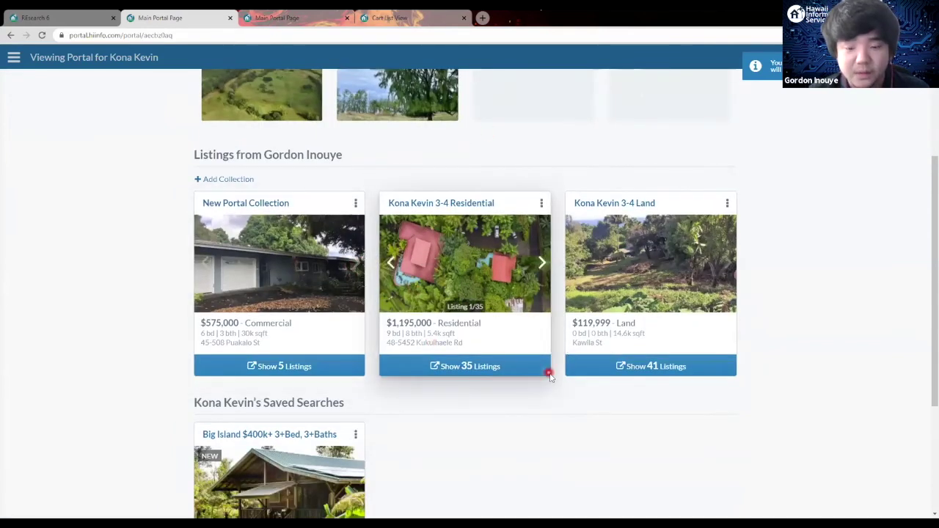
# Step: Show the 35 Kona Kevin 3-4 Residential listings in the List and Map layout
pyautogui.click(504, 372)
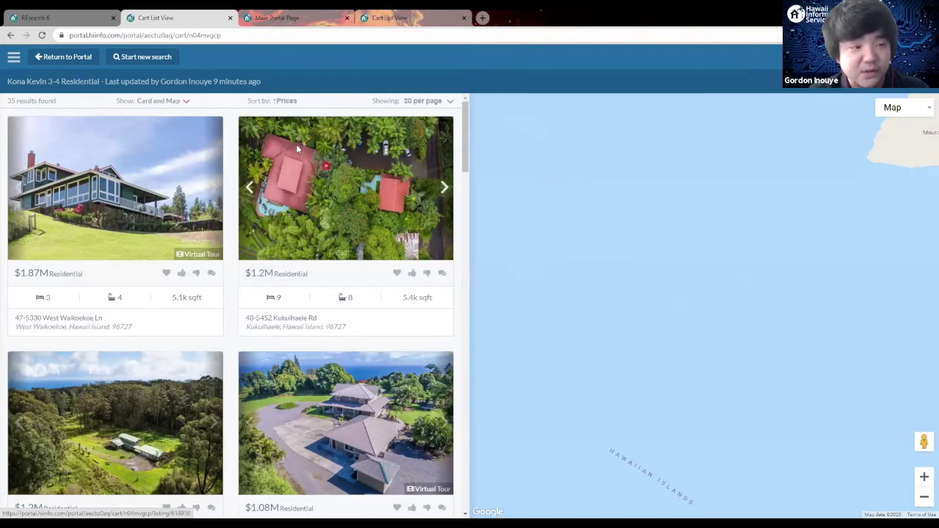
pyautogui.click(165, 102)
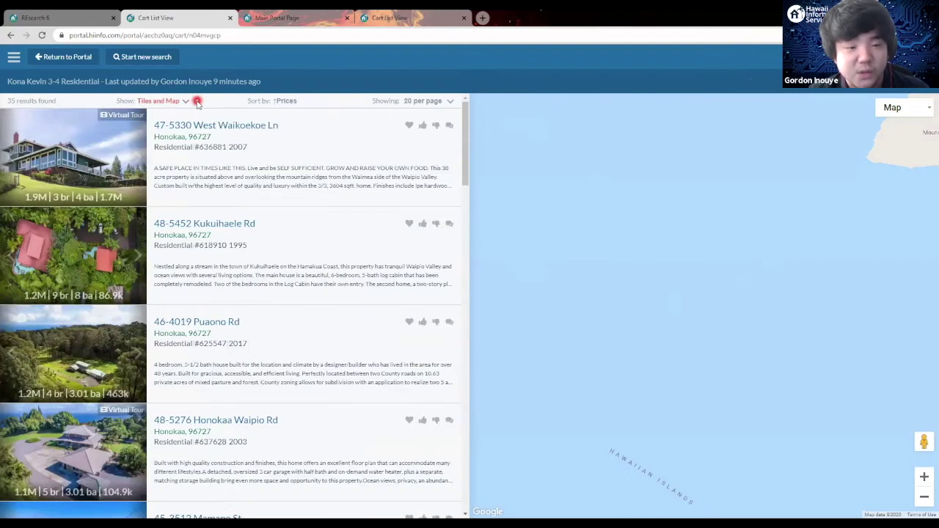
pyautogui.click(195, 103)
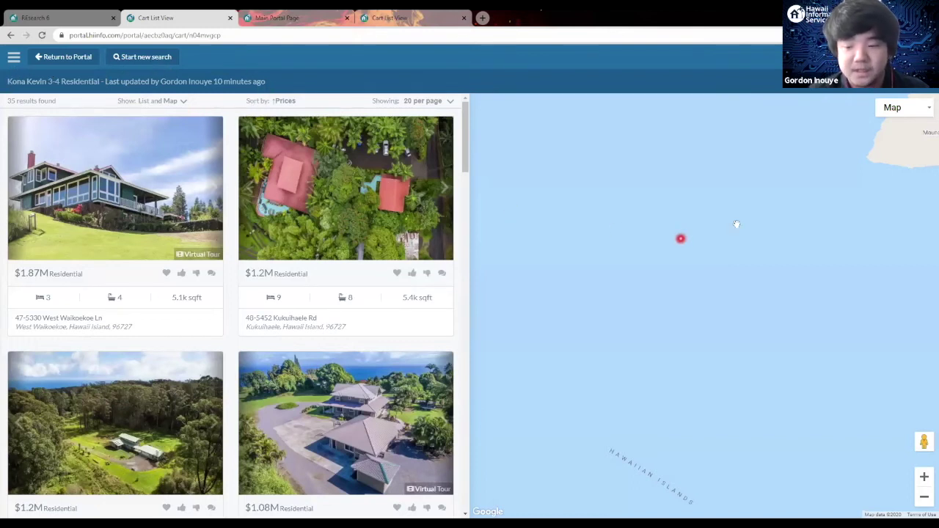
# Step: Zoom and pan the map onto the Big Island north-coast listings
pyautogui.click(925, 499)
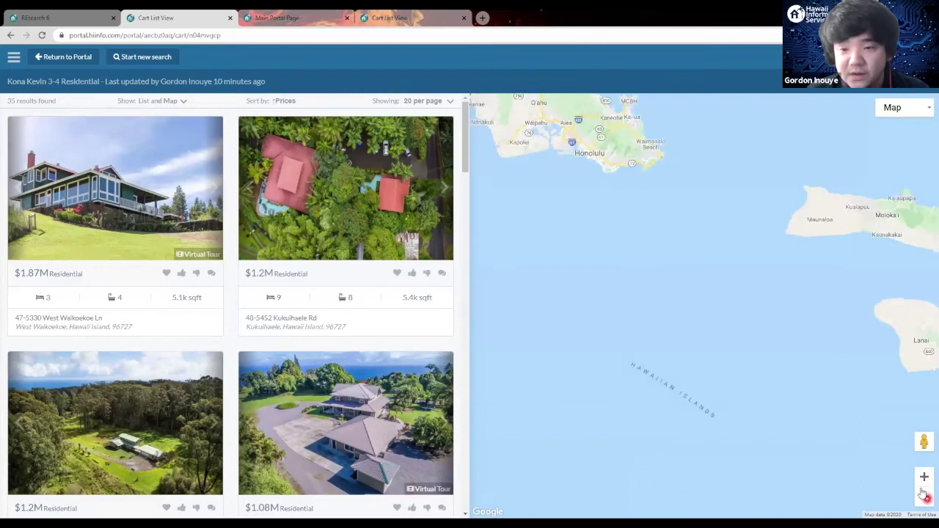
pyautogui.moveTo(623, 237); pyautogui.dragTo(572, 176)
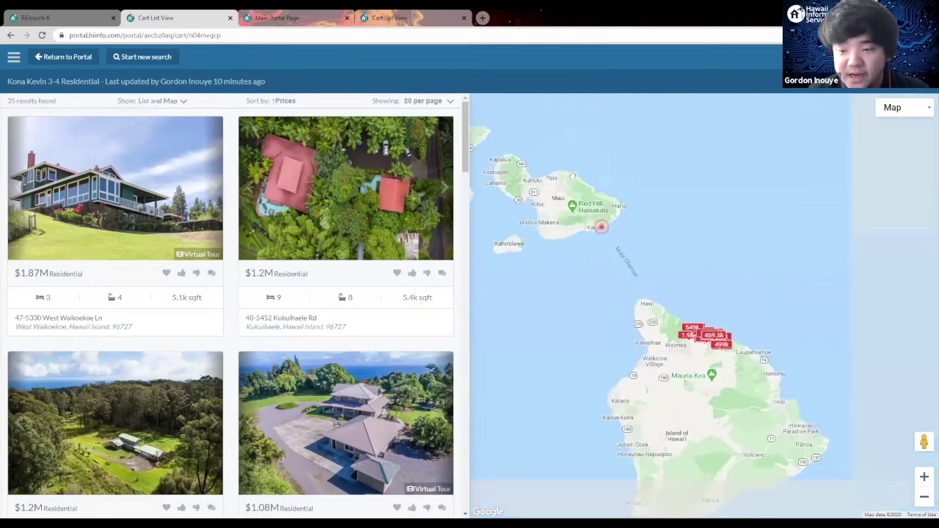
pyautogui.click(925, 477)
pyautogui.click(924, 477)
pyautogui.click(925, 477)
pyautogui.moveTo(802, 239); pyautogui.dragTo(731, 253)
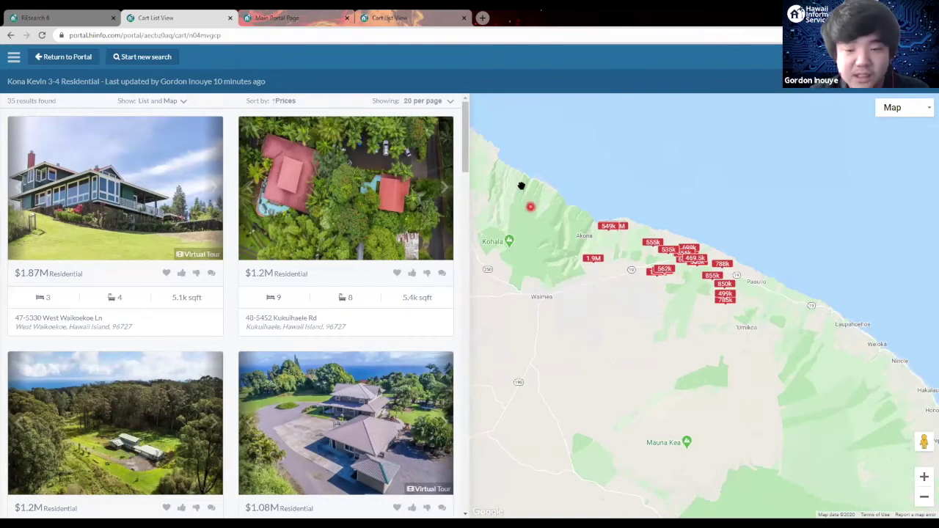
# Step: Preview the $535k map marker and open its listing detail page
pyautogui.moveTo(593, 263)
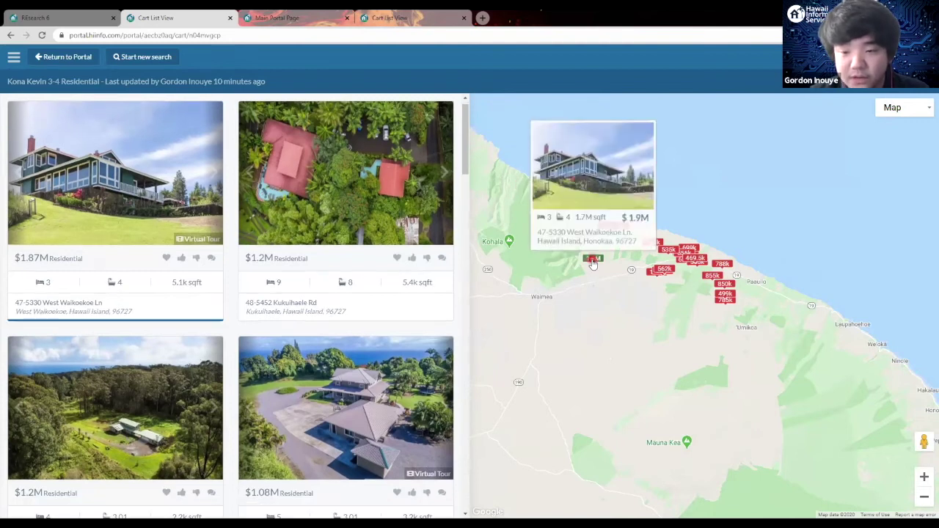
pyautogui.moveTo(659, 278)
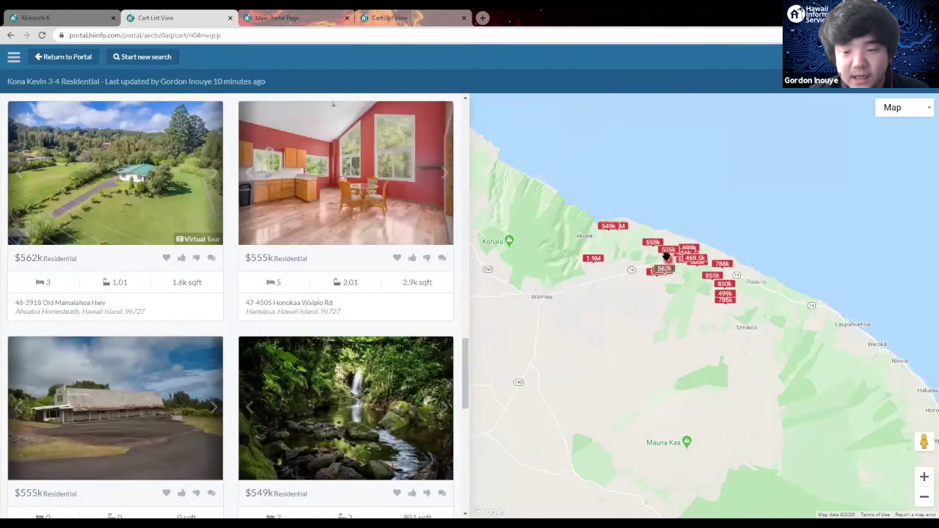
pyautogui.scroll(2, 651, 255)
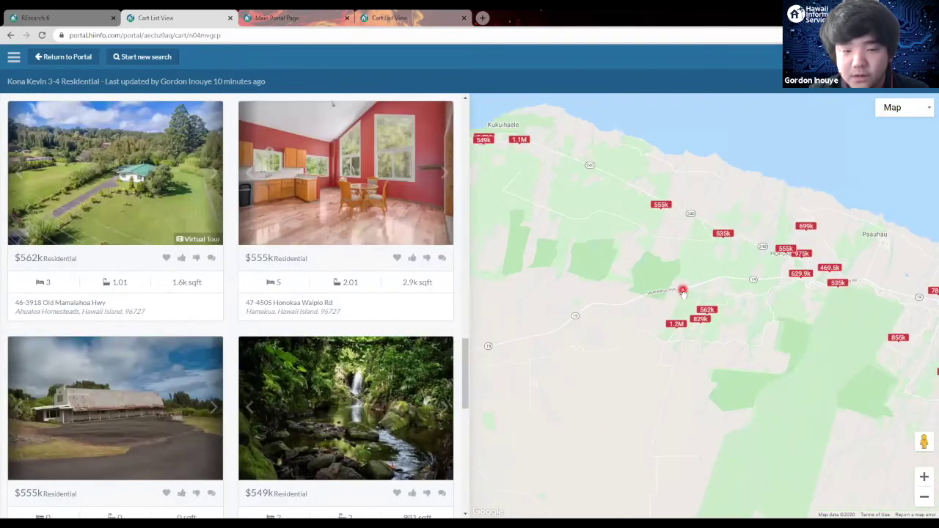
pyautogui.moveTo(722, 238)
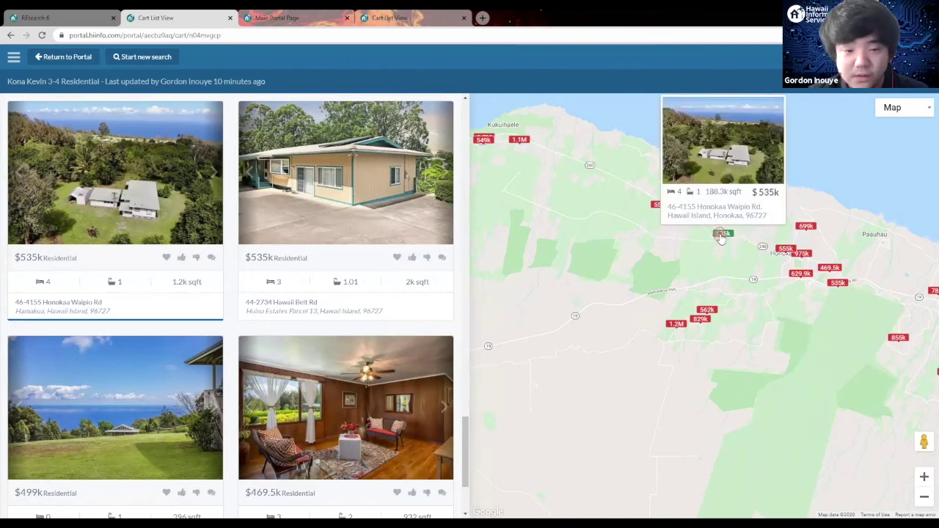
pyautogui.click(721, 234)
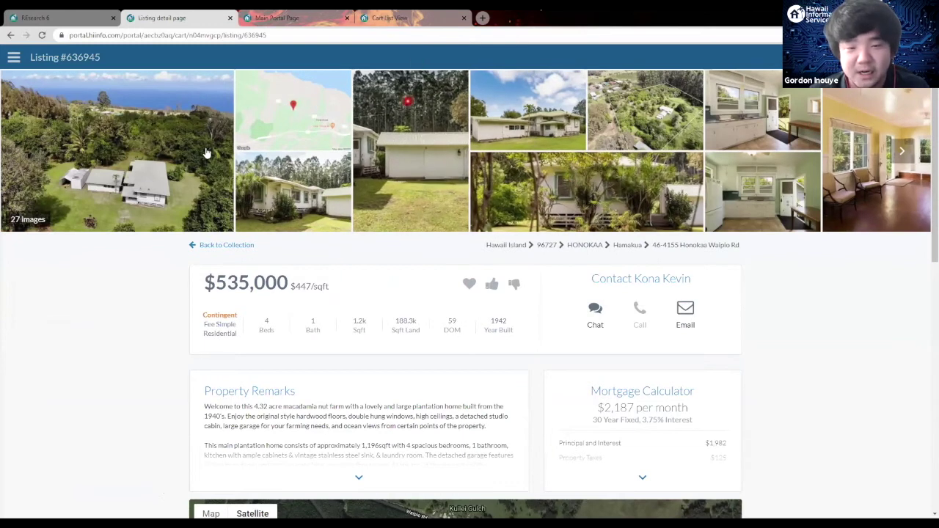
pyautogui.click(901, 152)
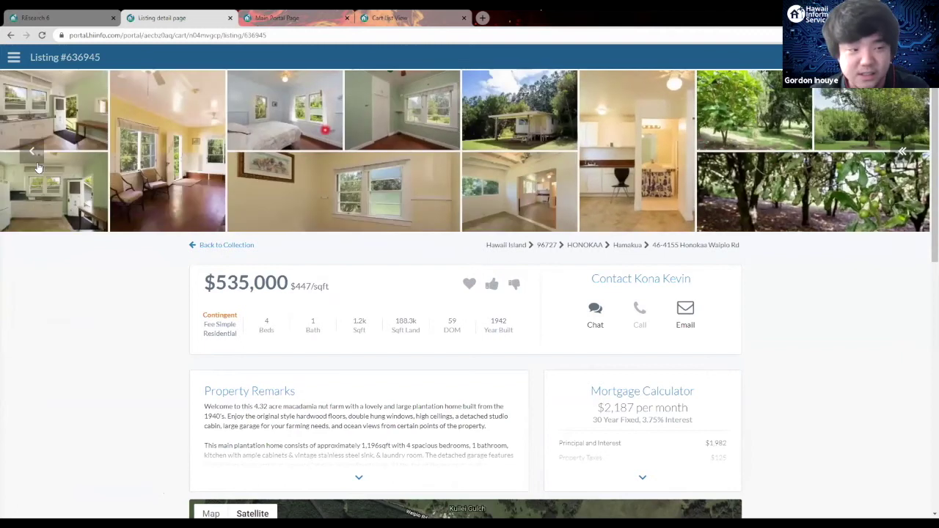
pyautogui.click(31, 152)
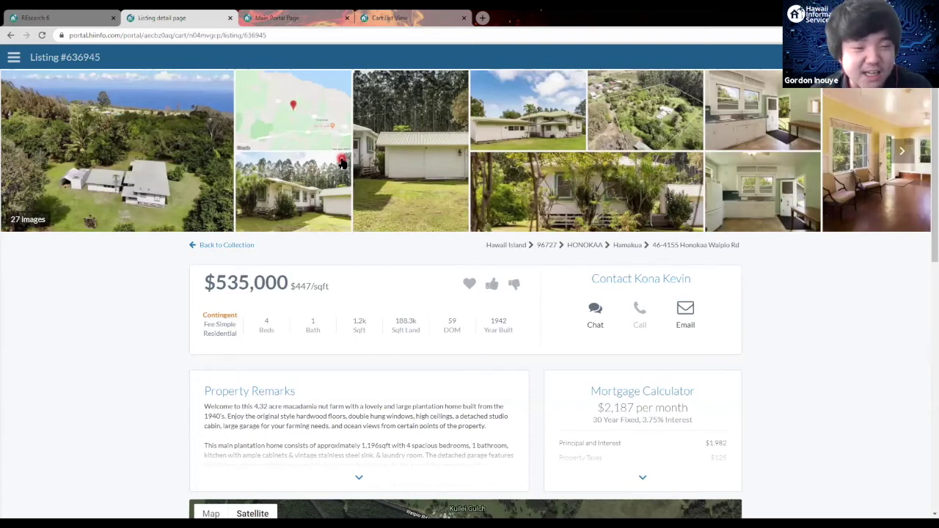
pyautogui.click(298, 89)
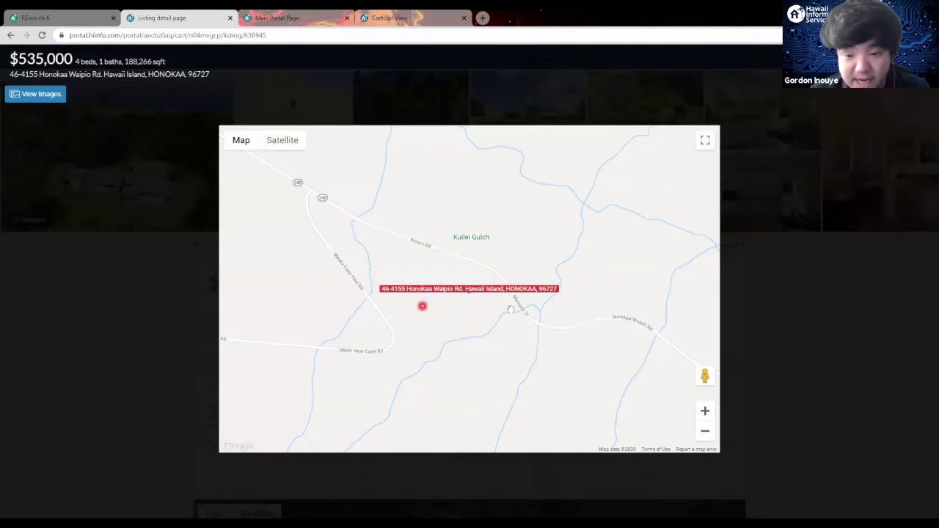
pyautogui.click(796, 273)
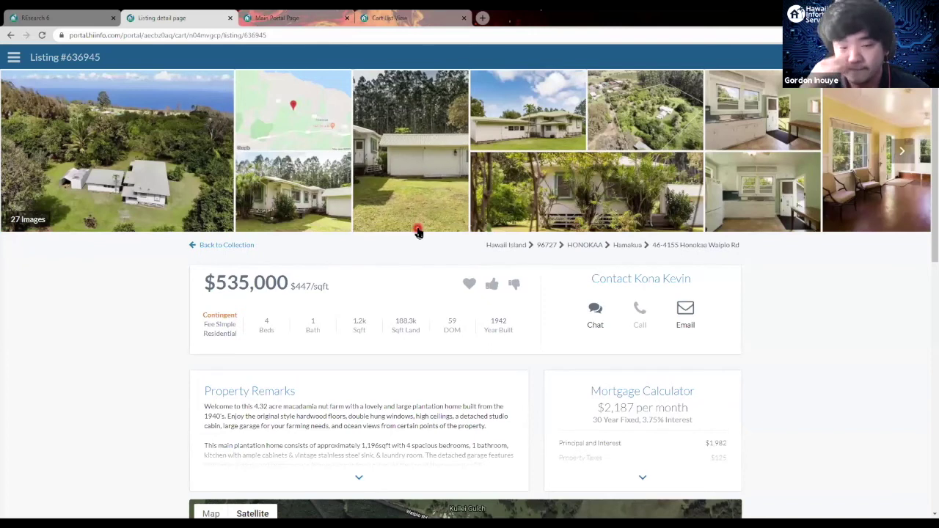
pyautogui.scroll(-1, 392, 247)
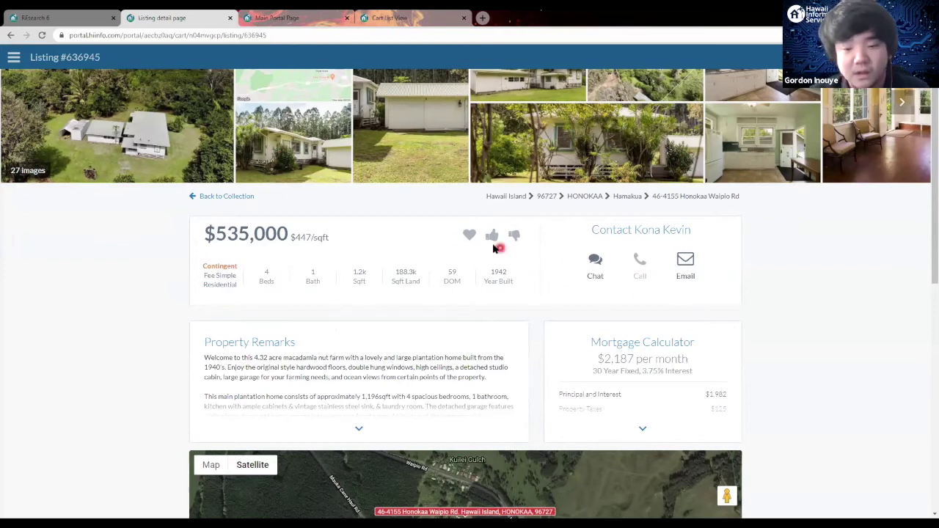
# Step: Scroll the listing page back up to the top
pyautogui.scroll(1, 415, 235)
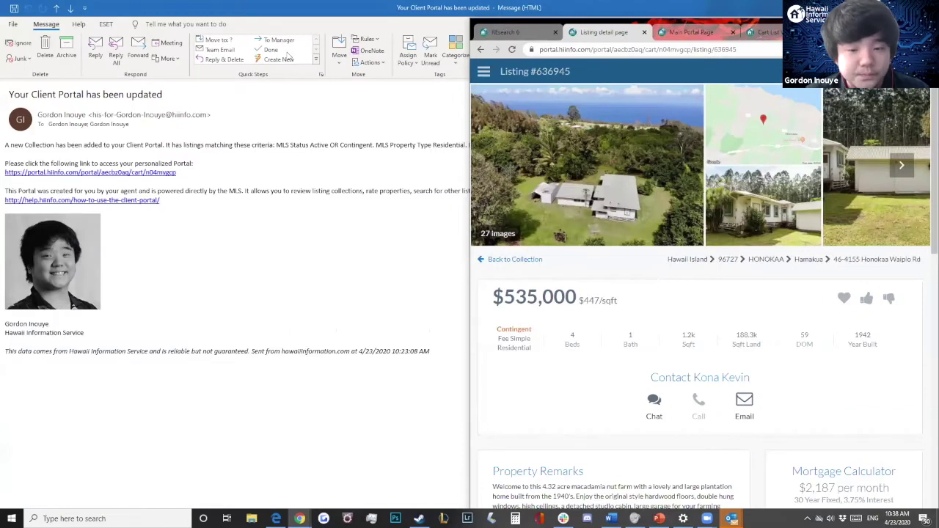
# Step: Snap the agent's portal window left and the client's cart list window right
pyautogui.press('super+Left')
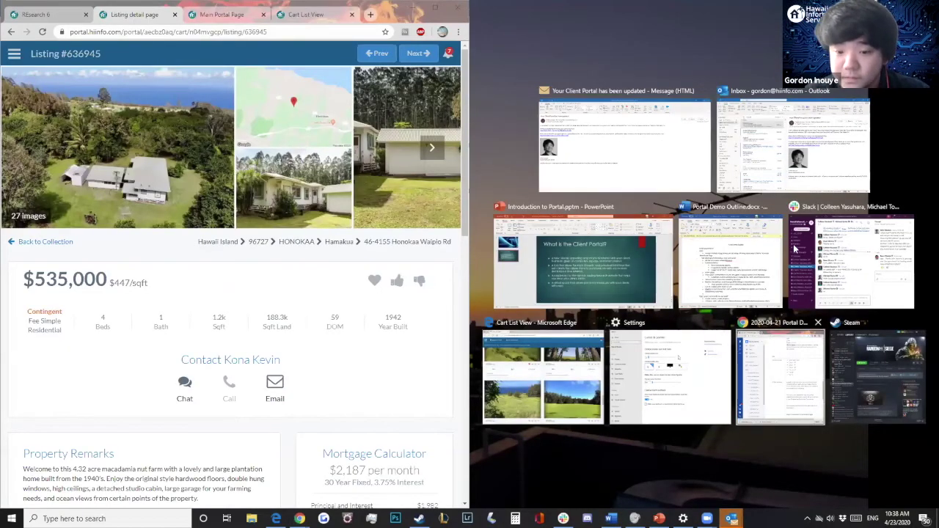
pyautogui.click(541, 370)
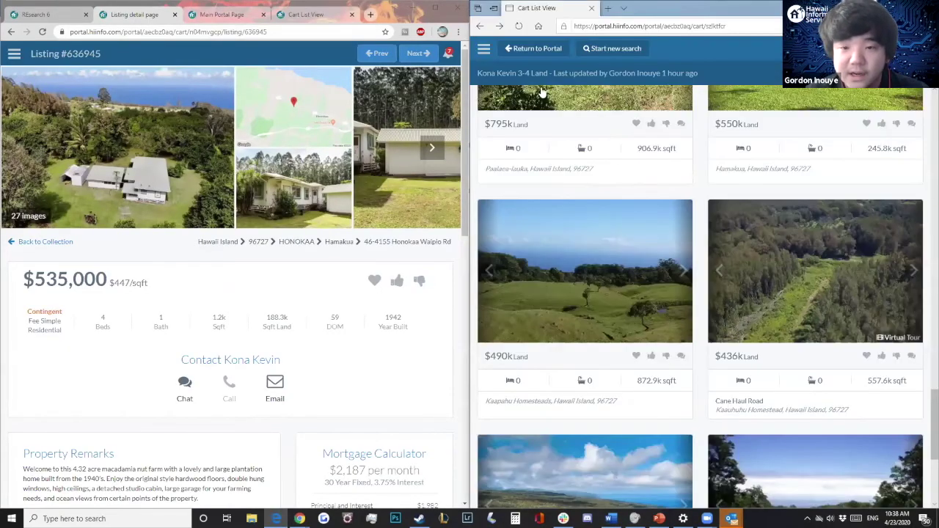
pyautogui.scroll(4, 536, 80)
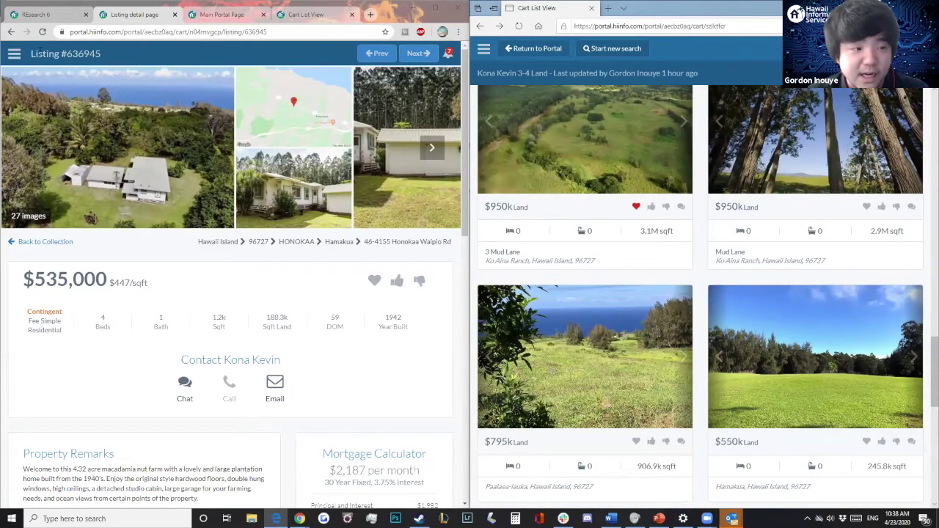
# Step: Return both windows to the main portal page and check the client's notifications
pyautogui.click(11, 33)
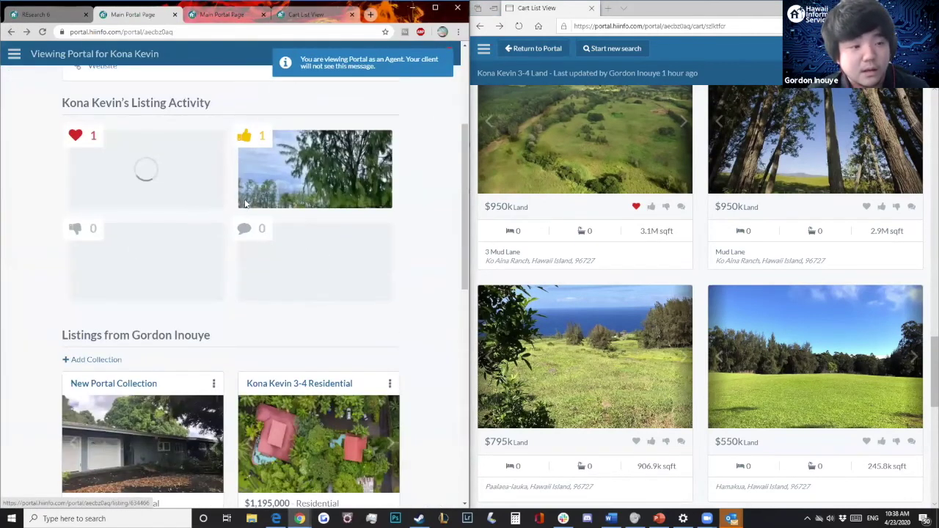
pyautogui.scroll(3, 199, 104)
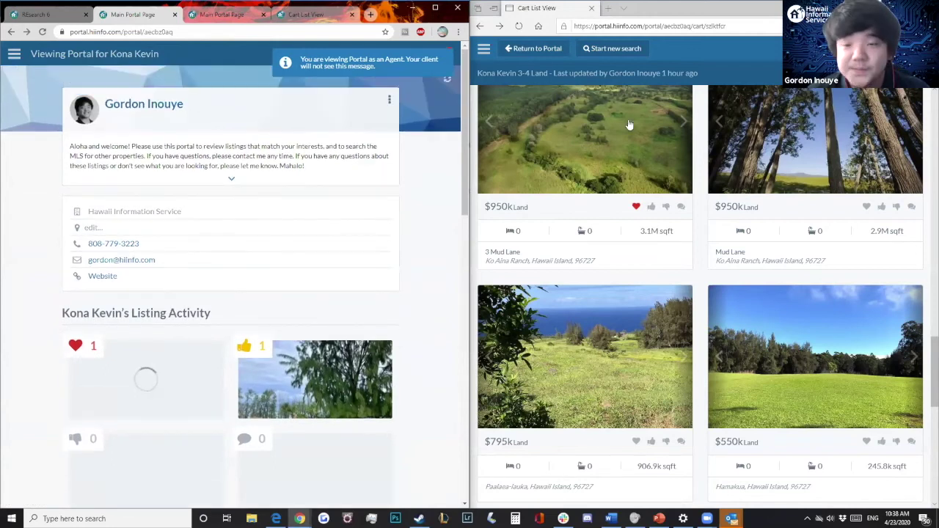
pyautogui.click(505, 51)
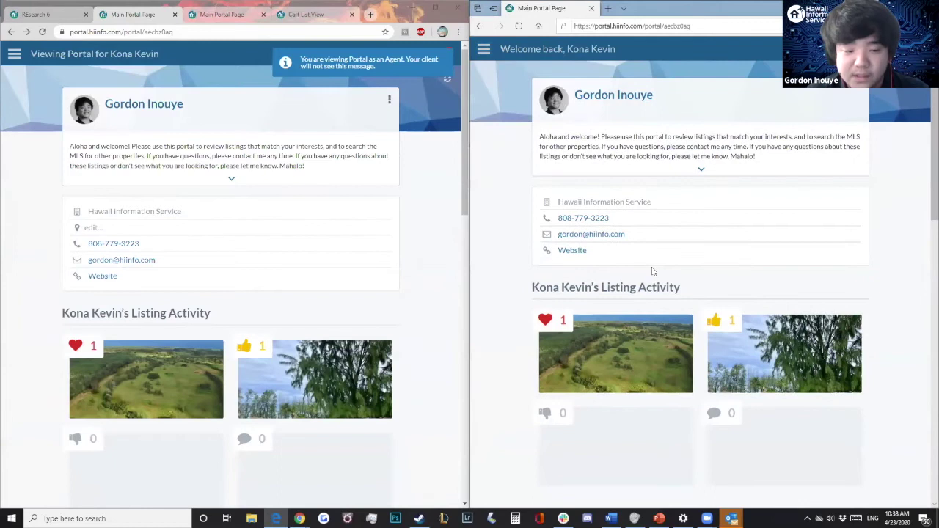
pyautogui.scroll(-4, 655, 273)
pyautogui.scroll(4, 653, 272)
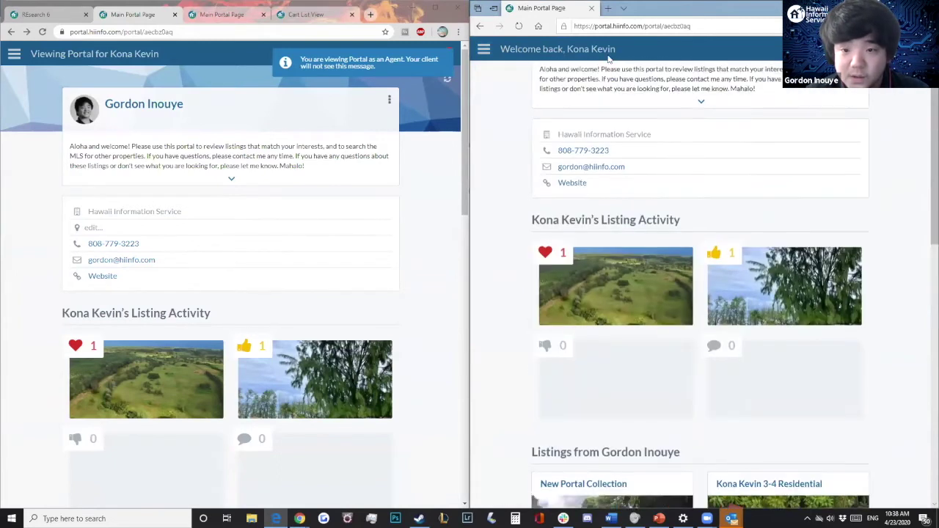
pyautogui.scroll(1, 763, 133)
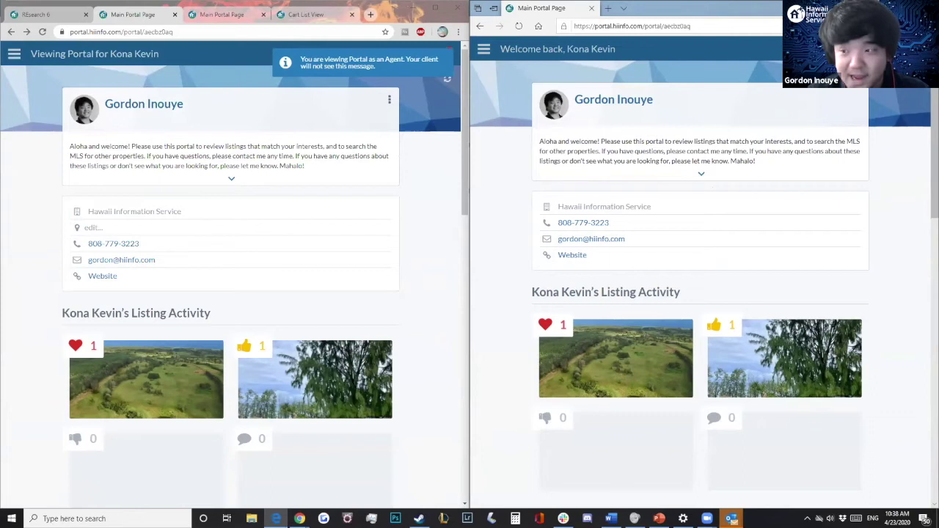
pyautogui.click(772, 49)
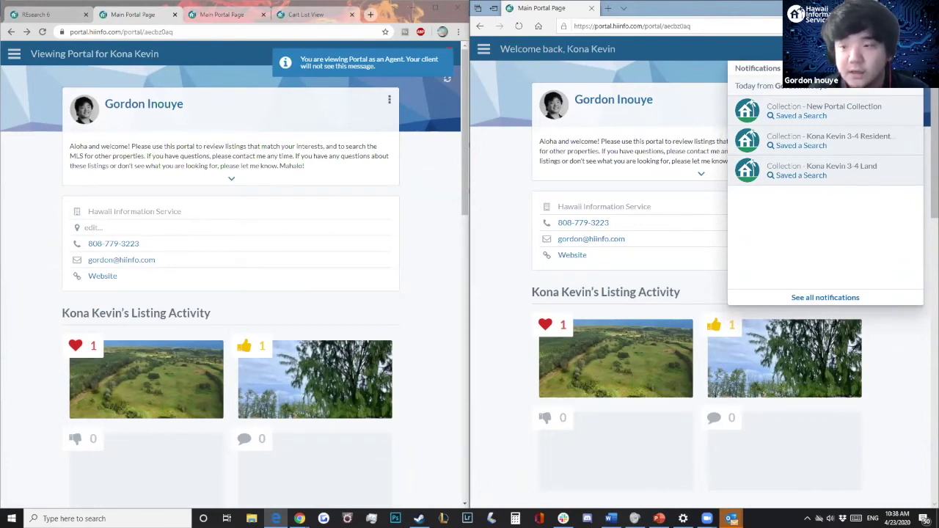
pyautogui.click(665, 109)
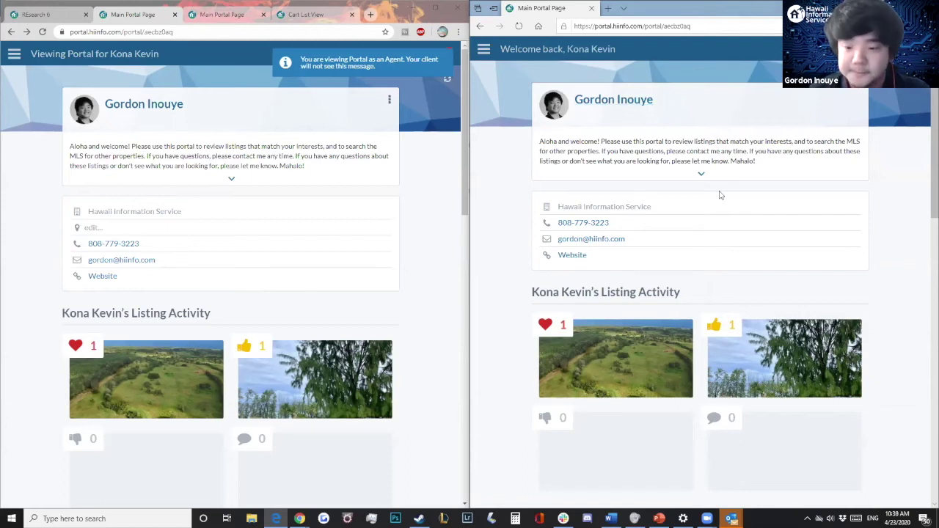
# Step: Open the first of New Portal Collection's 5 listings, the $2,400,000 Pakalana St property
pyautogui.scroll(-4, 725, 202)
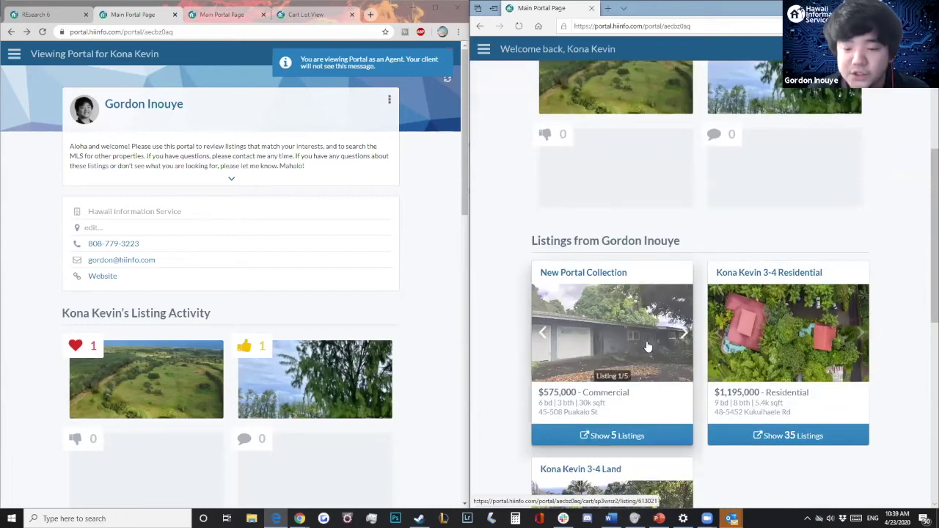
pyautogui.scroll(-2, 631, 215)
pyautogui.click(638, 294)
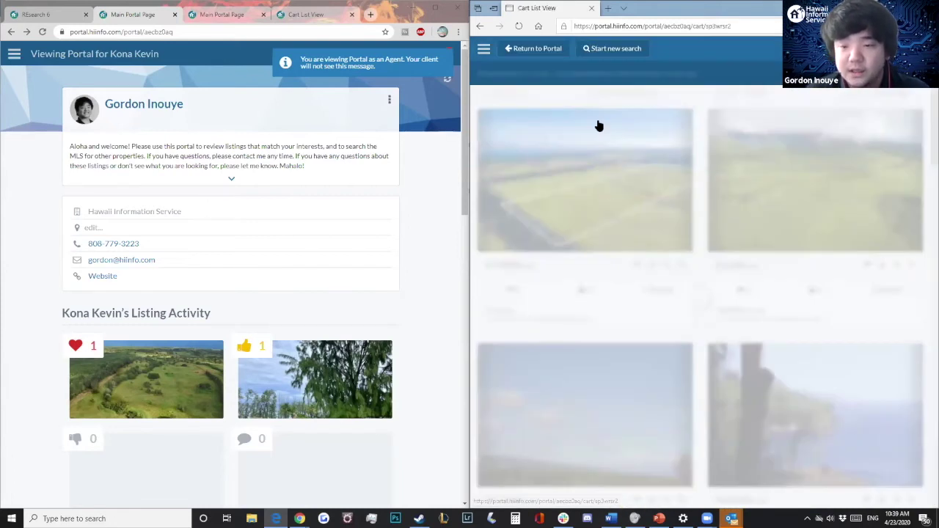
pyautogui.scroll(-2, 591, 216)
pyautogui.scroll(2, 639, 216)
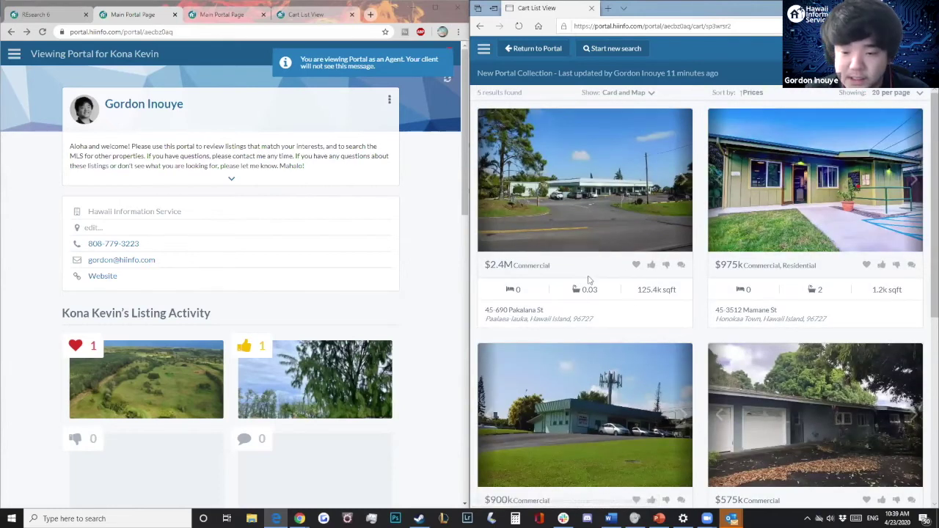
pyautogui.click(606, 217)
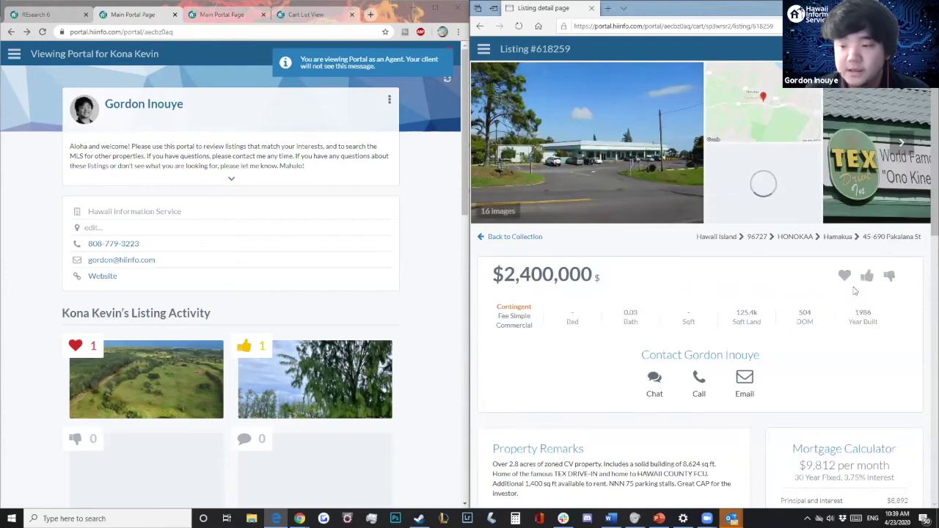
pyautogui.scroll(-2, 802, 271)
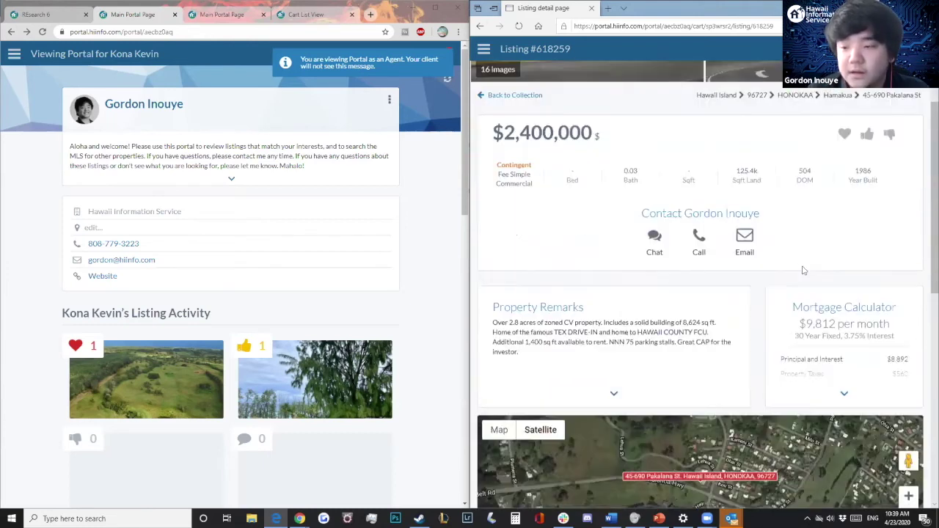
pyautogui.scroll(1, 803, 270)
pyautogui.click(845, 205)
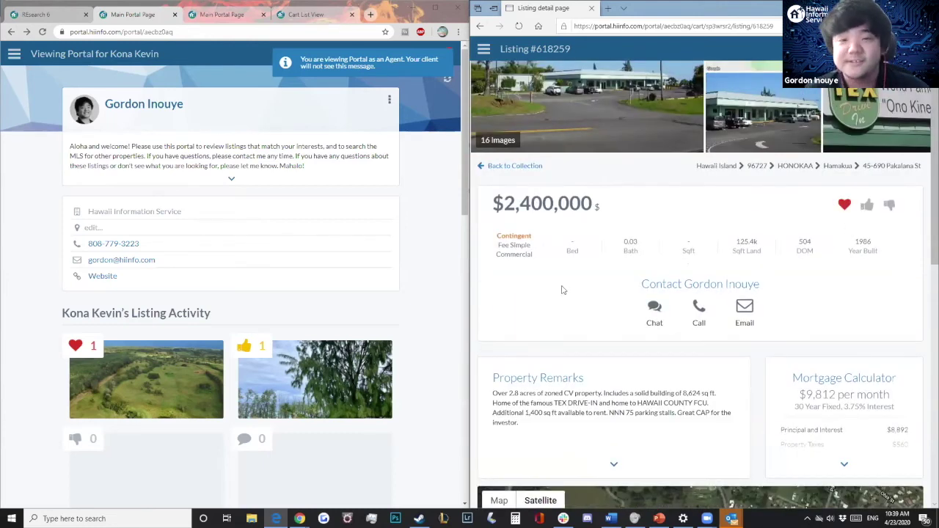
pyautogui.scroll(1, 607, 158)
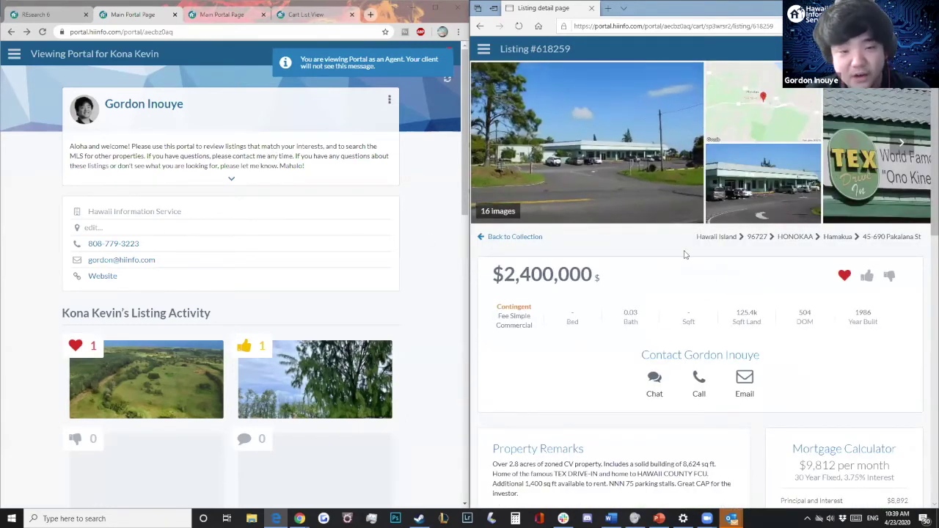
pyautogui.click(48, 34)
pyautogui.scroll(-1, 155, 256)
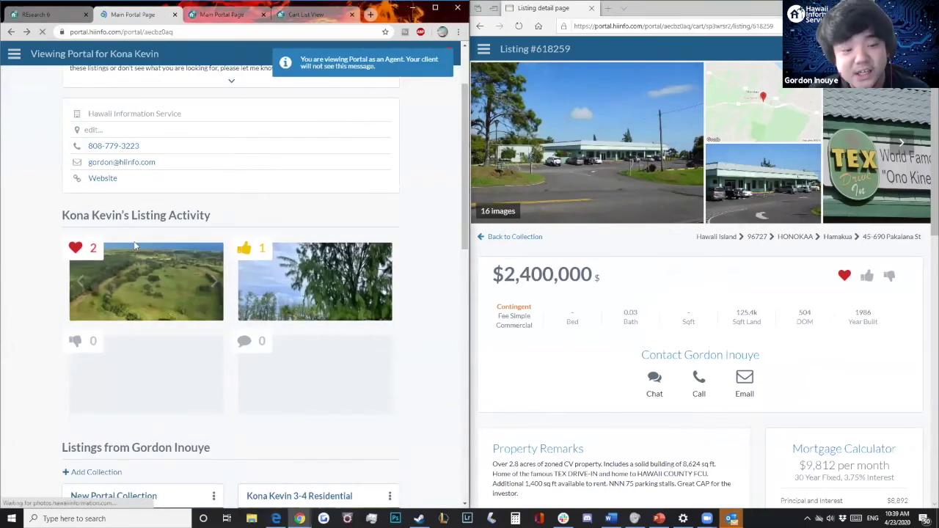
pyautogui.moveTo(129, 263)
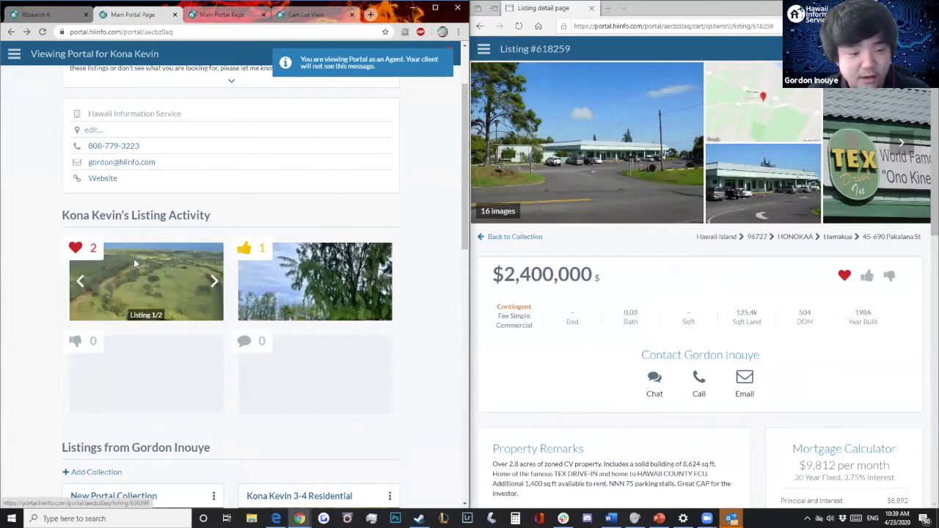
pyautogui.click(135, 264)
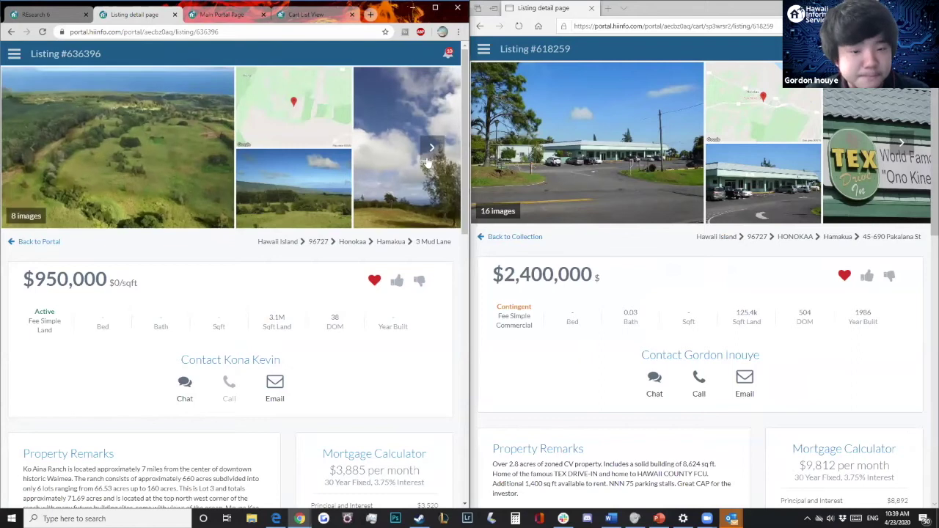
# Step: Open liked listing #618259 in the agent view, check notifications, and return the client to the collection
pyautogui.click(11, 32)
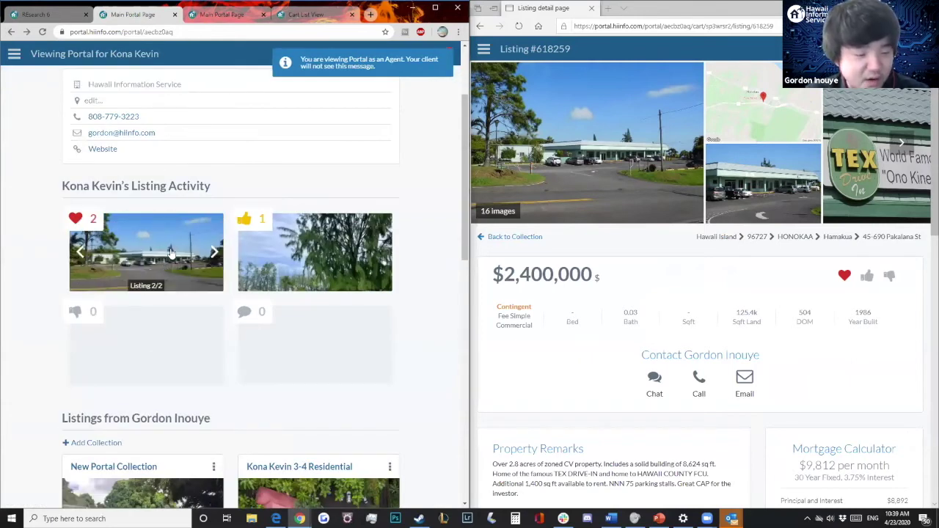
pyautogui.click(193, 283)
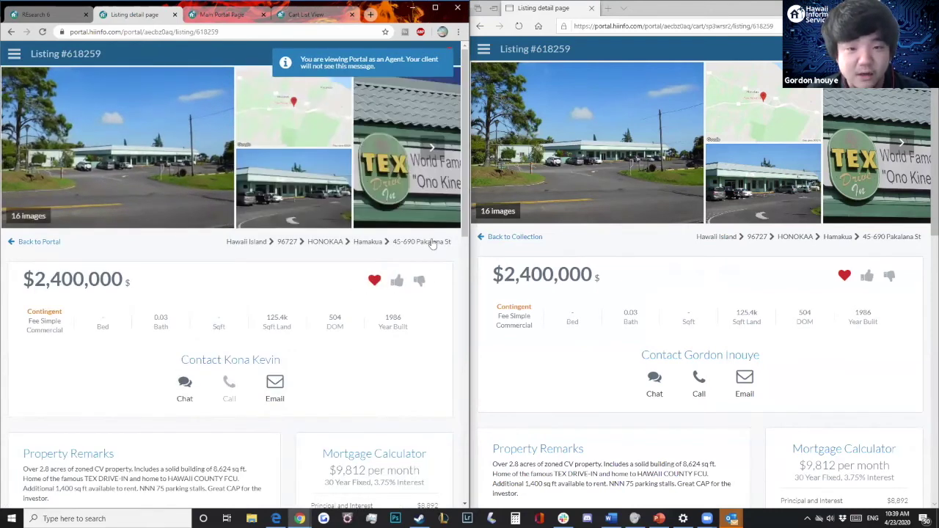
pyautogui.click(448, 54)
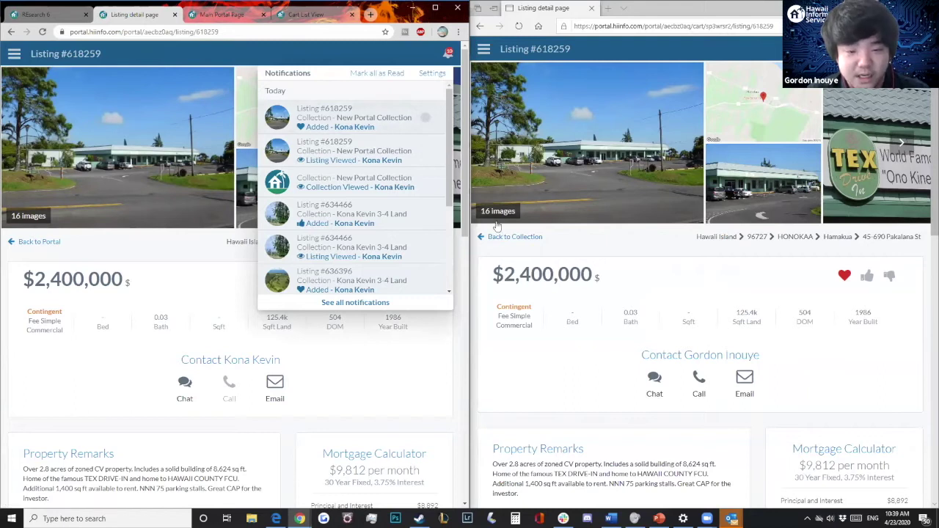
pyautogui.click(609, 248)
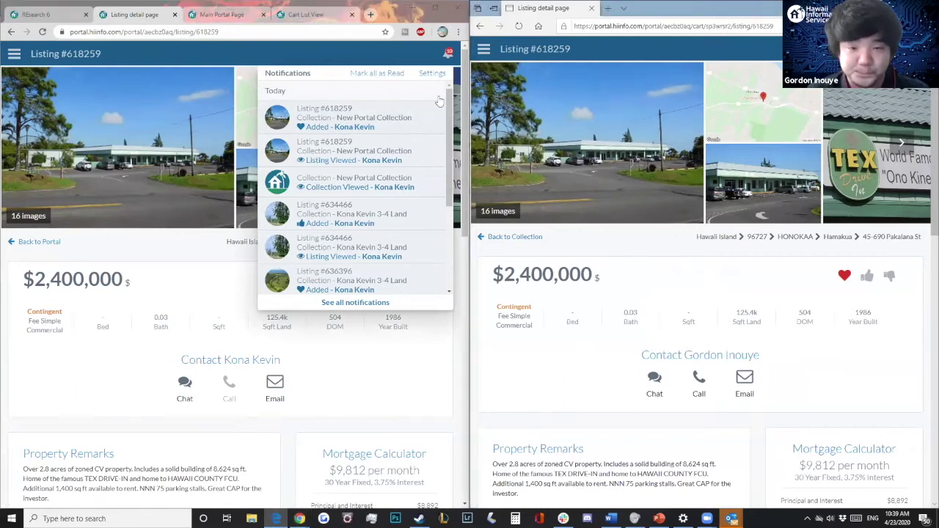
pyautogui.click(444, 56)
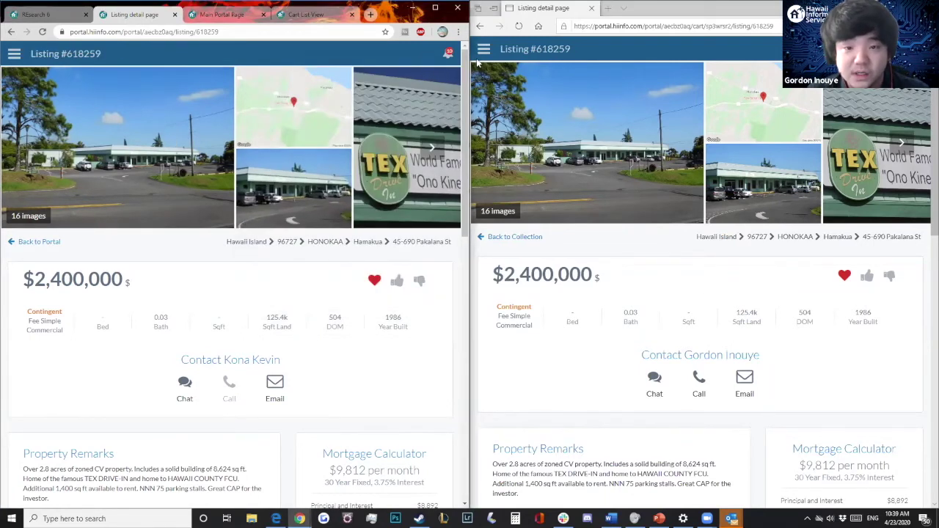
pyautogui.hotkey('alt', 'Left')
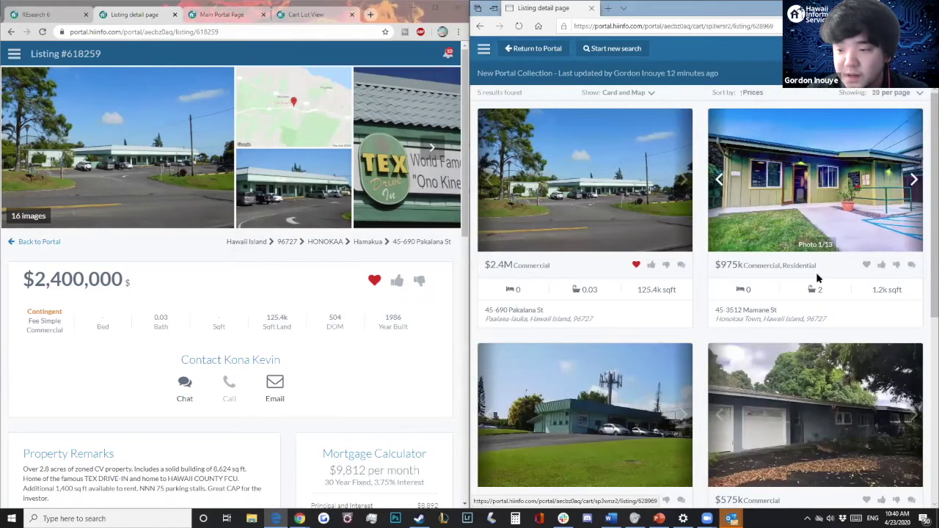
# Step: Thumbs-up listing #628969 and send the agent a chat message asking to discuss it
pyautogui.click(793, 281)
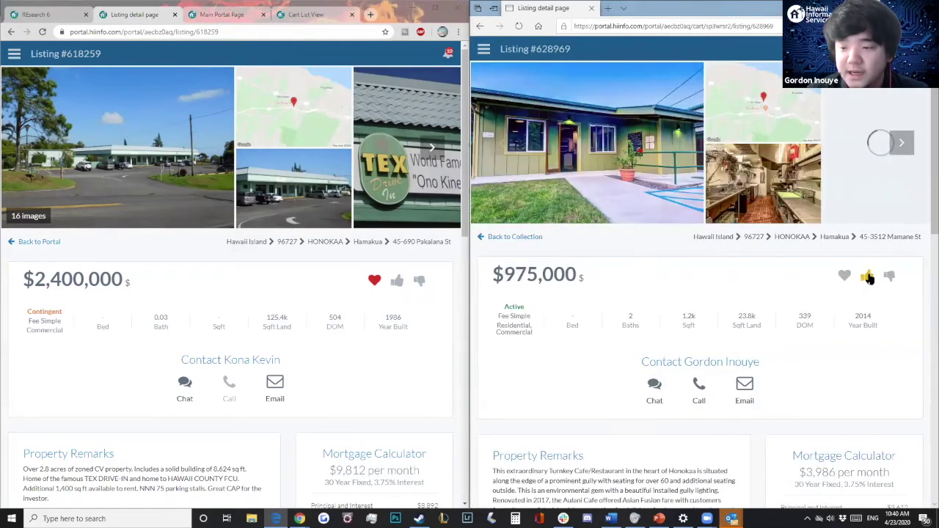
pyautogui.click(868, 277)
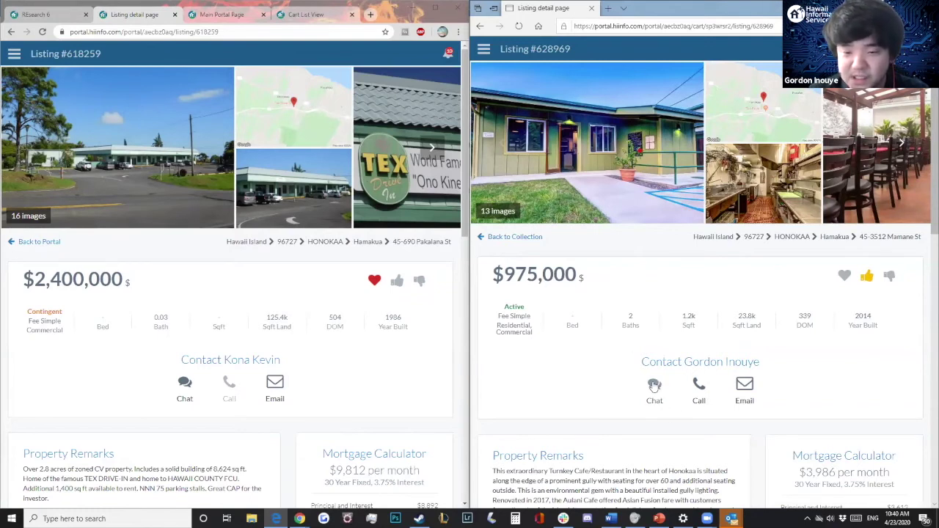
pyautogui.click(655, 391)
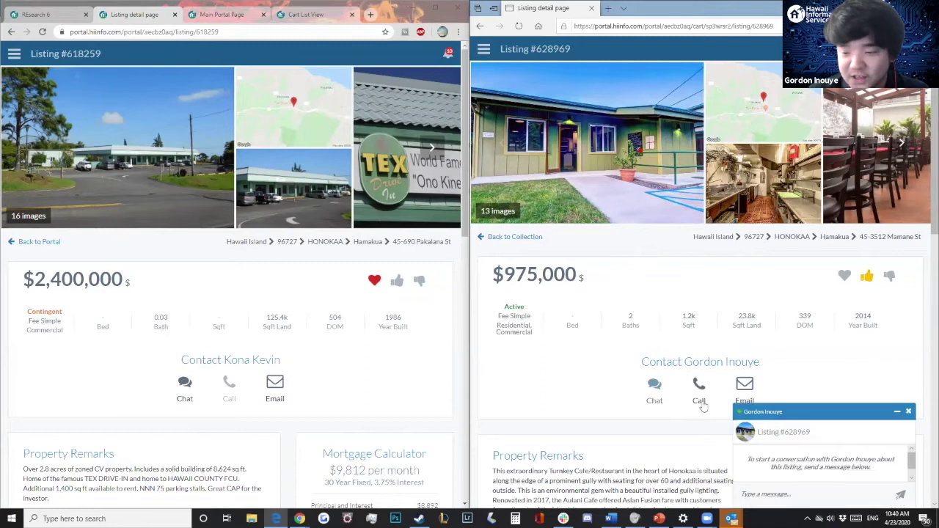
pyautogui.click(800, 497)
pyautogui.write('H')
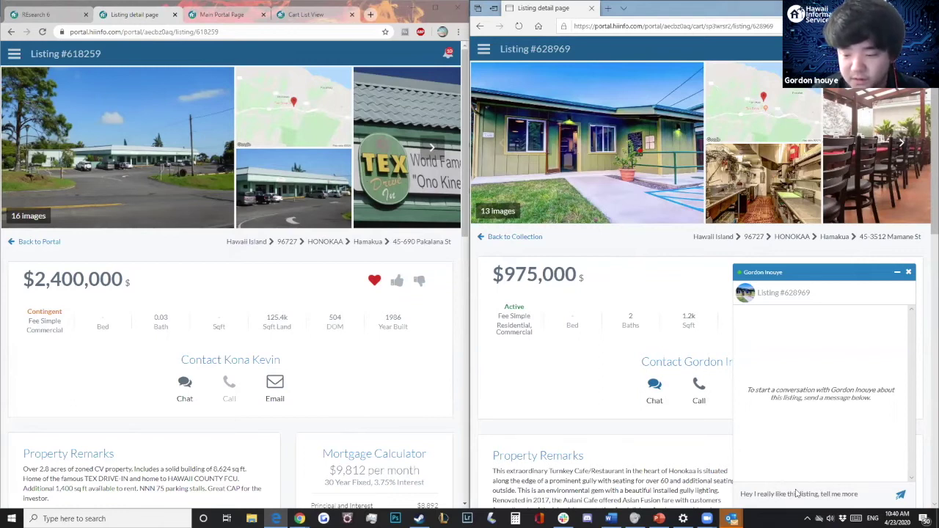
pyautogui.write('discuss')
pyautogui.press('Return')
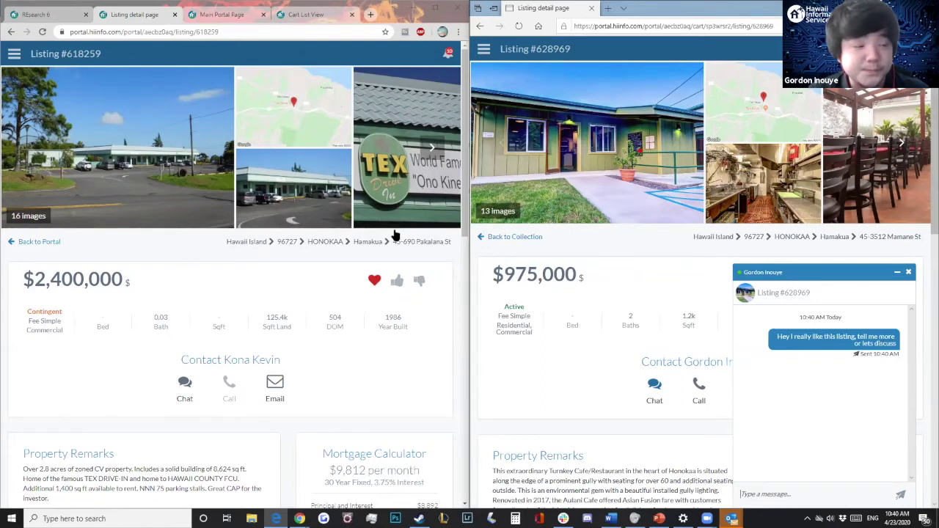
pyautogui.hotkey('alt', 'Left')
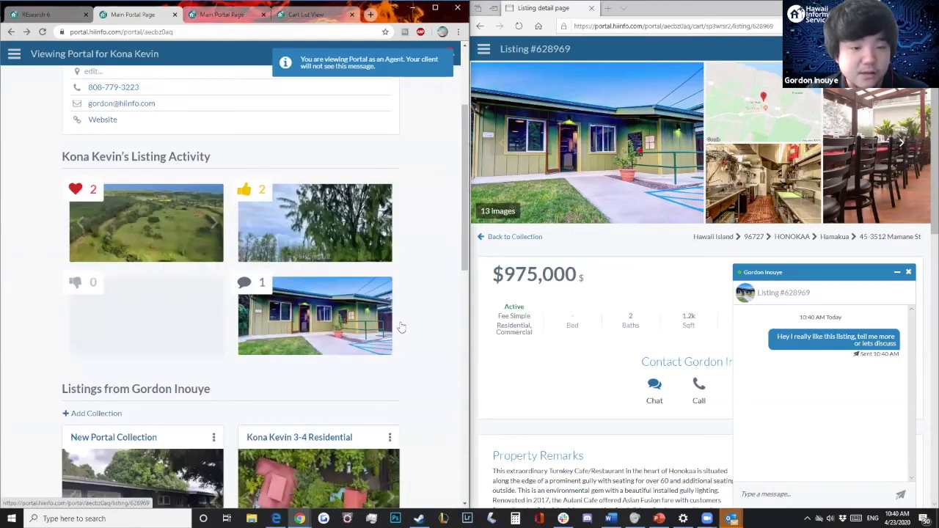
# Step: Open the client's new chat notification and reply that you're glad they found a listing and should talk
pyautogui.click(449, 71)
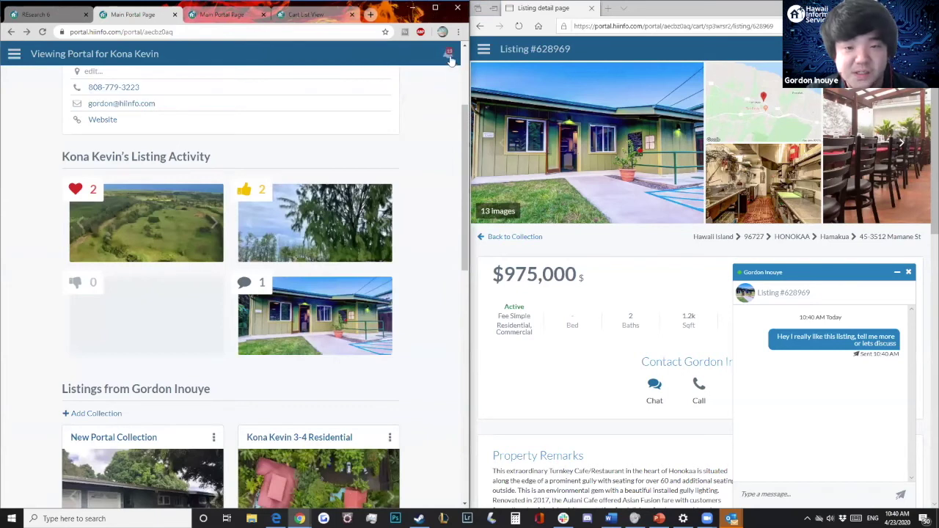
pyautogui.click(447, 56)
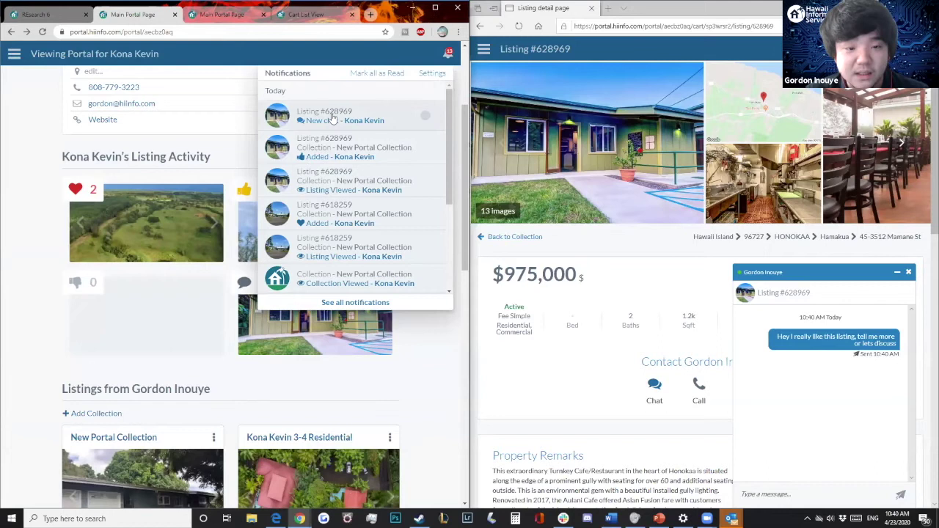
pyautogui.click(341, 122)
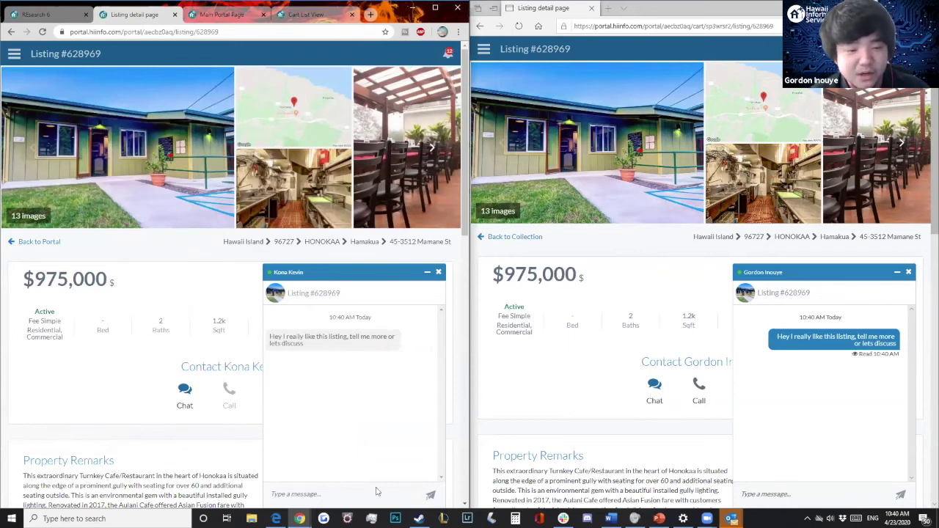
pyautogui.write('Alrig')
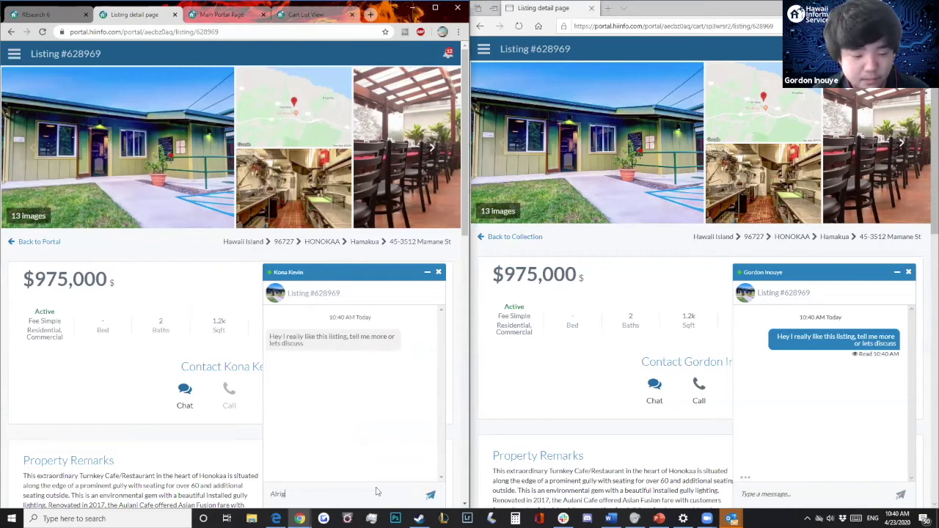
pyautogui.write("ht! I'm glad")
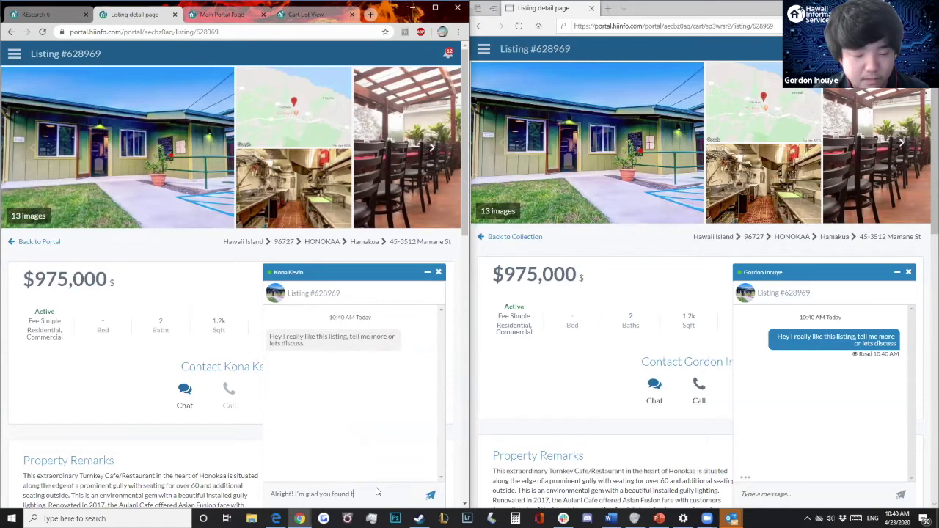
pyautogui.write(' you found a listing you')
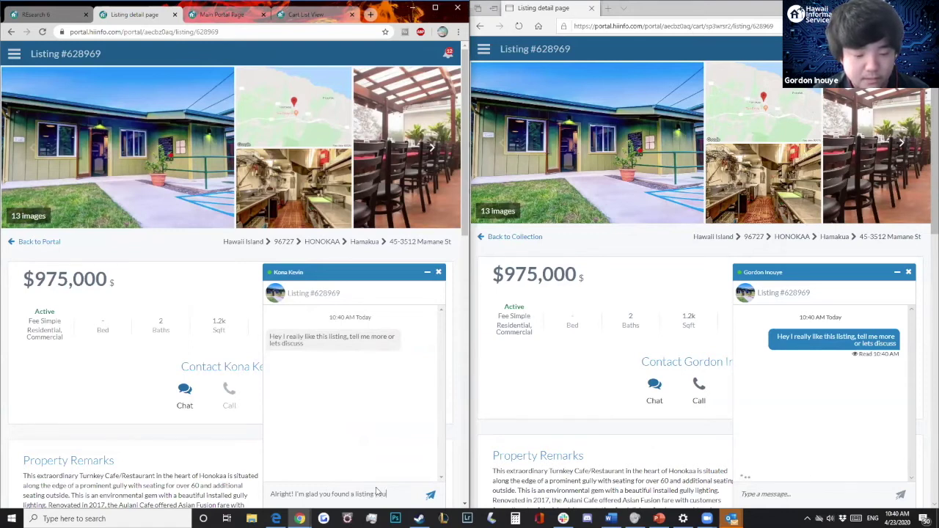
pyautogui.write('re interesst')
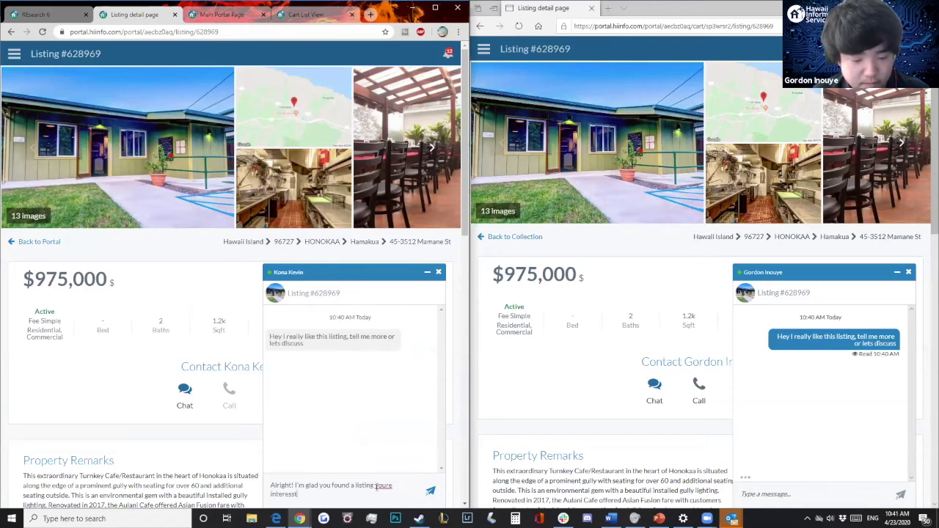
pyautogui.press('BackSpace')
pyautogui.press('BackSpace')
pyautogui.write('ted in. Lets')
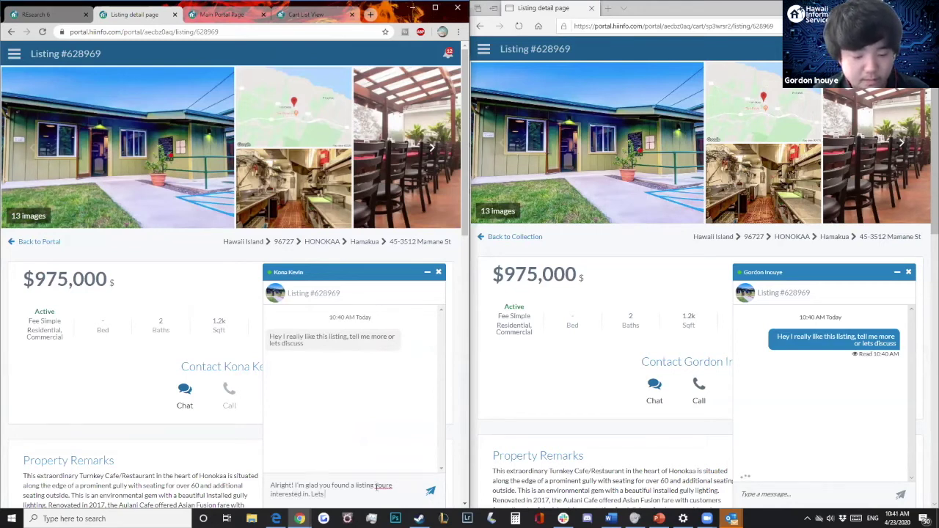
pyautogui.write(' talkpt')
pyautogui.press('Return')
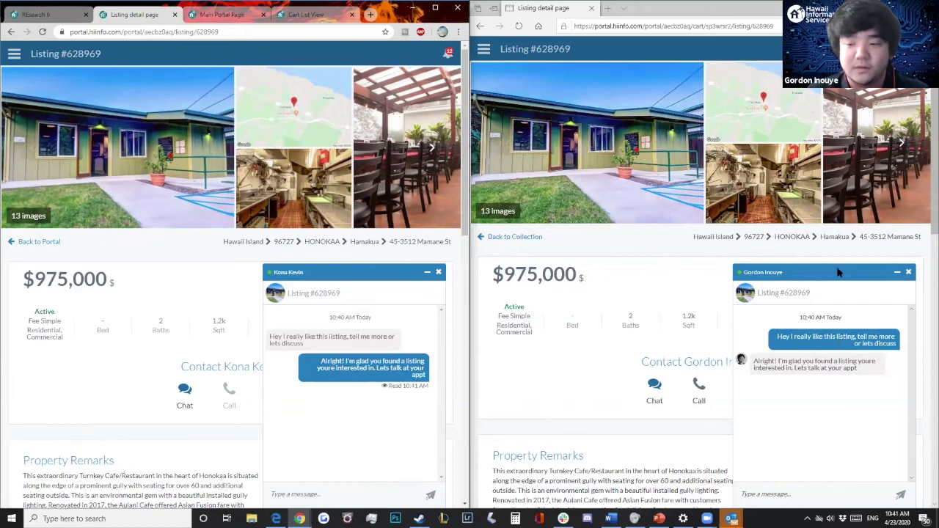
# Step: Minimize both chat panels, return to the client's portal page, and show the second liked listing
pyautogui.click(691, 264)
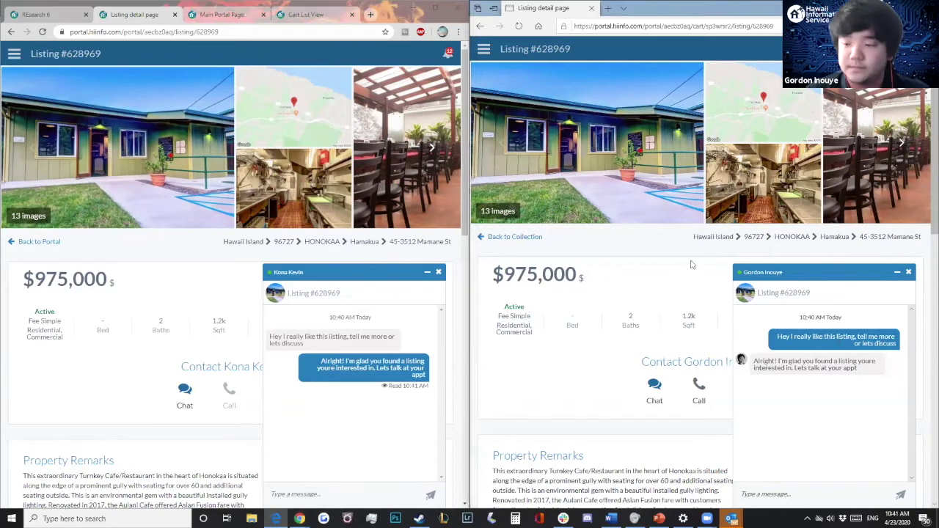
pyautogui.click(898, 275)
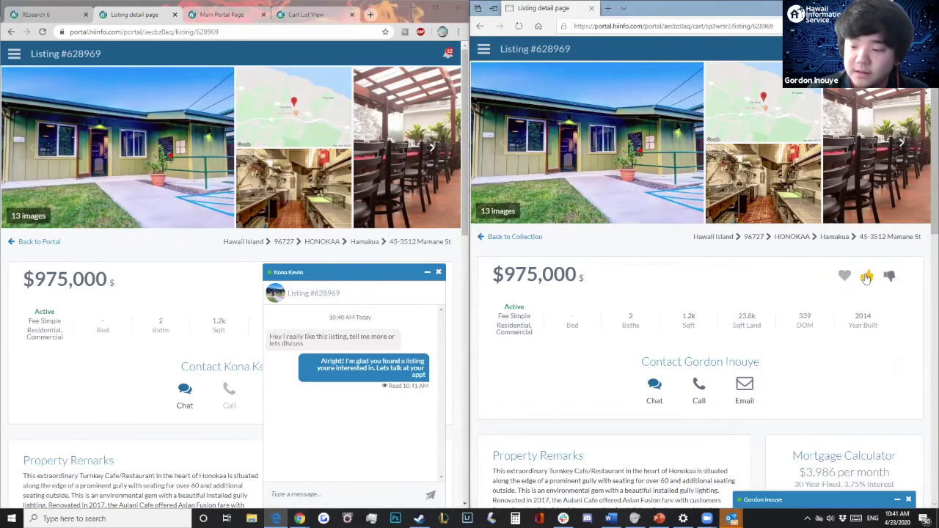
pyautogui.click(428, 273)
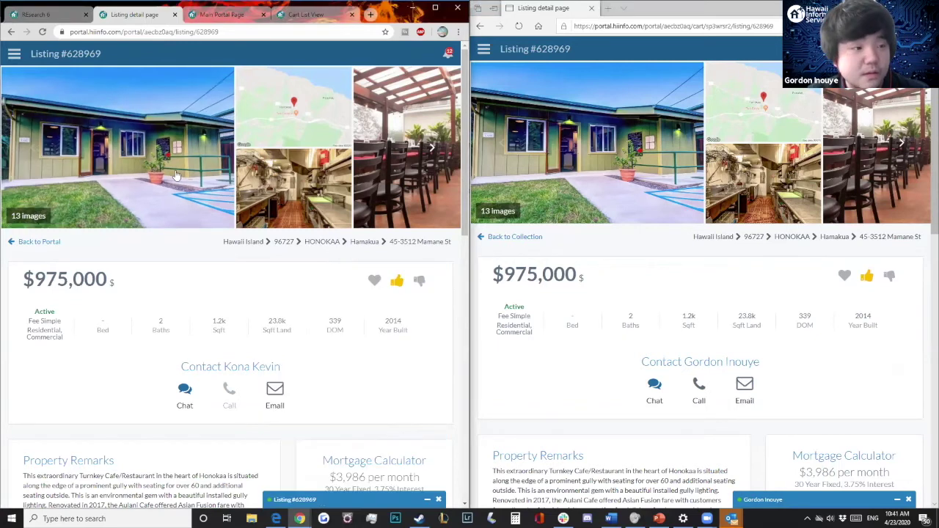
pyautogui.rightClick(11, 32)
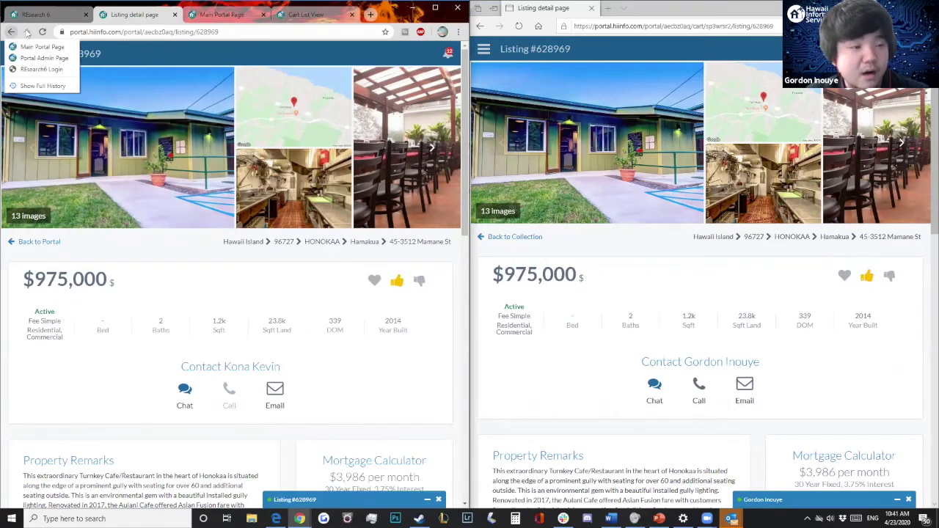
pyautogui.click(91, 26)
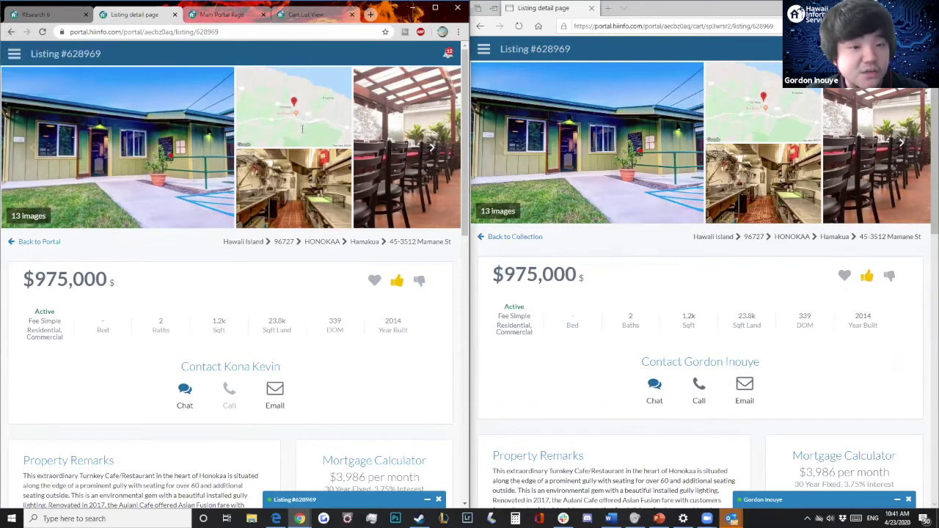
pyautogui.click(11, 32)
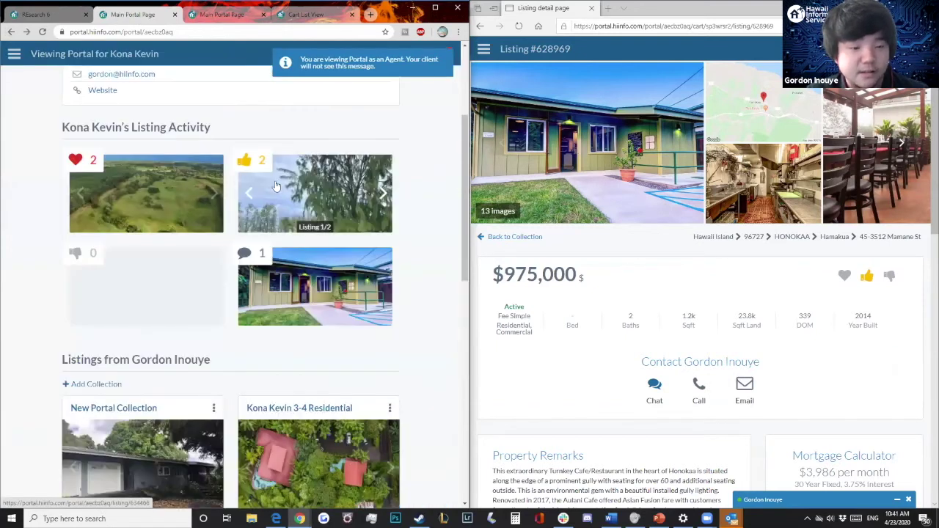
pyautogui.click(383, 195)
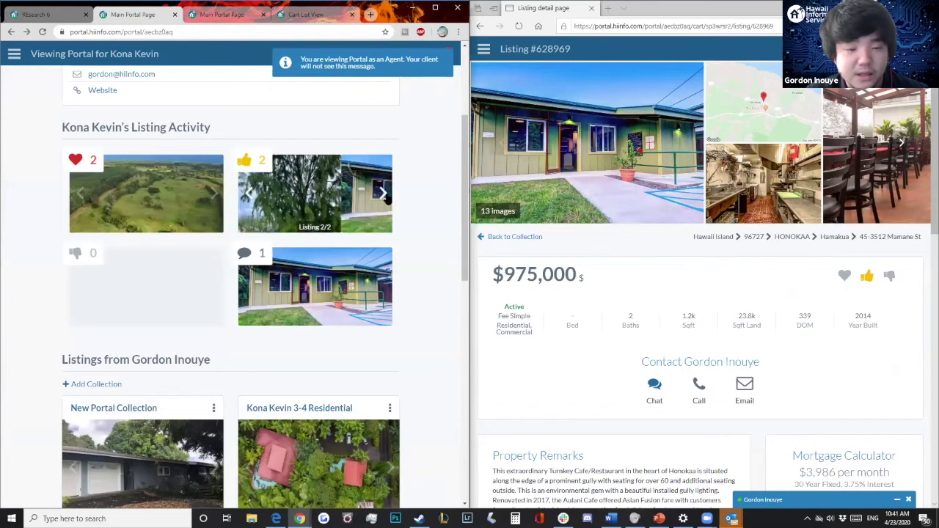
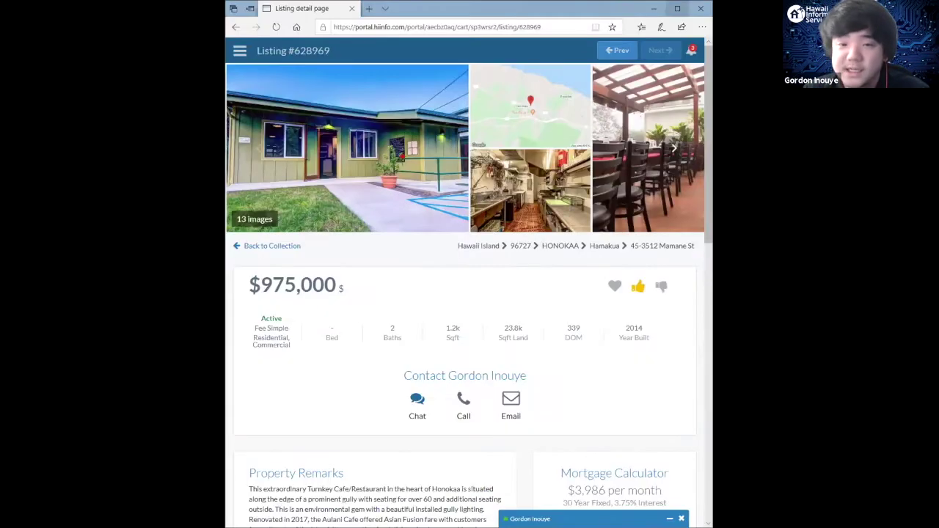
# Step: Maximize the browser and scroll through listing #628969's details and map, returning to the top
pyautogui.press('super+Up')
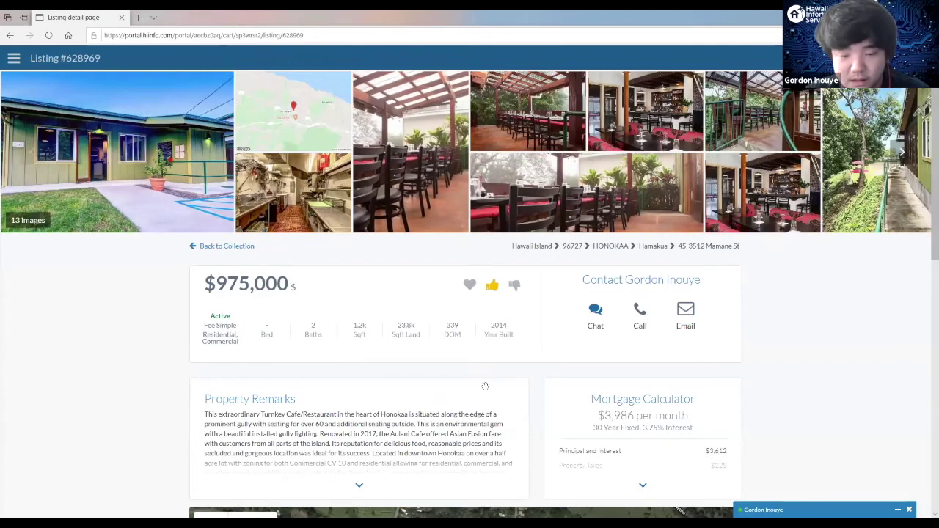
pyautogui.scroll(-3, 486, 391)
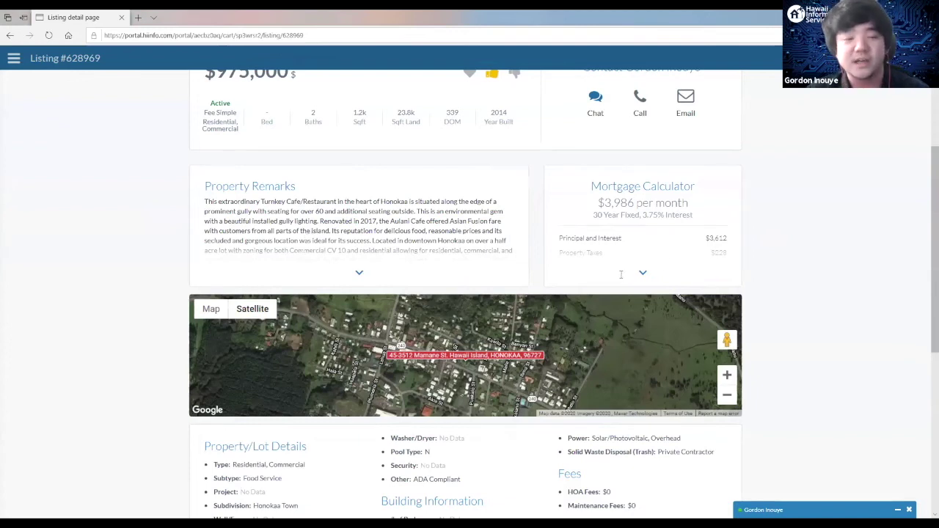
pyautogui.scroll(-2, 622, 274)
pyautogui.scroll(-2, 488, 264)
pyautogui.scroll(2, 551, 191)
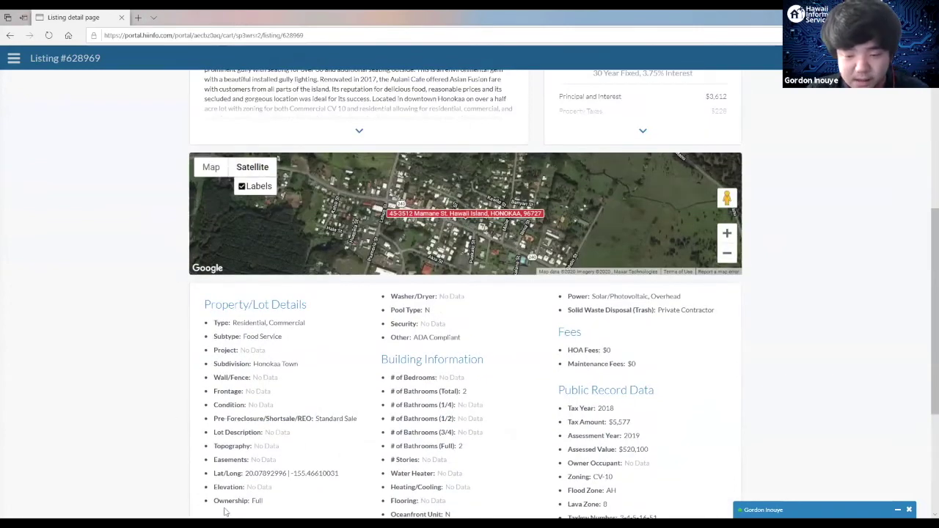
pyautogui.scroll(-3, 726, 378)
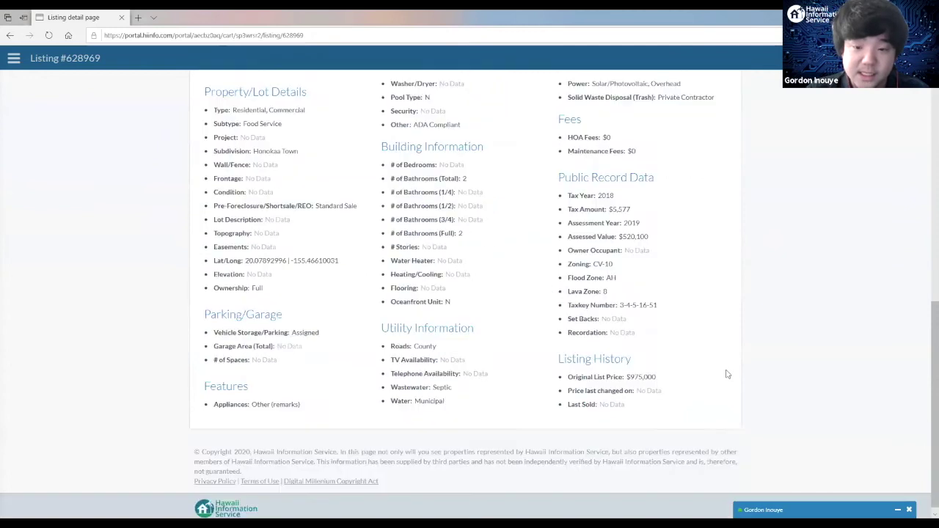
pyautogui.scroll(2, 727, 375)
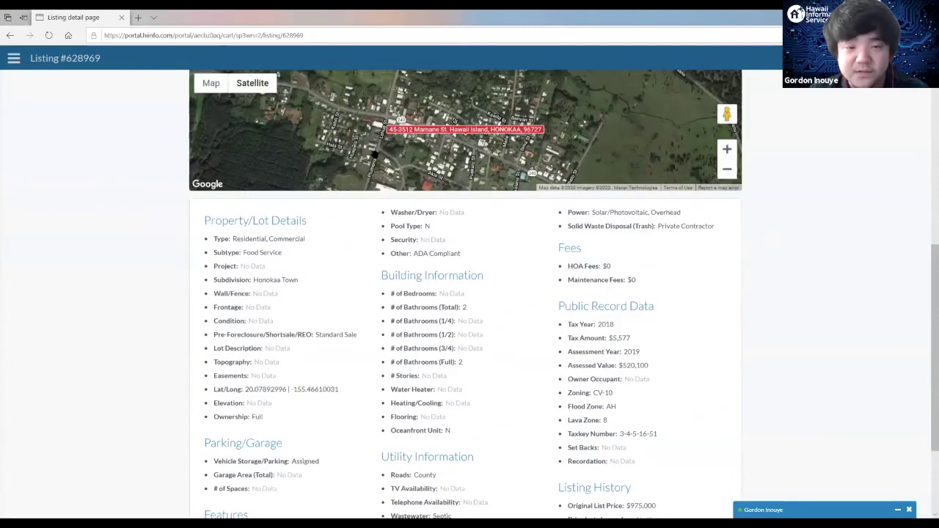
pyautogui.scroll(1, 374, 154)
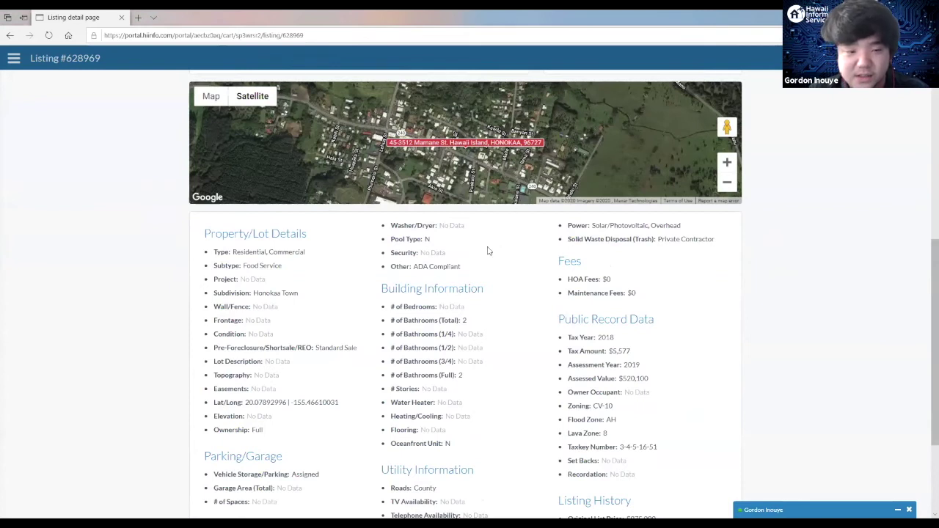
pyautogui.scroll(6, 488, 251)
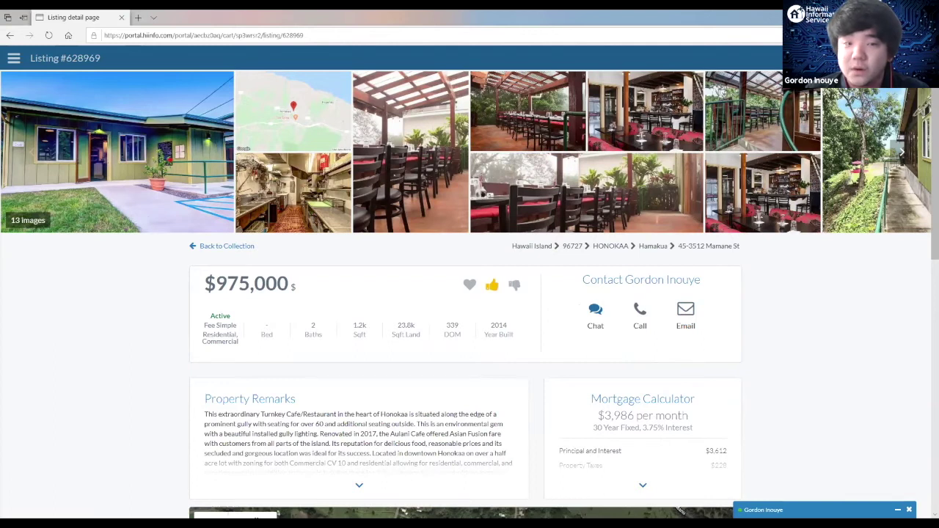
# Step: Browse forward and back through neighboring listings, ending on listing #618259 in Honokaa
pyautogui.click(902, 152)
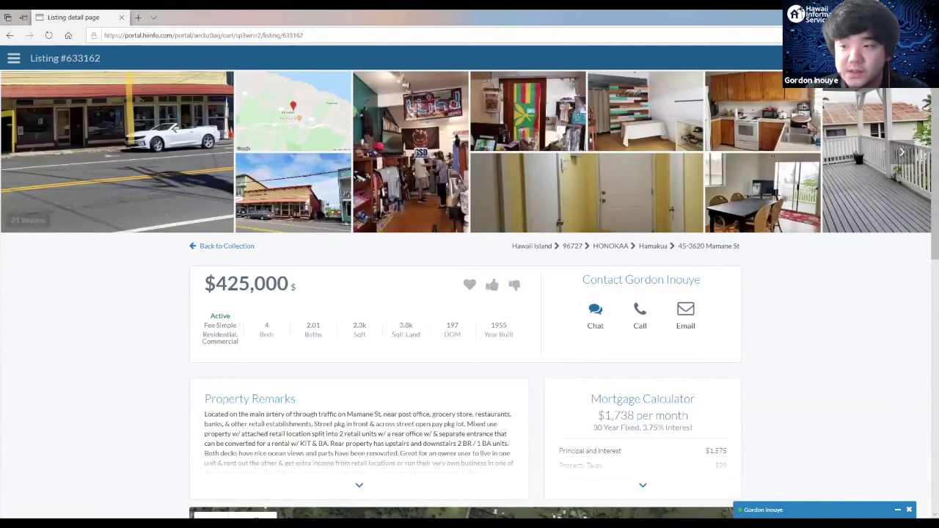
pyautogui.click(902, 152)
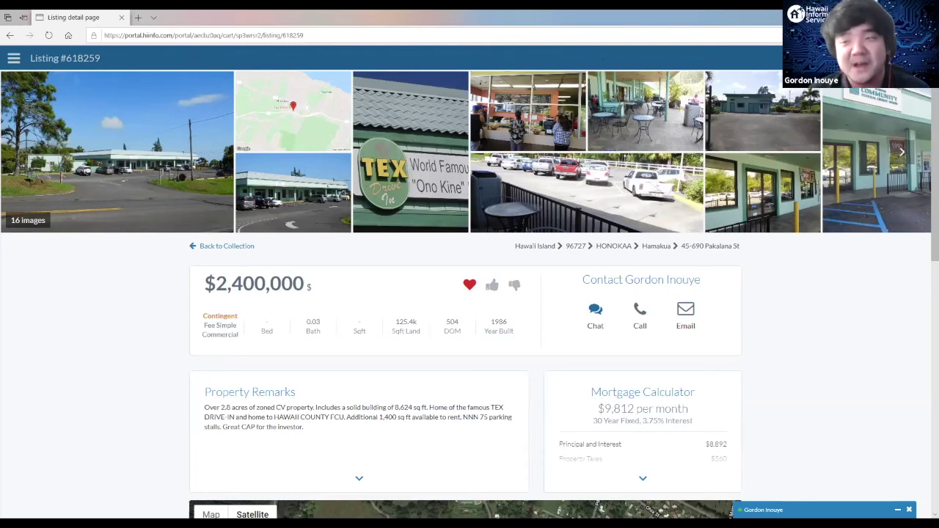
pyautogui.press('Right')
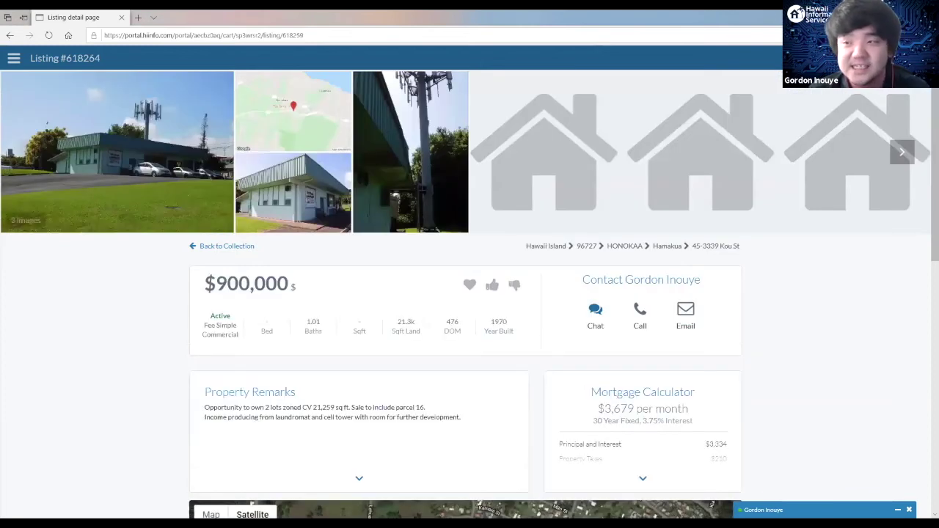
pyautogui.press('Left')
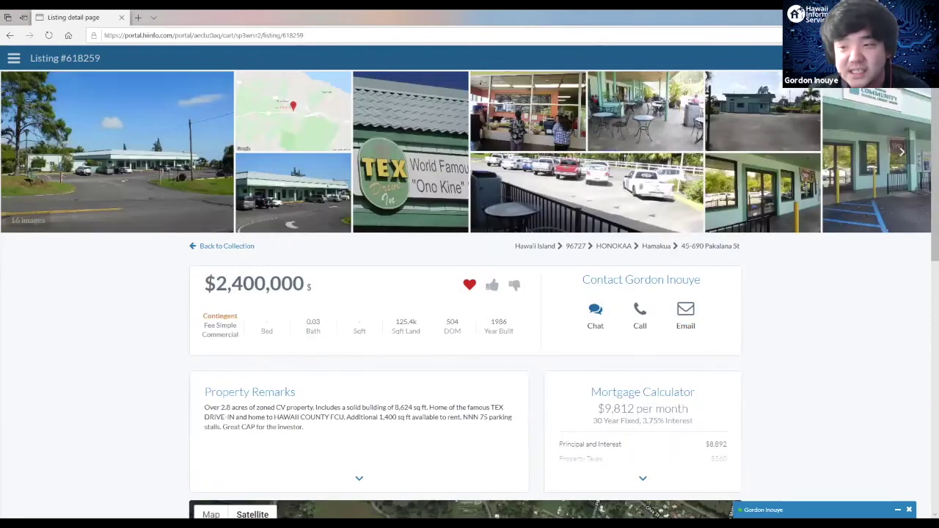
pyautogui.press('Right')
pyautogui.press('Right')
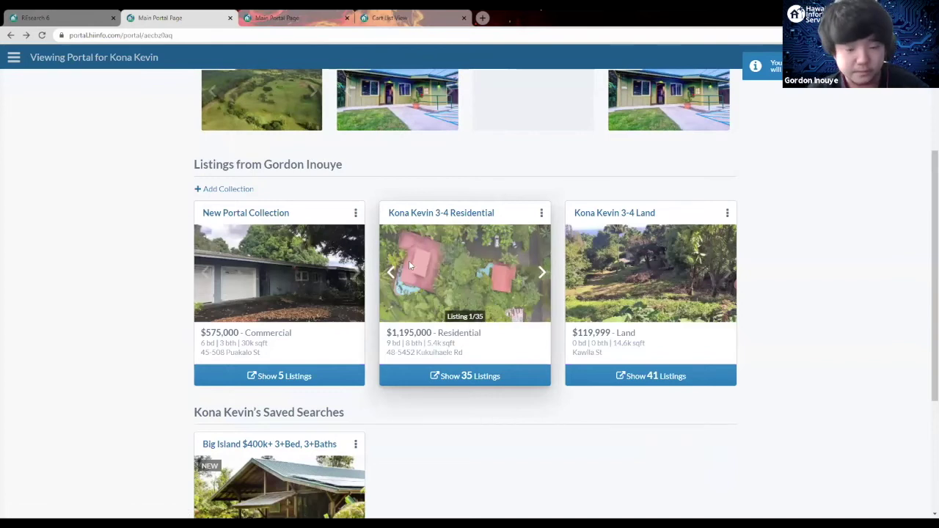
# Step: Scroll to the agent's listing collections and bring up the + Add Collection choices
pyautogui.scroll(-1, 426, 212)
pyautogui.scroll(3, 330, 188)
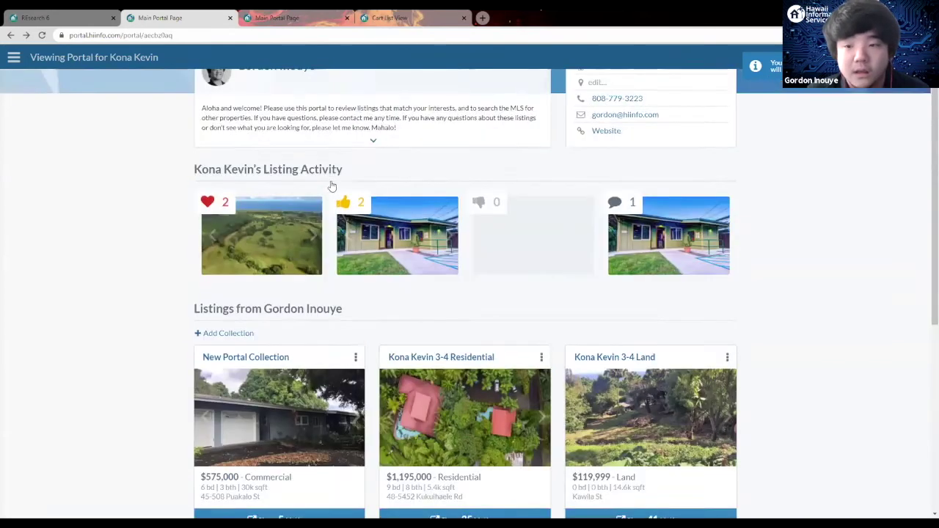
pyautogui.scroll(-1, 321, 223)
pyautogui.scroll(-2, 320, 223)
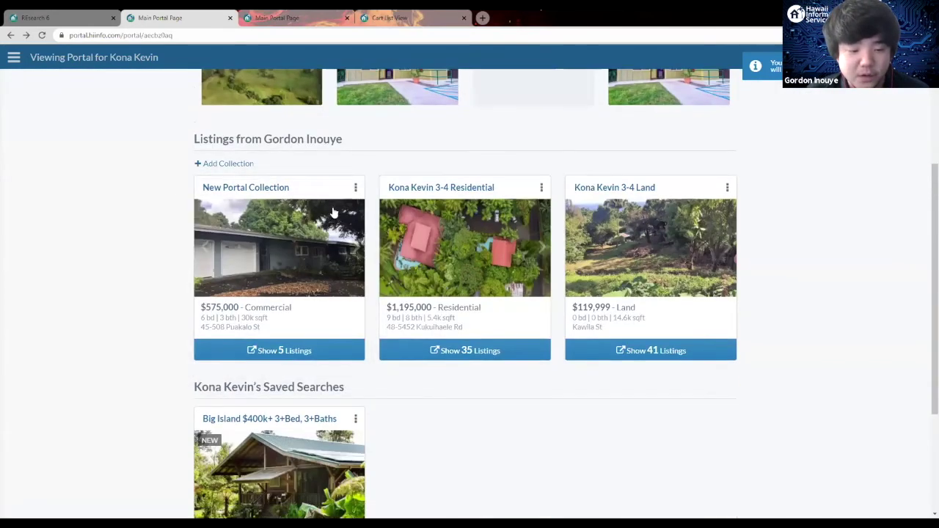
pyautogui.scroll(-2, 330, 213)
pyautogui.scroll(1, 340, 211)
pyautogui.scroll(1, 237, 168)
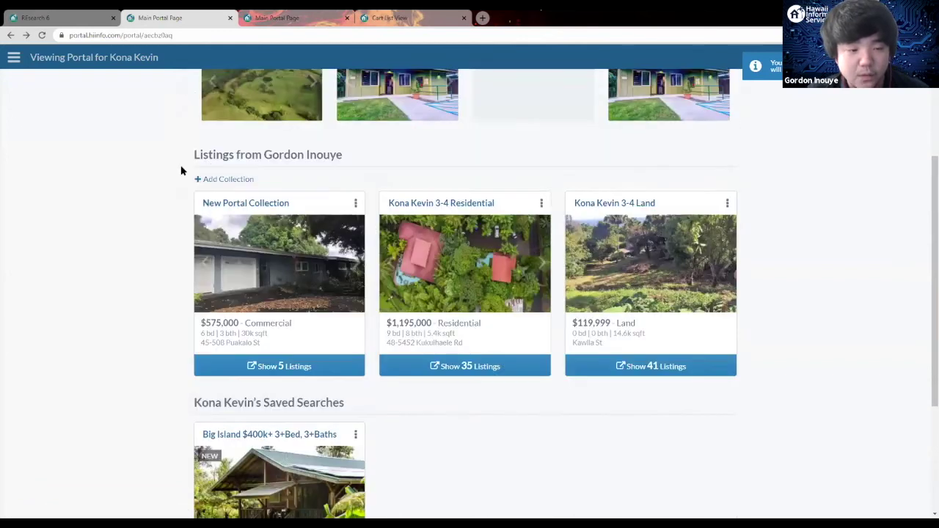
pyautogui.scroll(1, 184, 212)
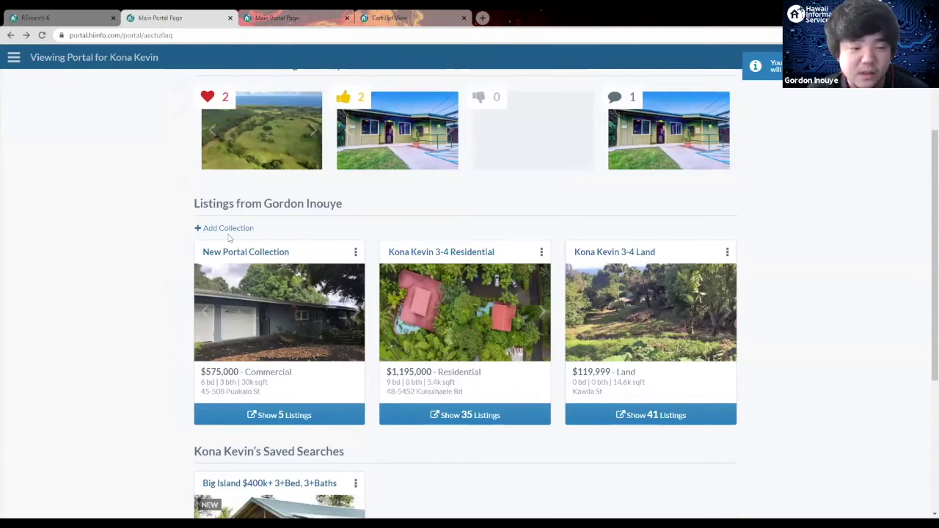
pyautogui.click(251, 230)
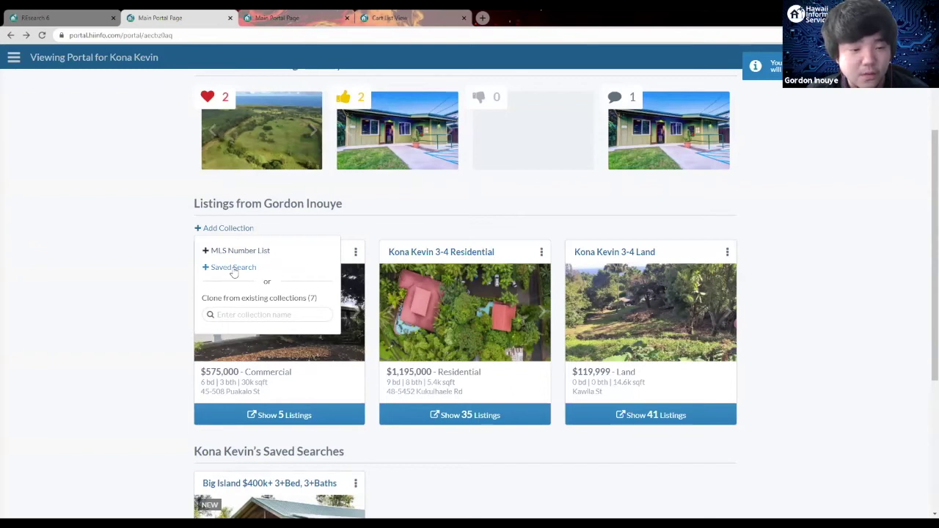
# Step: Choose Saved Search as the source for the new collection
pyautogui.click(232, 269)
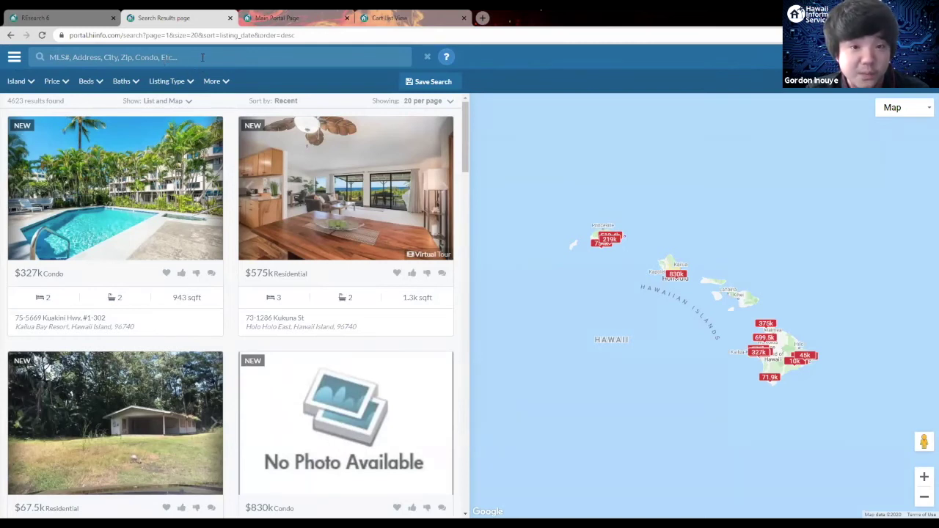
# Step: Preview the island, price, bedroom, bathroom and listing type filter choices
pyautogui.click(18, 82)
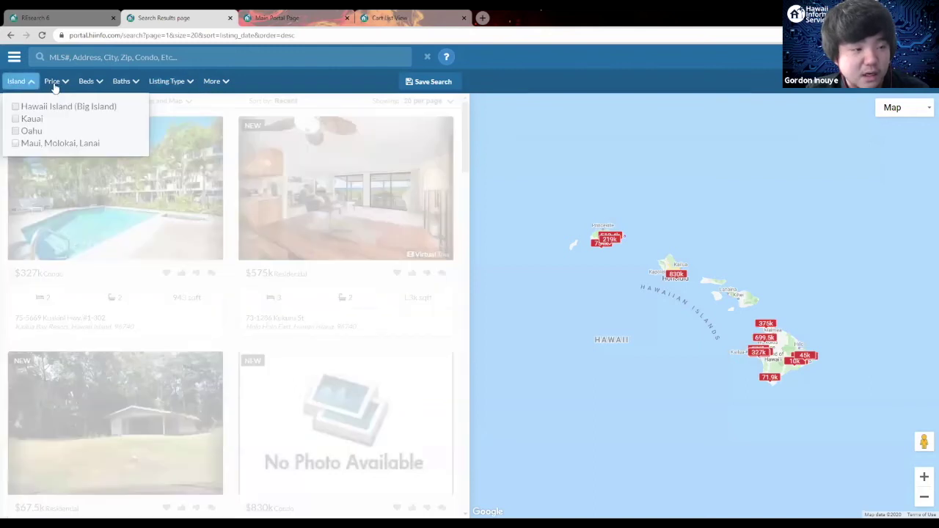
pyautogui.click(63, 83)
pyautogui.click(91, 82)
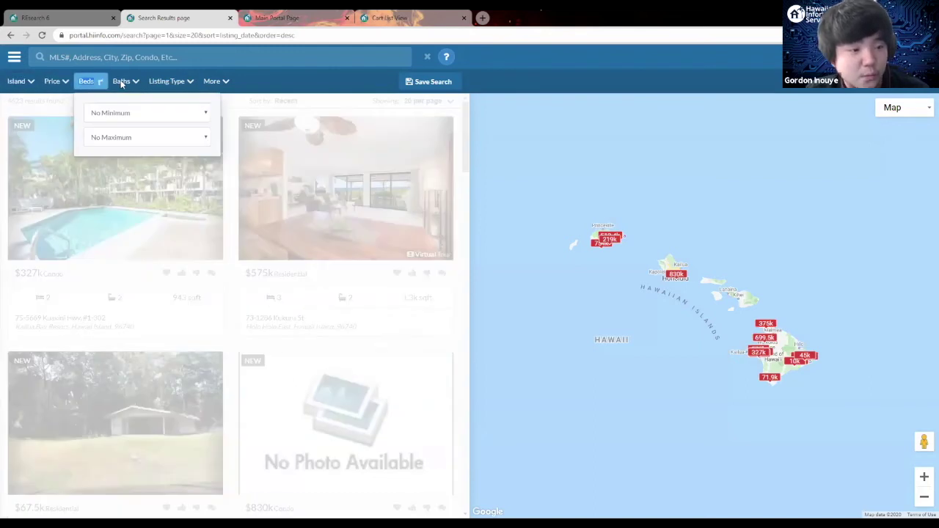
pyautogui.click(123, 82)
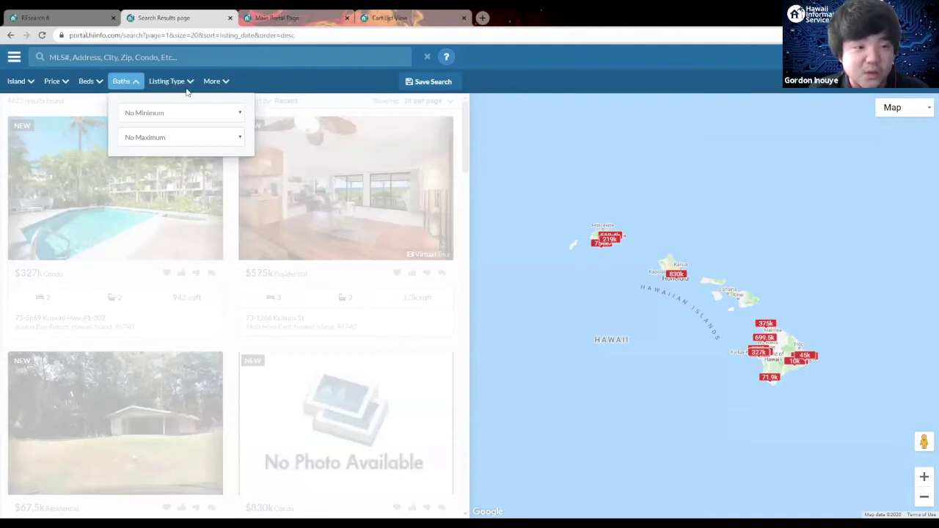
pyautogui.click(169, 82)
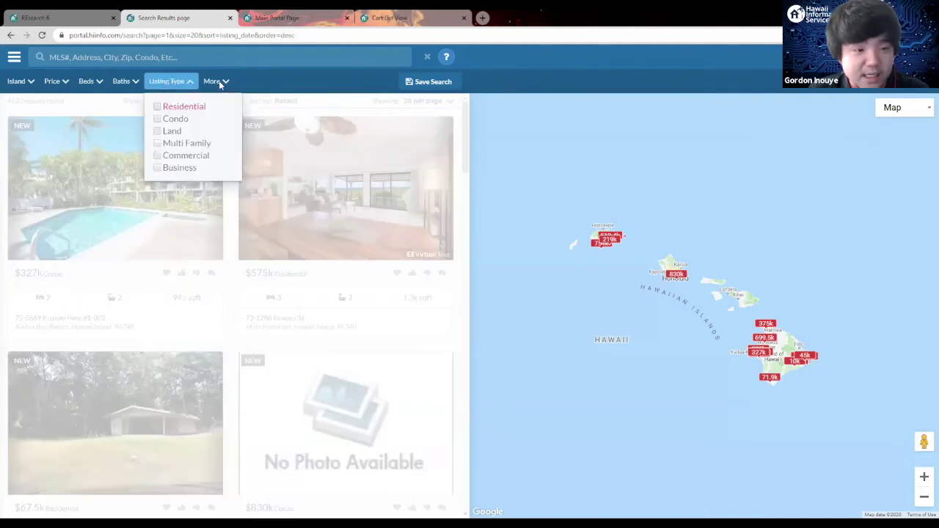
pyautogui.click(219, 82)
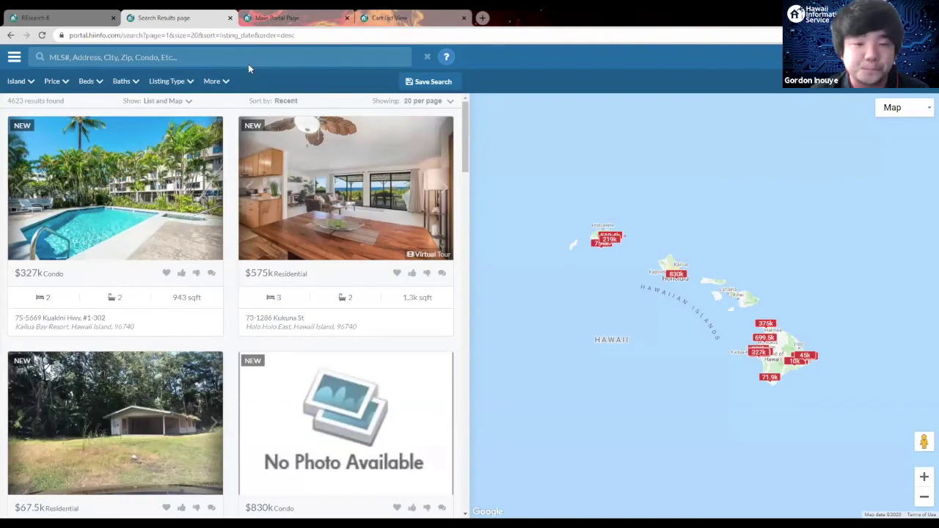
# Step: Filter results to Hawaii Island with a $500,000 minimum price
pyautogui.click(17, 82)
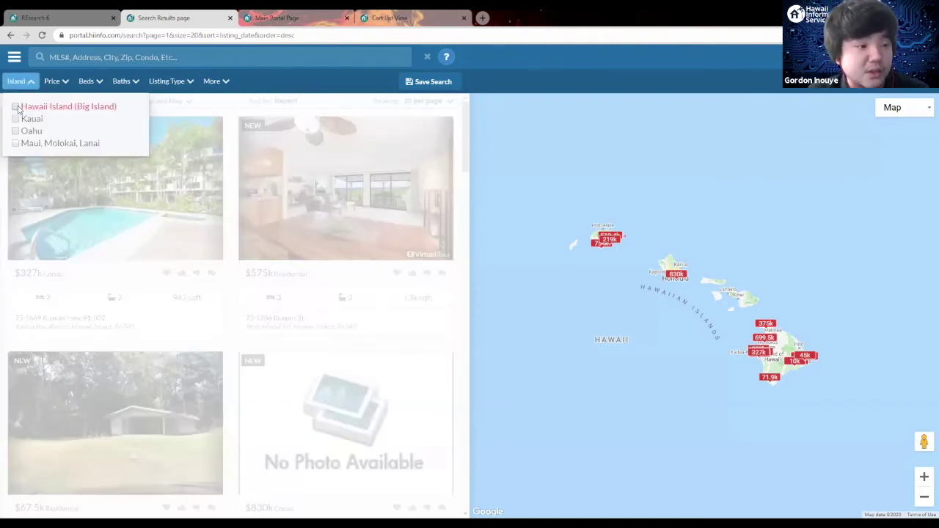
pyautogui.click(37, 107)
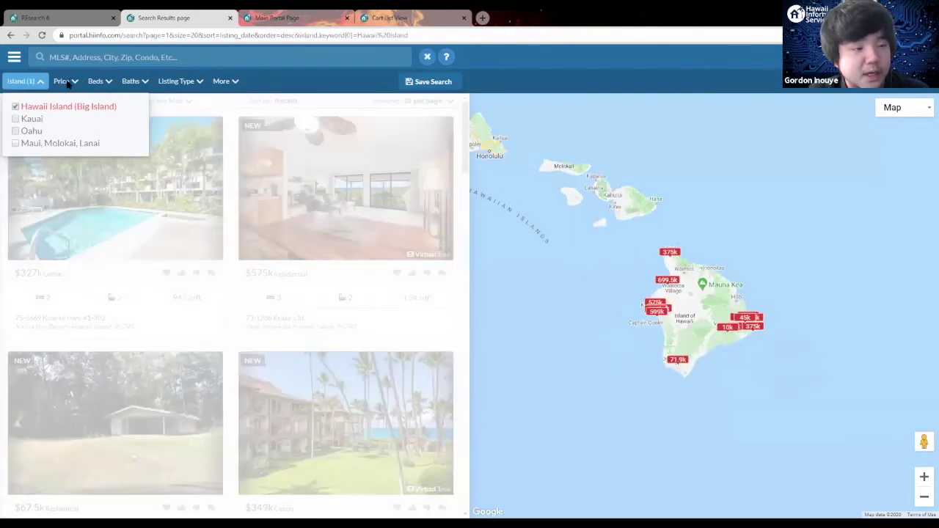
pyautogui.click(65, 81)
pyautogui.click(103, 112)
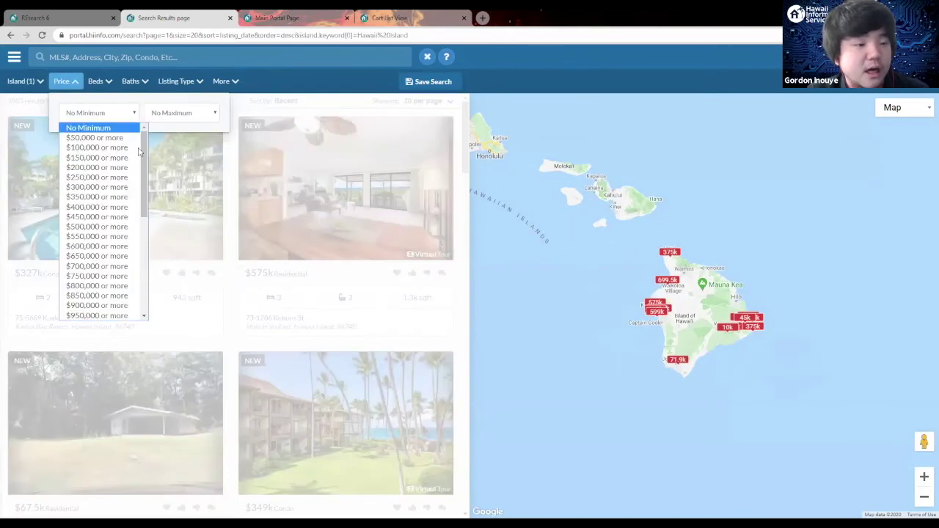
pyautogui.click(97, 227)
# Step: Require at least 3 bedrooms and at least 3 bathrooms
pyautogui.click(96, 82)
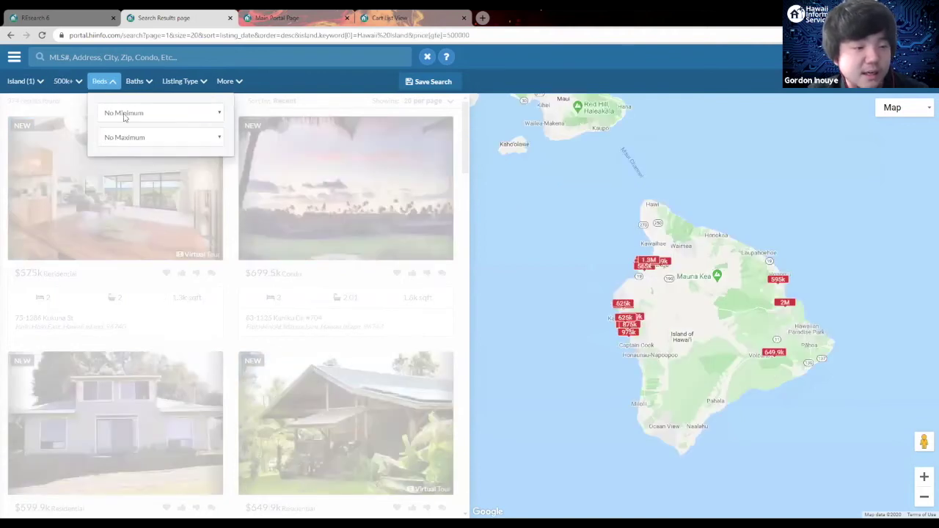
pyautogui.click(162, 113)
pyautogui.click(126, 158)
pyautogui.click(147, 83)
pyautogui.click(168, 115)
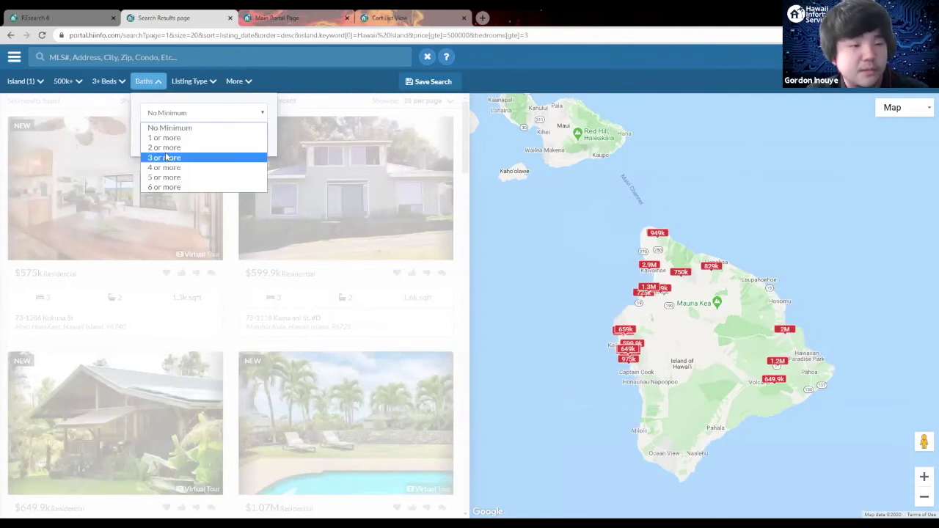
pyautogui.click(164, 158)
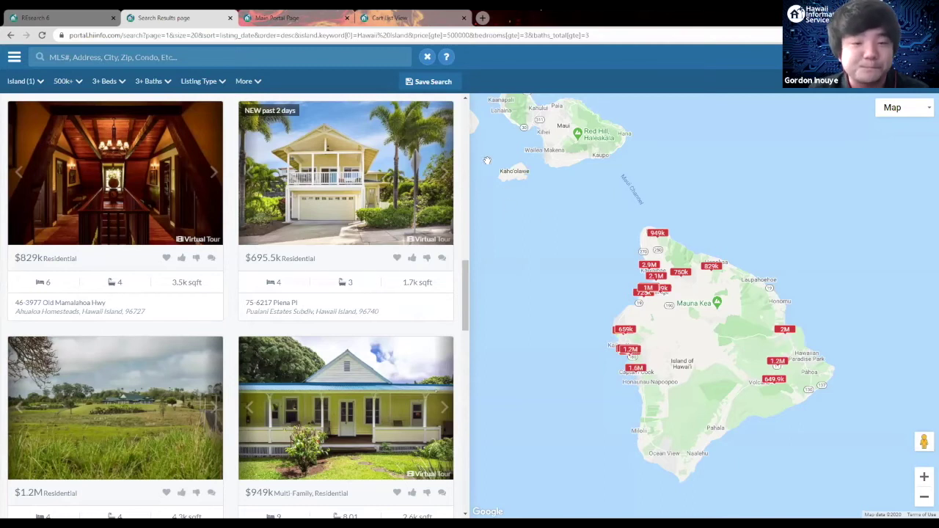
# Step: Bring up the Save Search form for the 362 filtered listings
pyautogui.scroll(10, 411, 163)
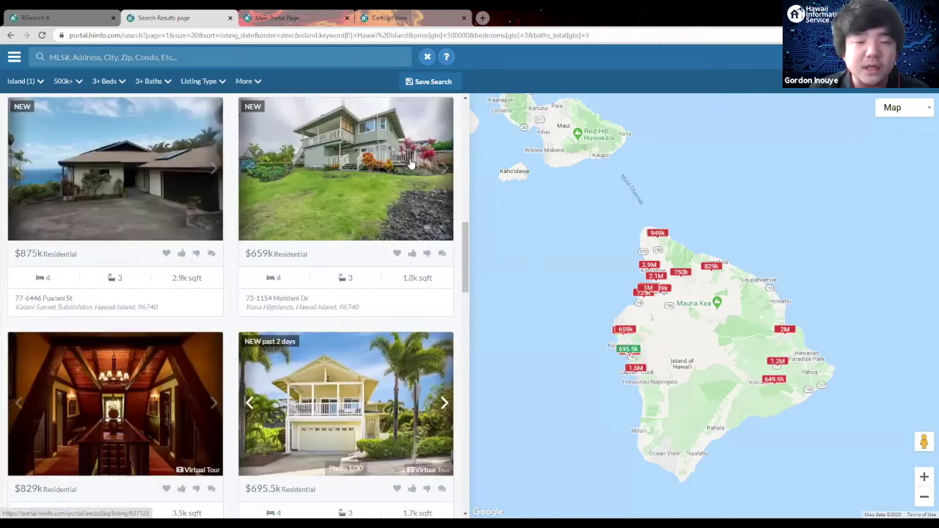
pyautogui.scroll(3, 411, 163)
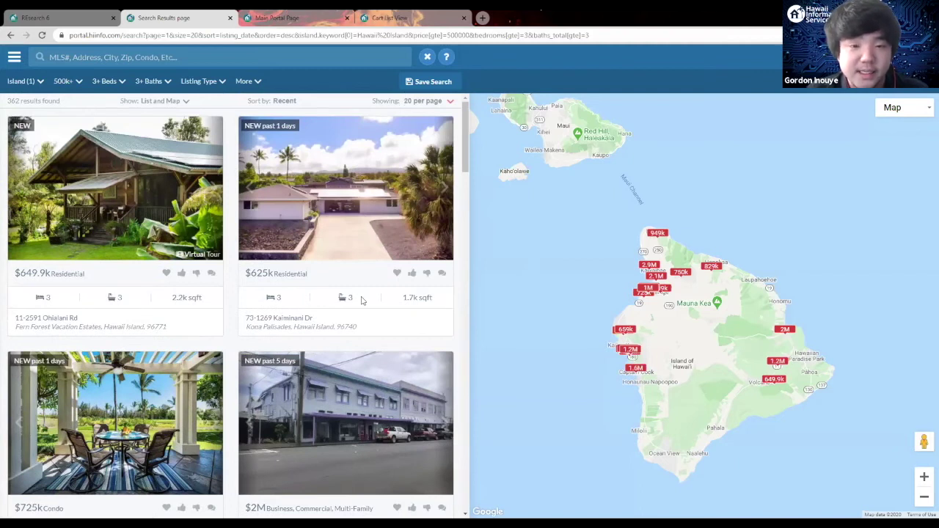
pyautogui.click(428, 81)
# Step: Name the search 'Big Island 500k+ 3bed 3 bath min', enable client email notification, and save
pyautogui.click(477, 138)
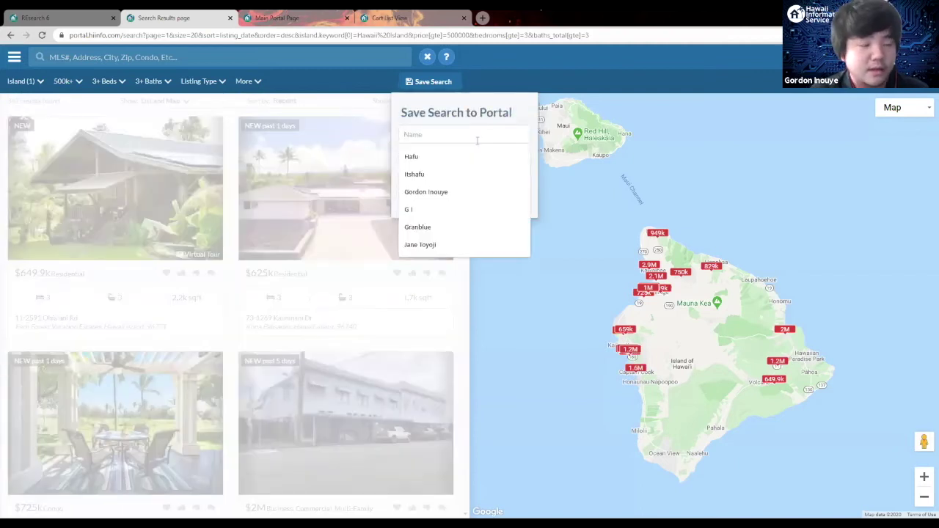
pyautogui.write('Big Islan')
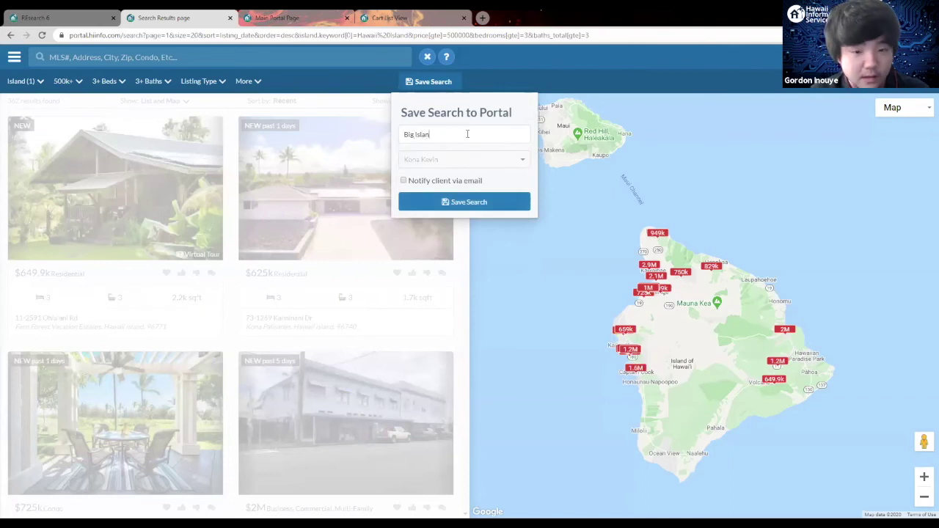
pyautogui.write('d 500k')
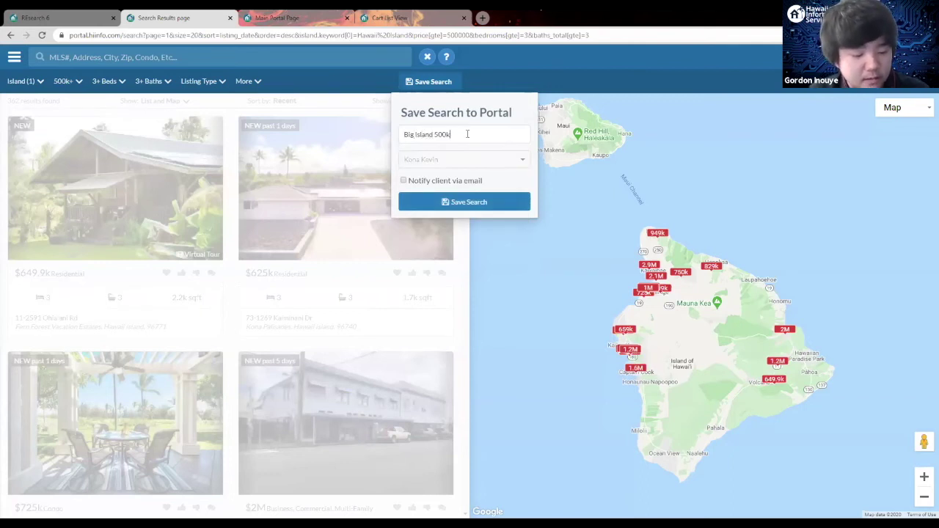
pyautogui.write('+ 3bed 3 bath min')
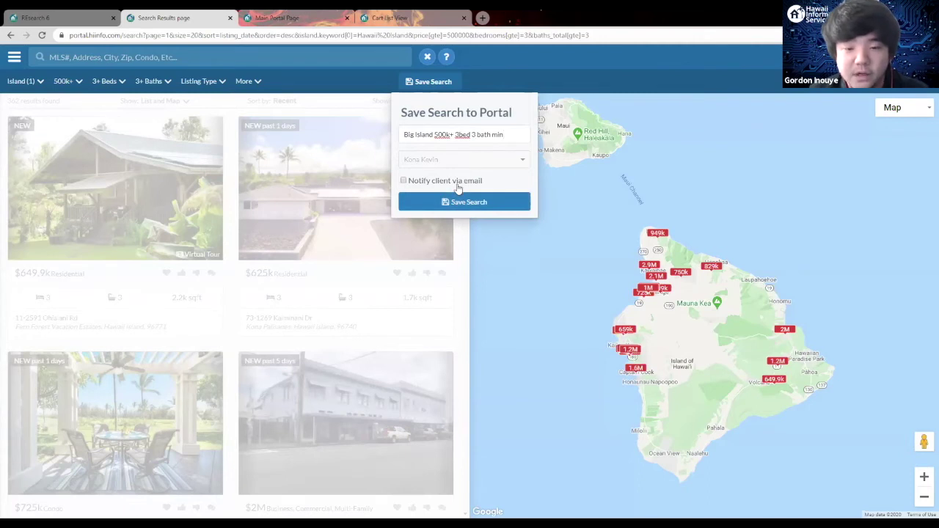
pyautogui.click(401, 184)
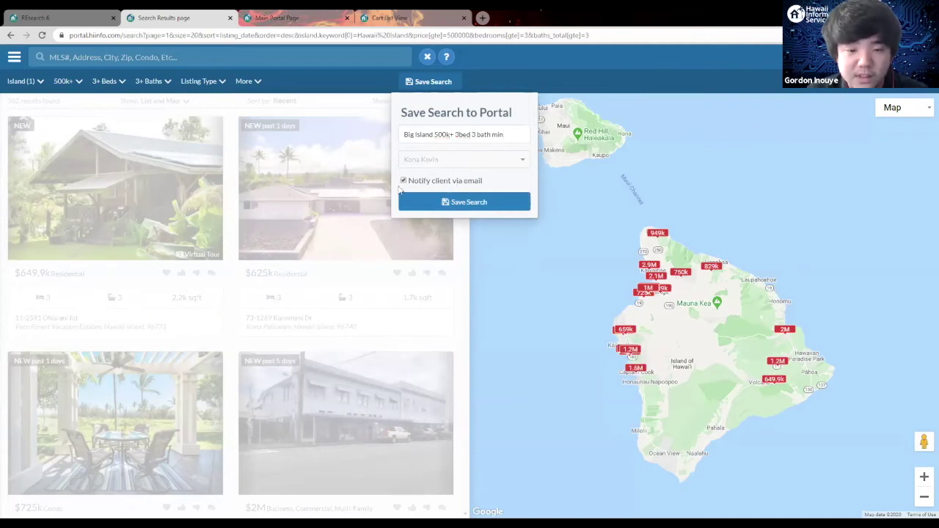
pyautogui.click(474, 203)
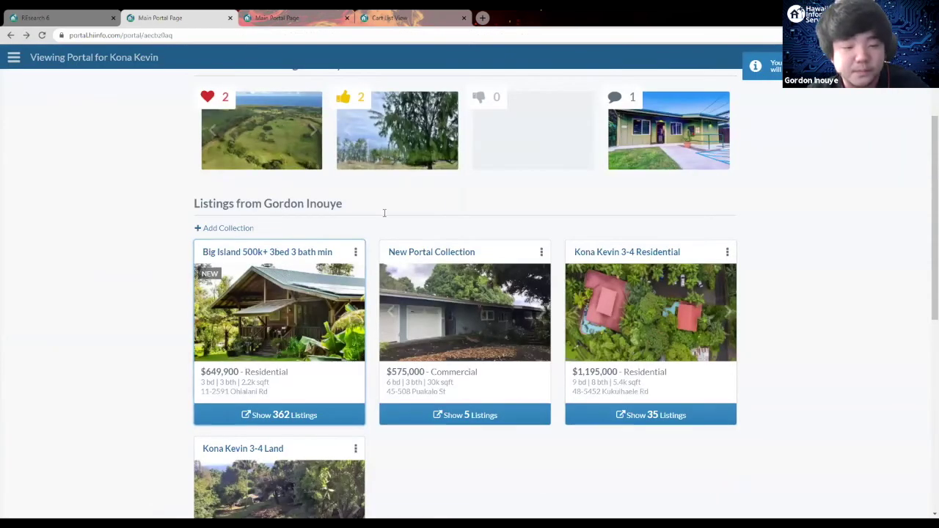
# Step: Scroll the client portal to review the new 362-listing collection and saved searches
pyautogui.scroll(-2, 306, 234)
pyautogui.scroll(1, 310, 164)
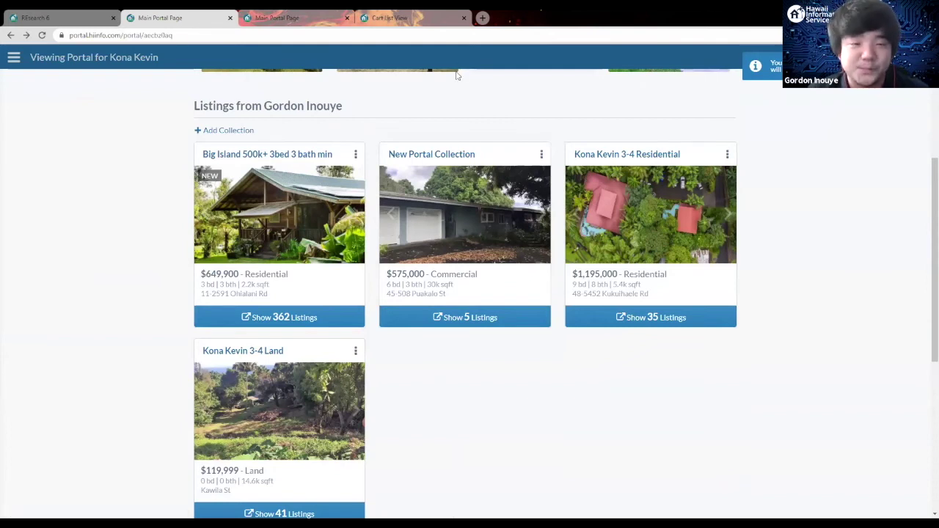
pyautogui.scroll(-5, 447, 125)
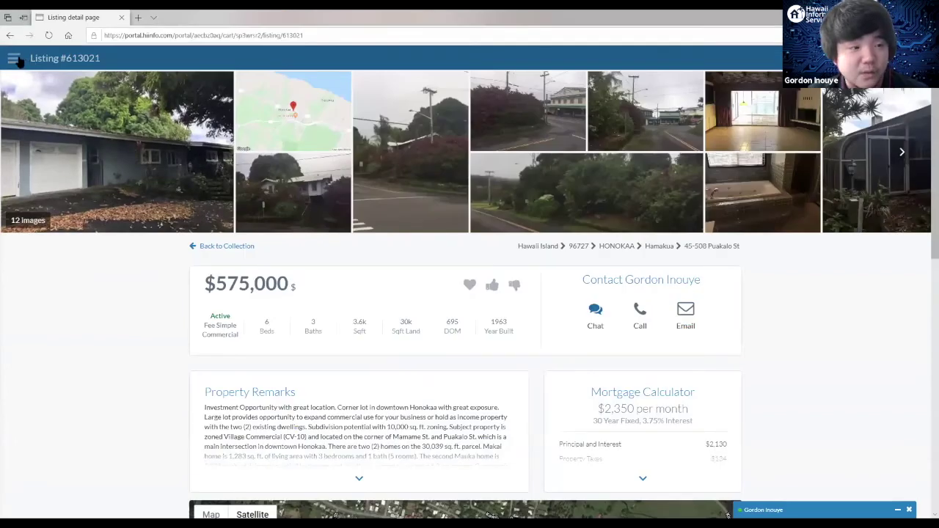
# Step: Go back to Portal Home and start a new, unfiltered listing search
pyautogui.click(15, 59)
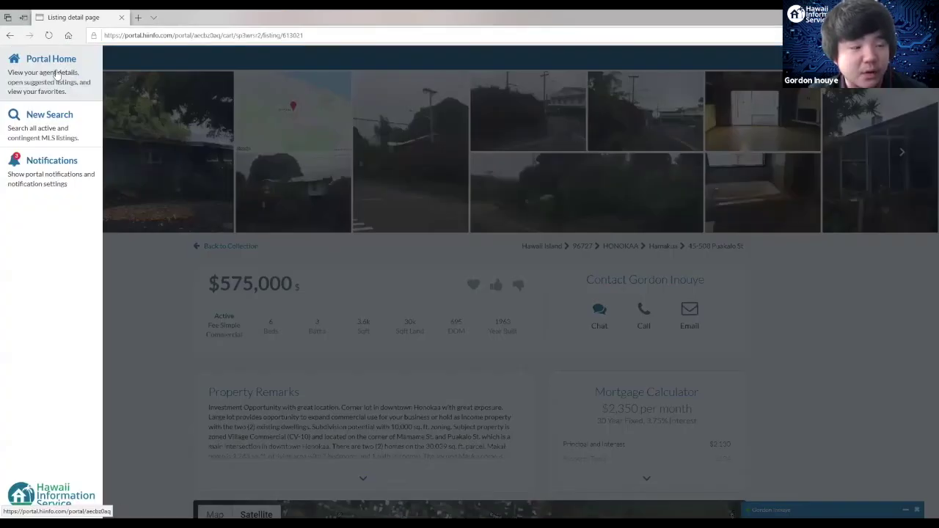
pyautogui.click(55, 72)
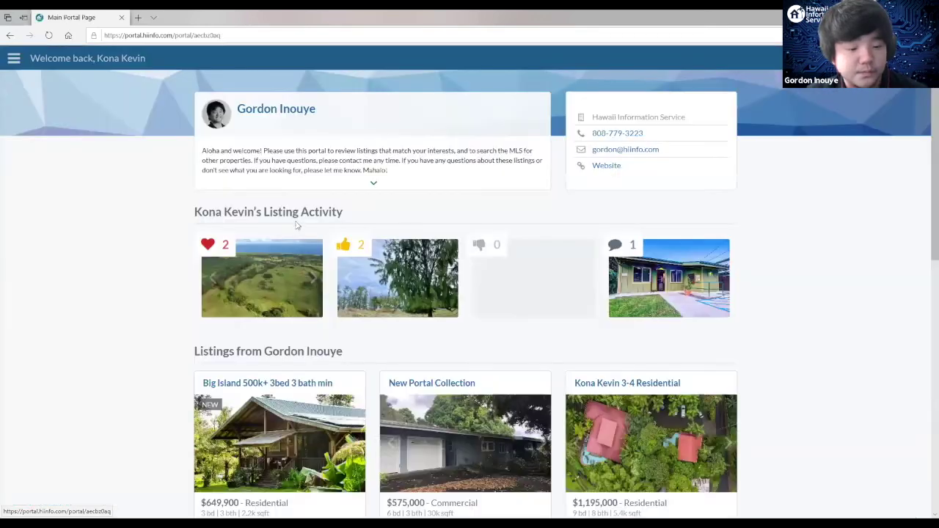
pyautogui.scroll(-5, 293, 227)
pyautogui.scroll(-3, 294, 233)
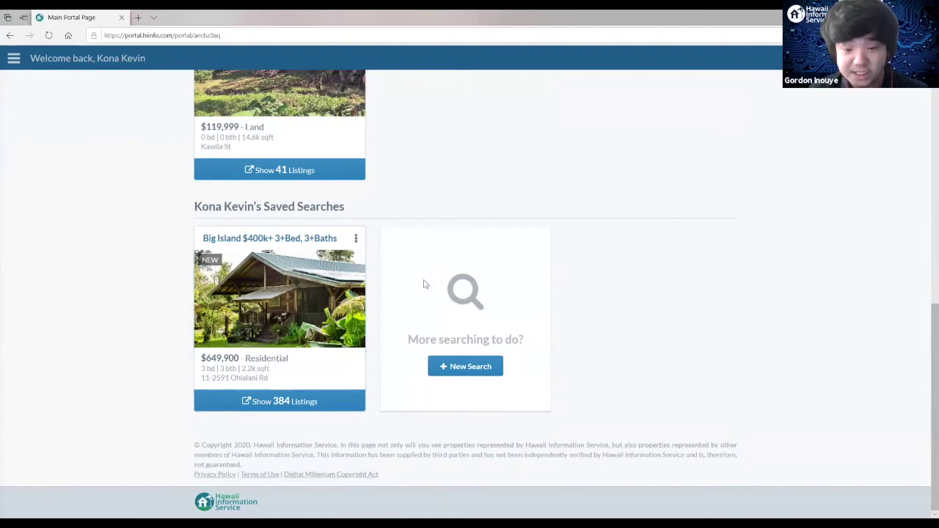
pyautogui.click(468, 367)
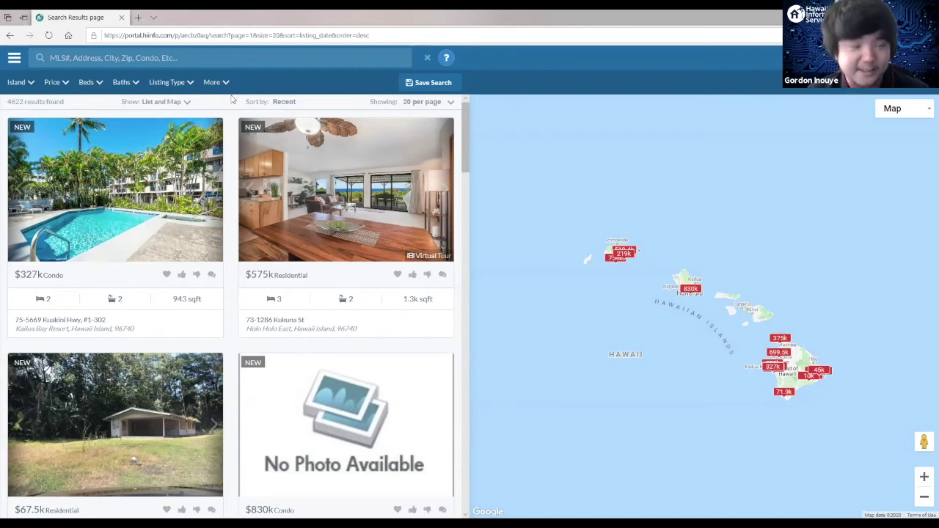
# Step: Filter to Hawaii Island, $750,000 minimum, 4+ beds, 4+ baths and Residential listings
pyautogui.click(35, 108)
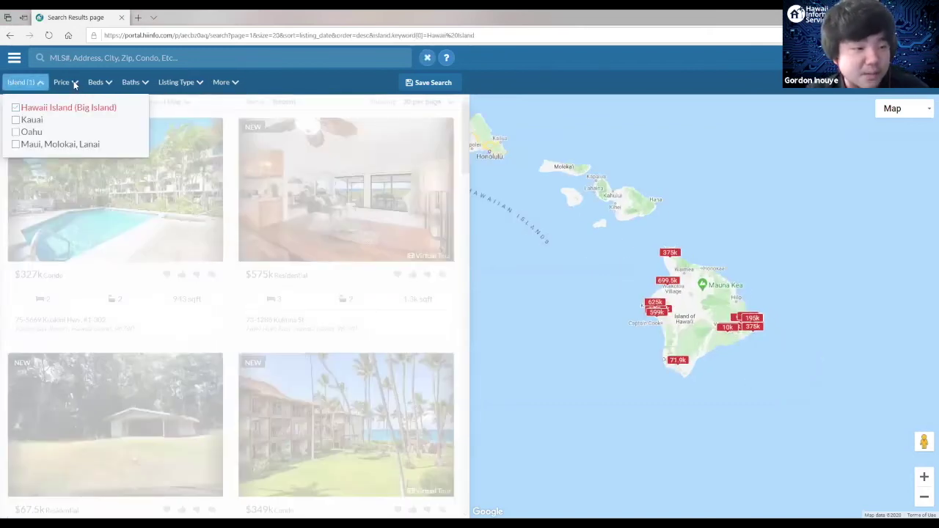
pyautogui.click(73, 82)
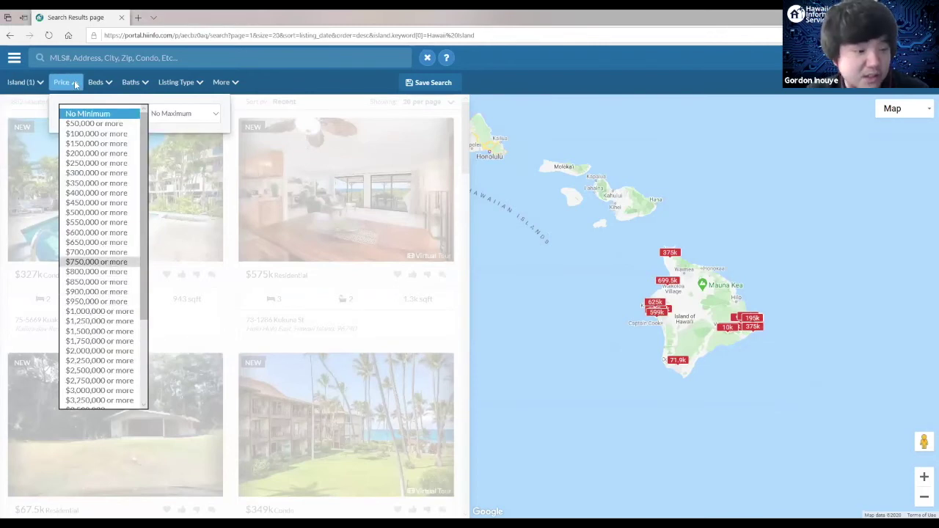
pyautogui.click(96, 262)
pyautogui.click(110, 84)
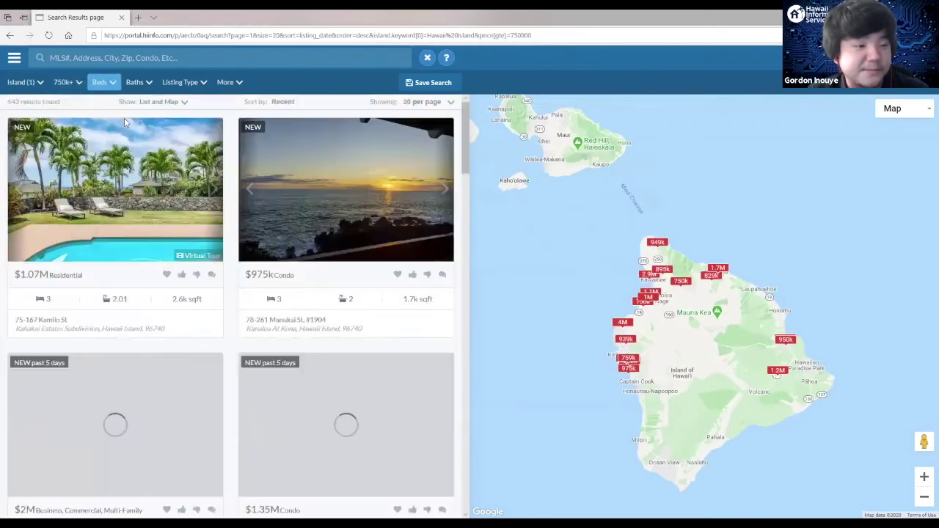
pyautogui.click(145, 154)
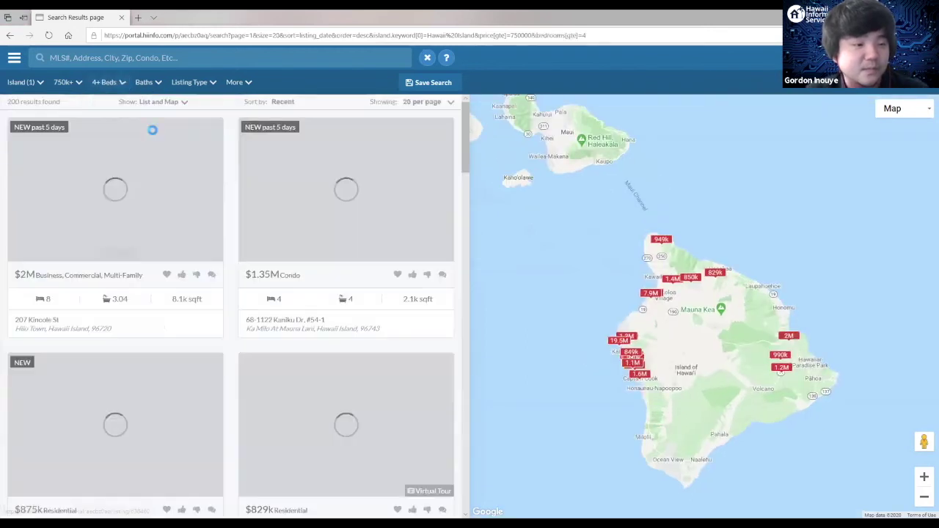
pyautogui.click(170, 114)
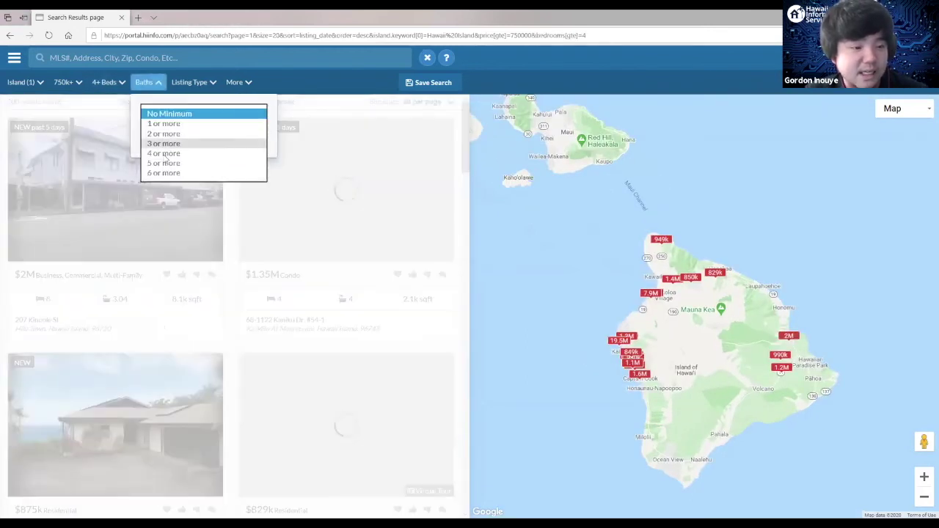
pyautogui.click(163, 153)
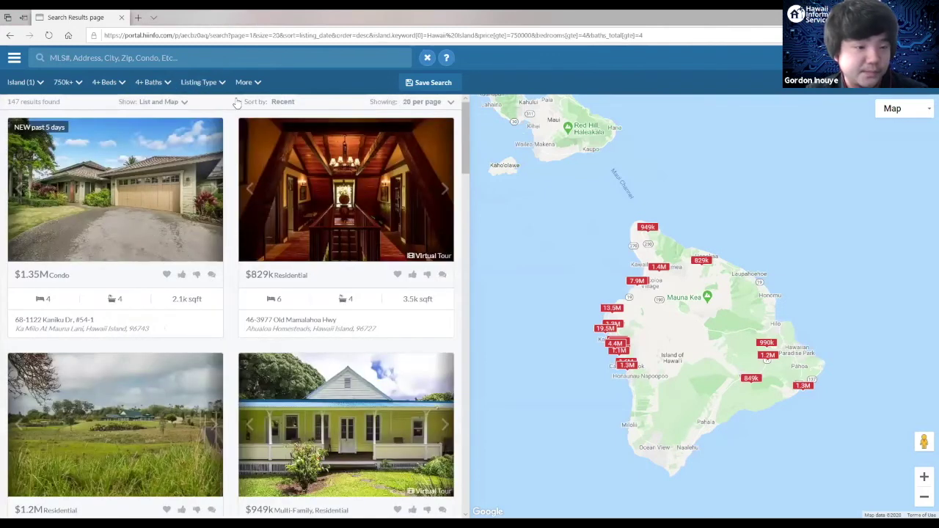
pyautogui.click(211, 86)
pyautogui.click(207, 107)
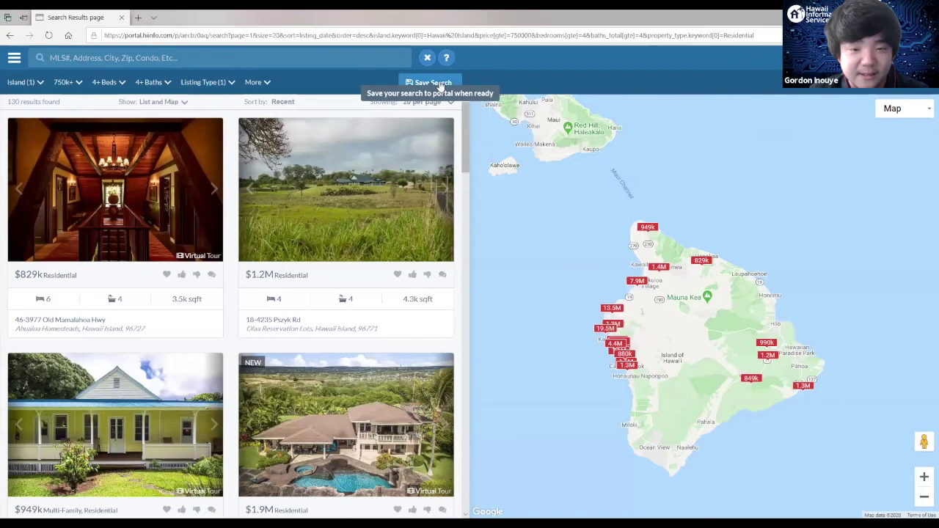
# Step: Save the filtered search to the portal as 'Big Island 750k+ 4bed 4 bath'
pyautogui.click(436, 83)
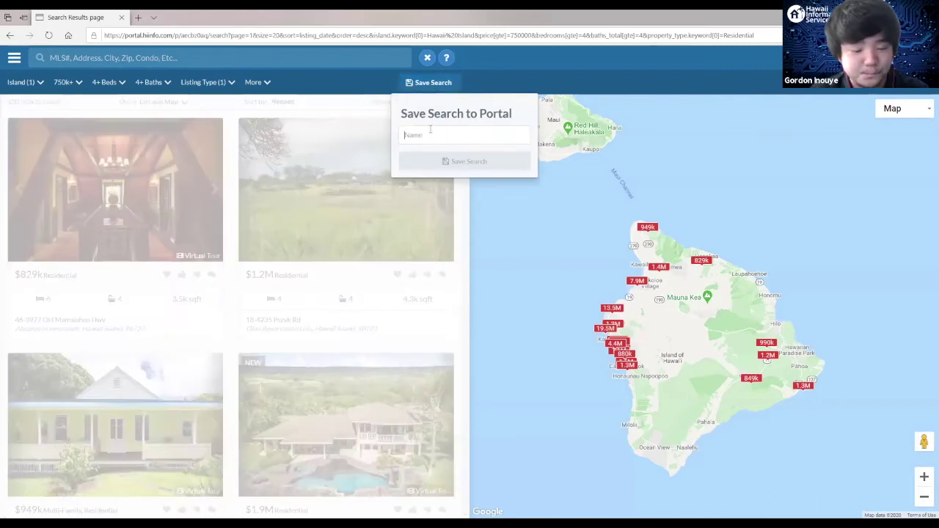
pyautogui.write('Big Island')
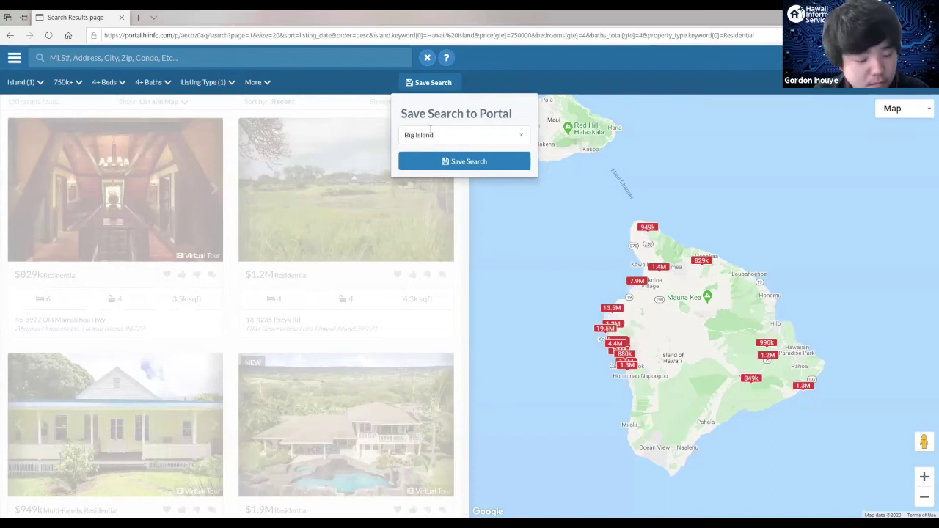
pyautogui.write(' 750k')
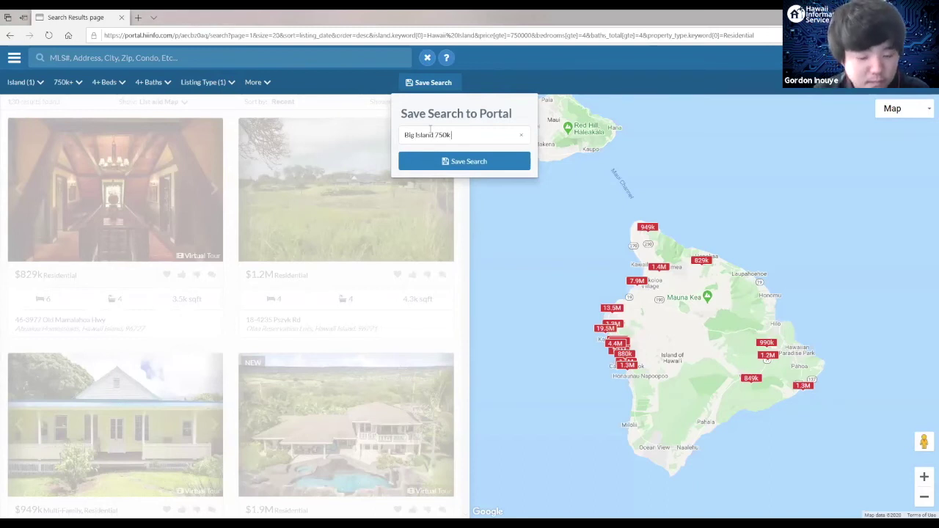
pyautogui.write('+')
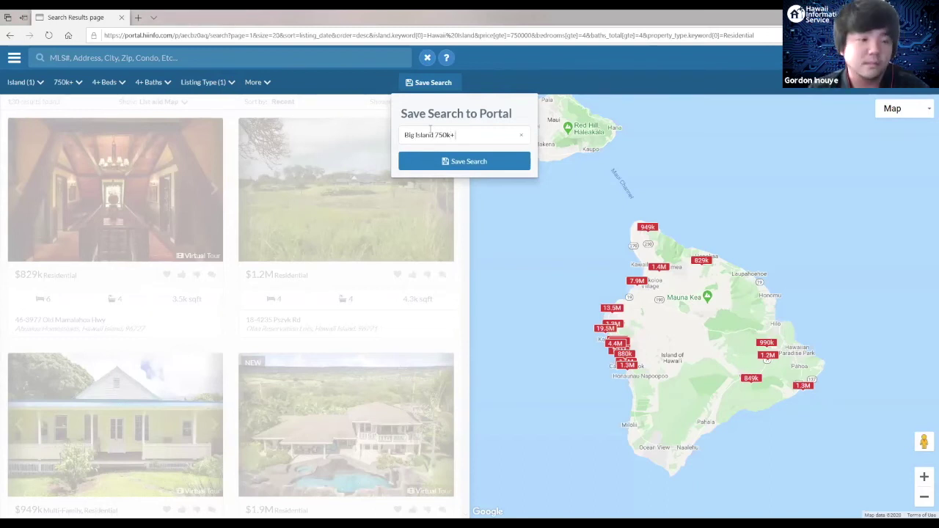
pyautogui.write(' 4bed 4 bath')
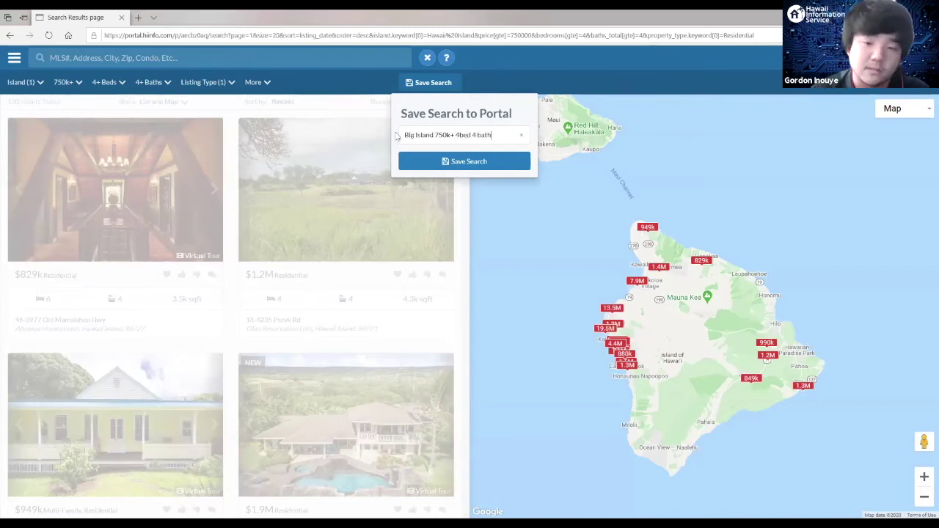
pyautogui.click(459, 166)
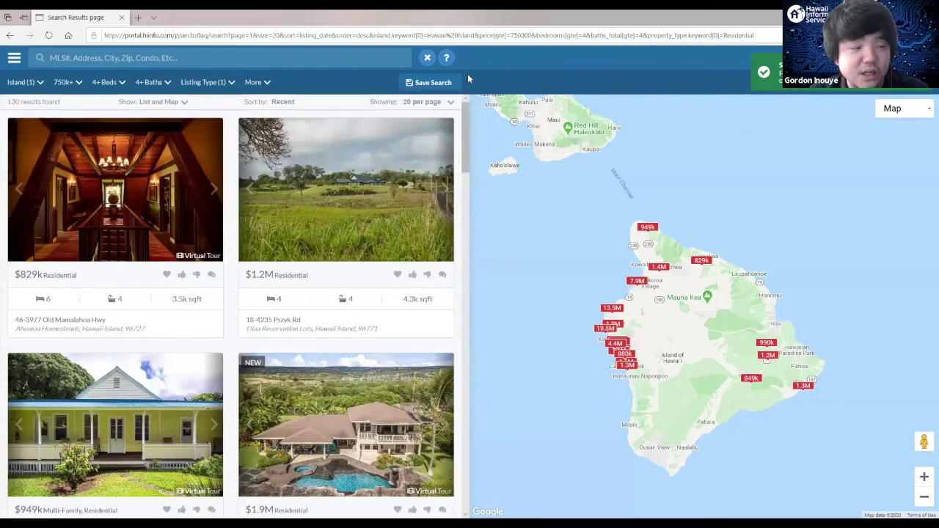
pyautogui.click(15, 58)
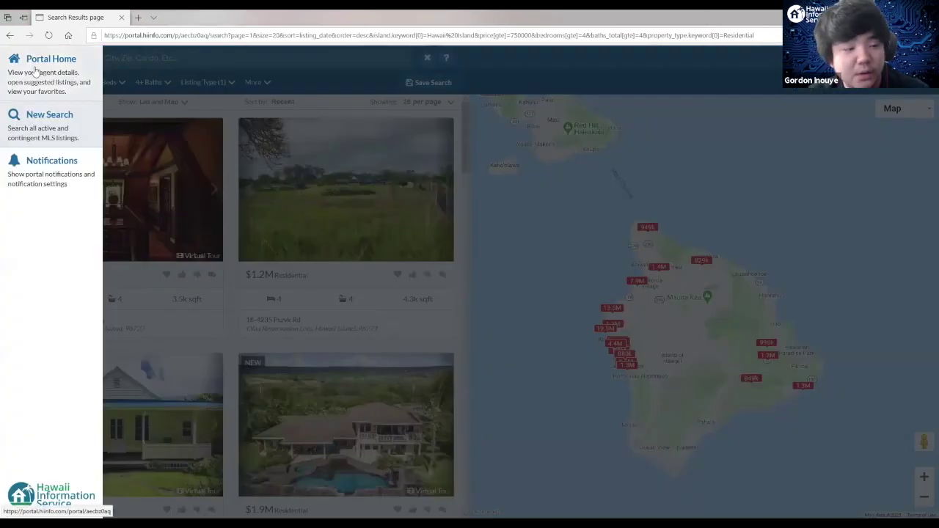
# Step: Return to the client's portal home and browse to the saved search 'Big Island 750k+ 4bed 4 bath'
pyautogui.click(44, 73)
pyautogui.scroll(-5, 430, 234)
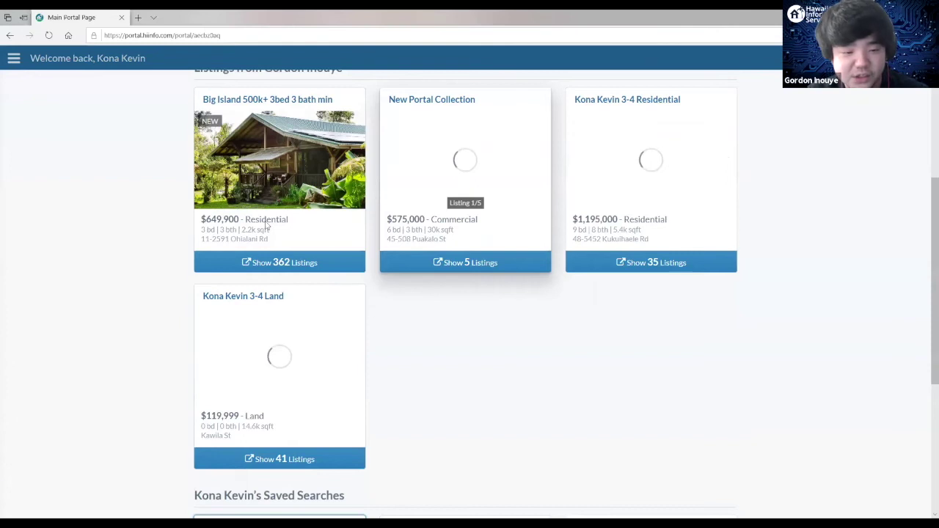
pyautogui.scroll(-4, 268, 228)
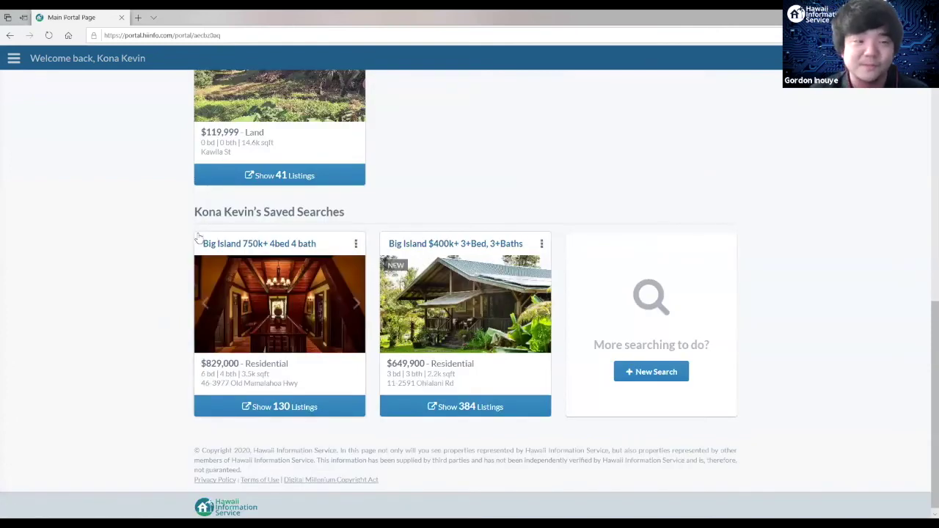
pyautogui.scroll(3, 198, 237)
pyautogui.scroll(-2, 284, 348)
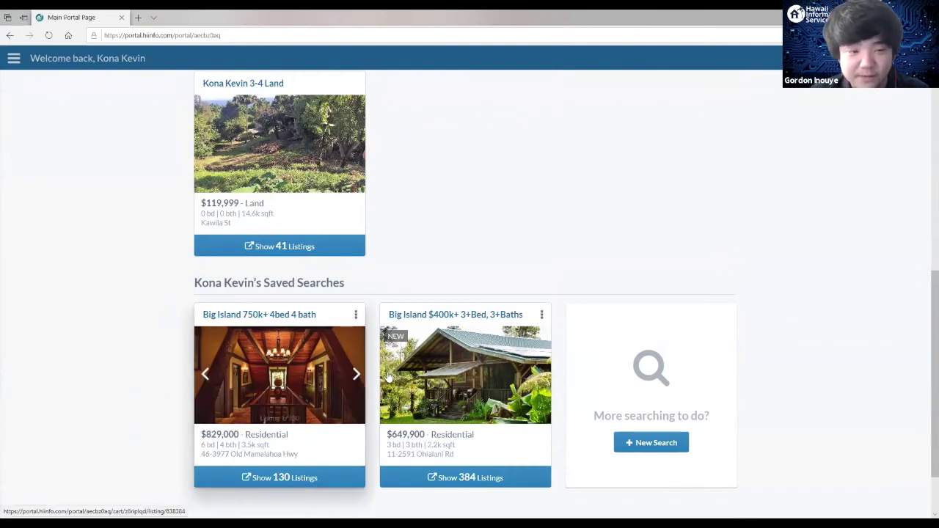
pyautogui.scroll(3, 443, 198)
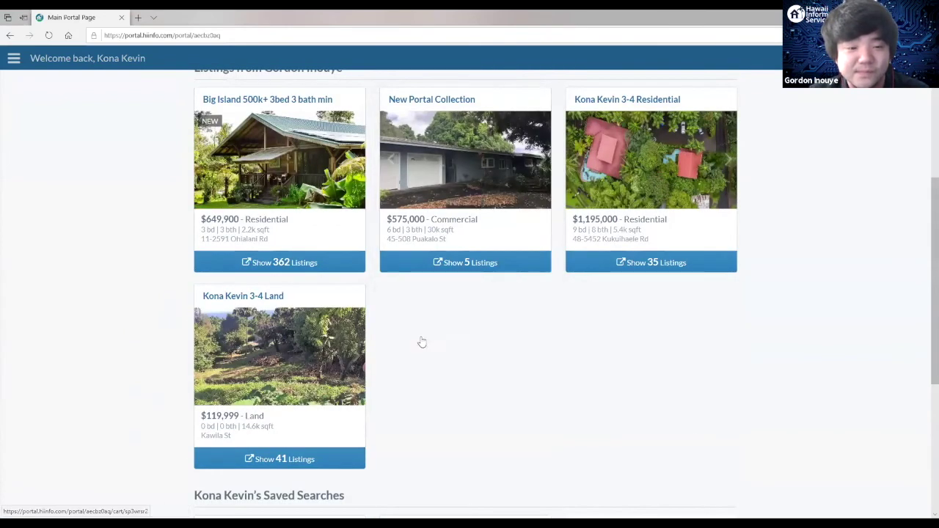
pyautogui.scroll(4, 421, 342)
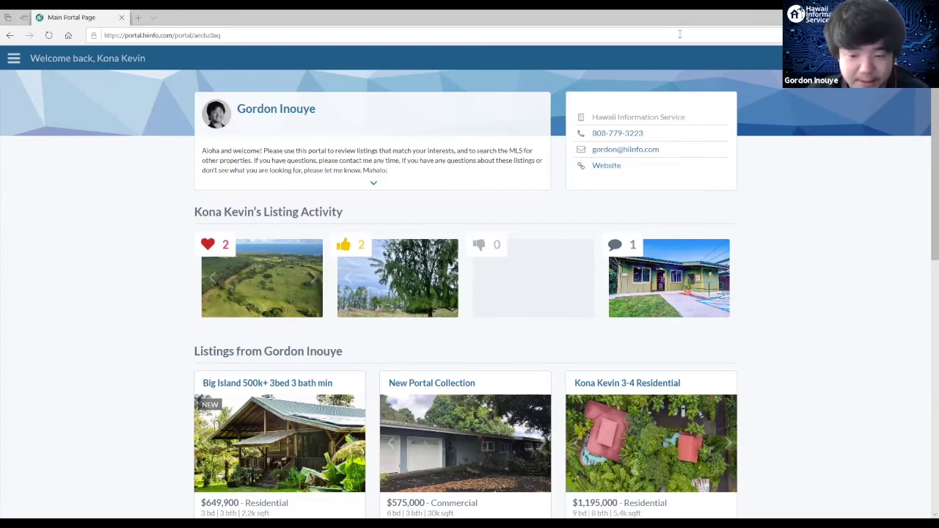
# Step: In the agent's window, open Notifications' settings to show the default notification preferences
pyautogui.hotkey('alt', 'Tab')
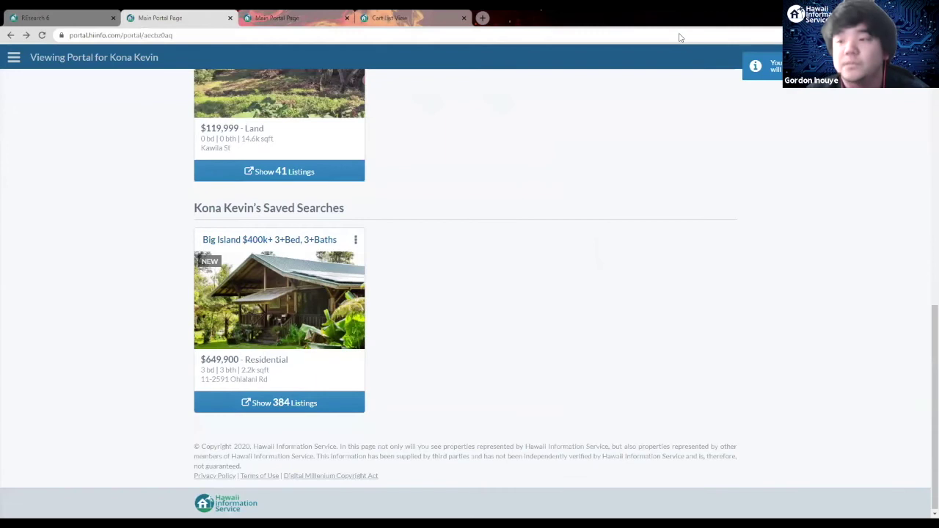
pyautogui.scroll(3, 430, 96)
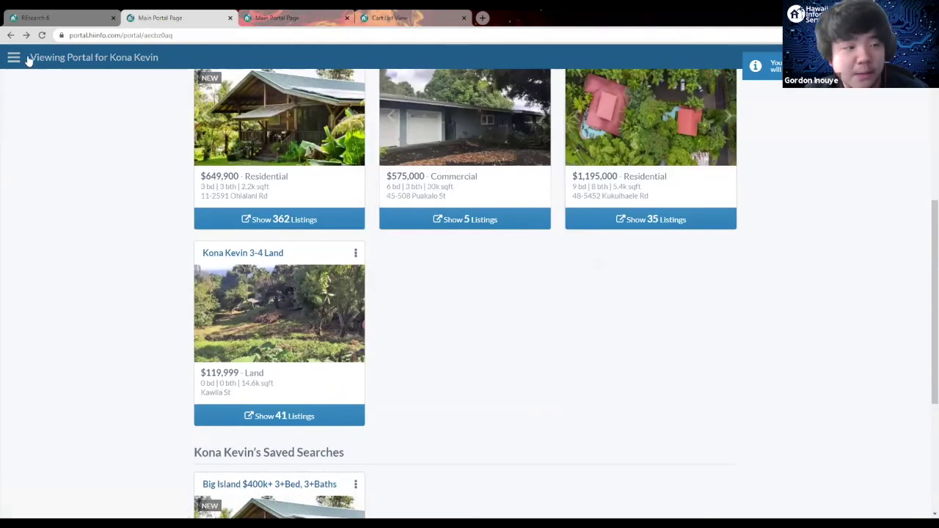
pyautogui.click(14, 56)
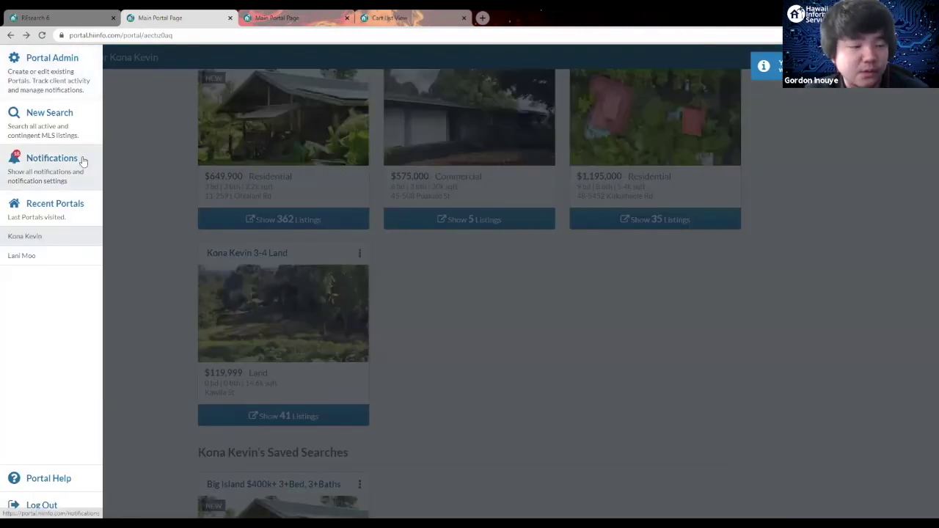
pyautogui.click(81, 160)
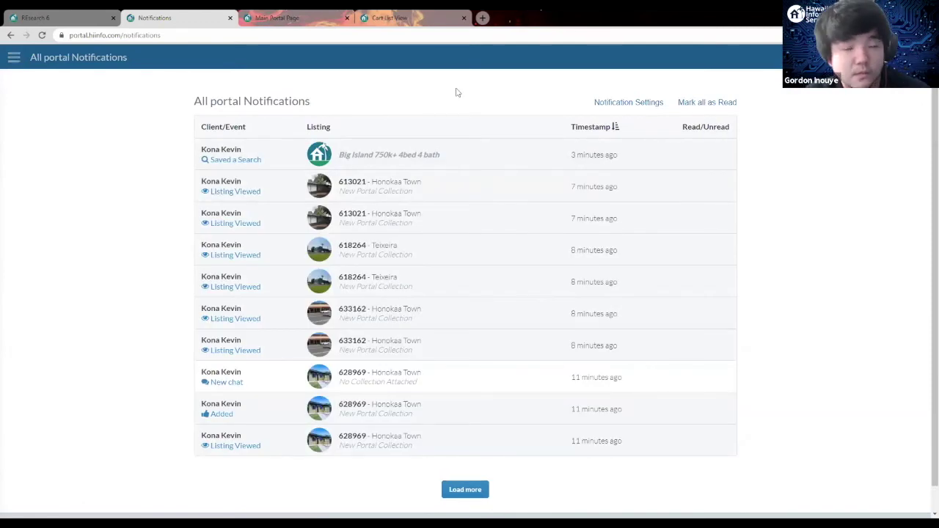
pyautogui.click(616, 102)
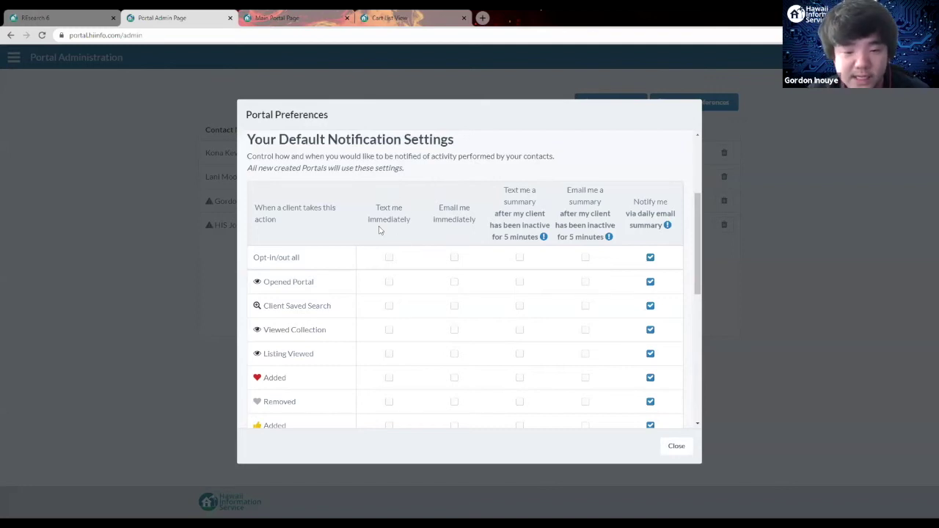
pyautogui.click(389, 258)
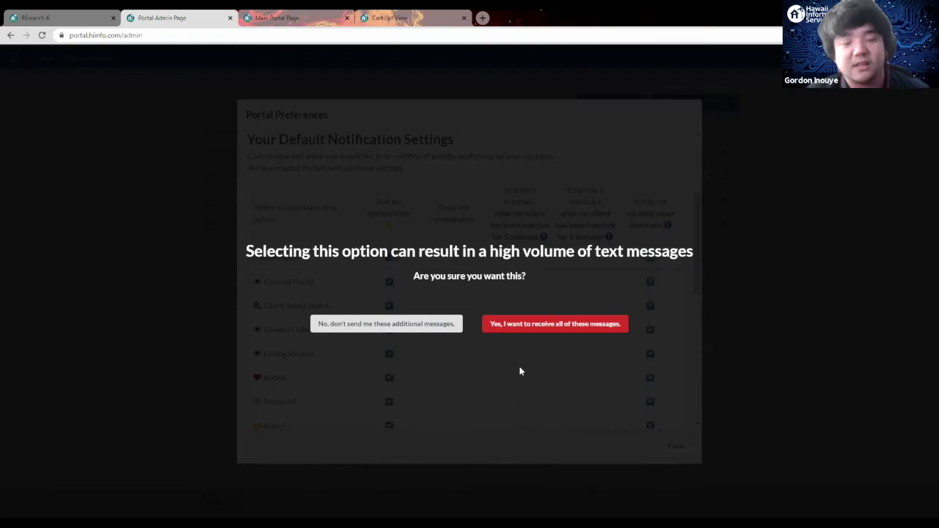
pyautogui.click(526, 325)
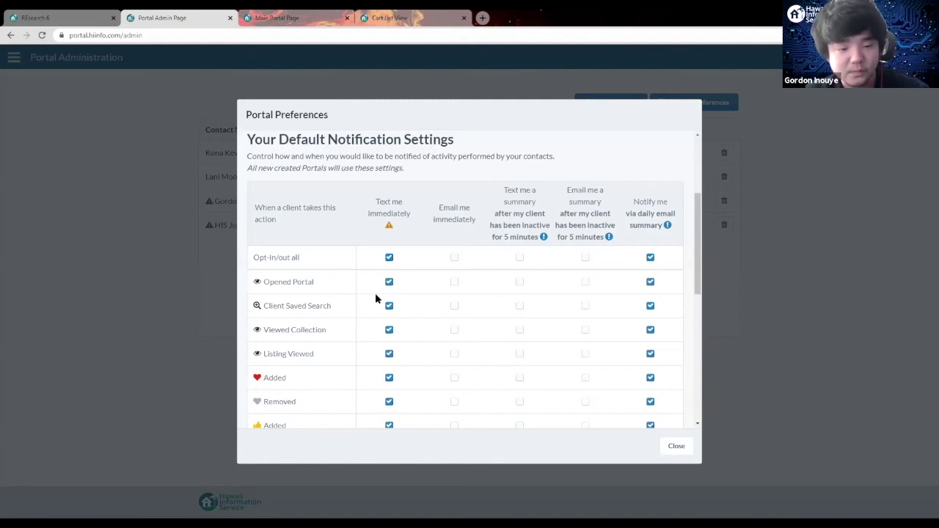
pyautogui.scroll(-2, 397, 330)
pyautogui.scroll(2, 395, 328)
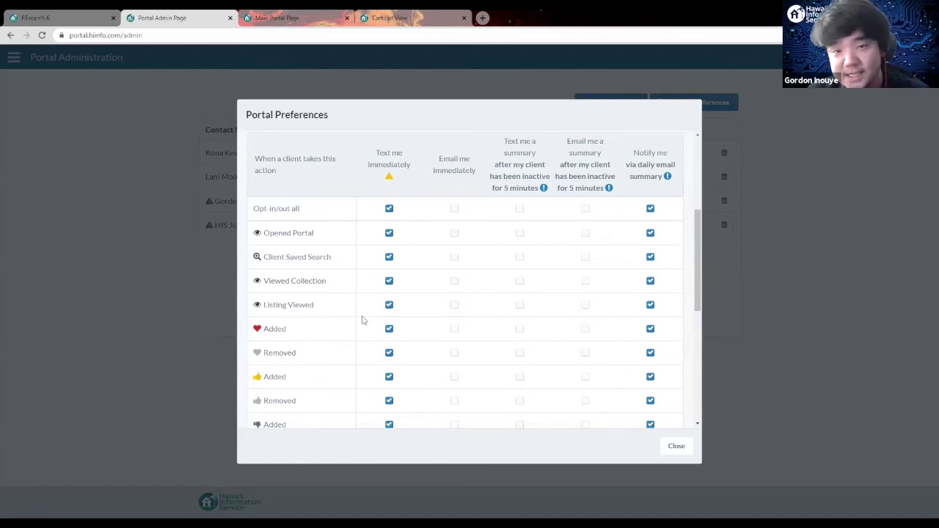
pyautogui.click(389, 232)
pyautogui.click(389, 258)
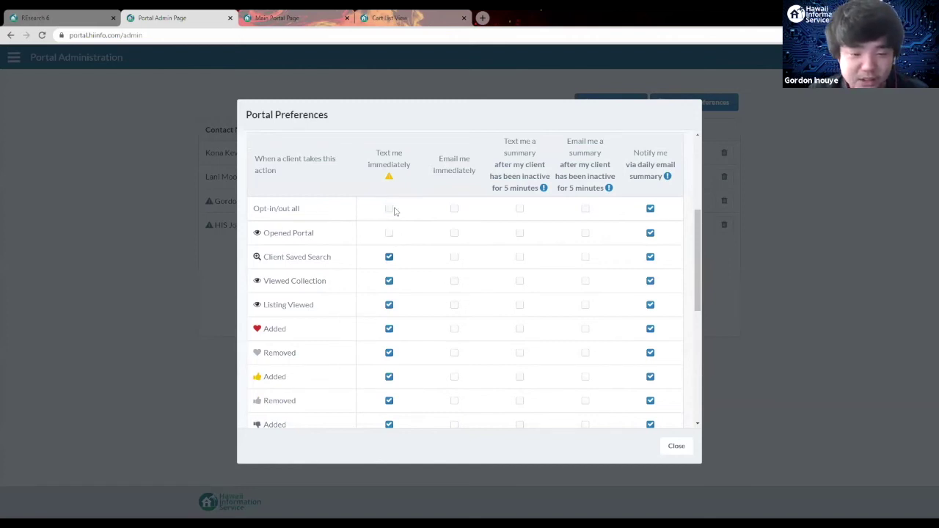
pyautogui.click(389, 232)
pyautogui.click(389, 257)
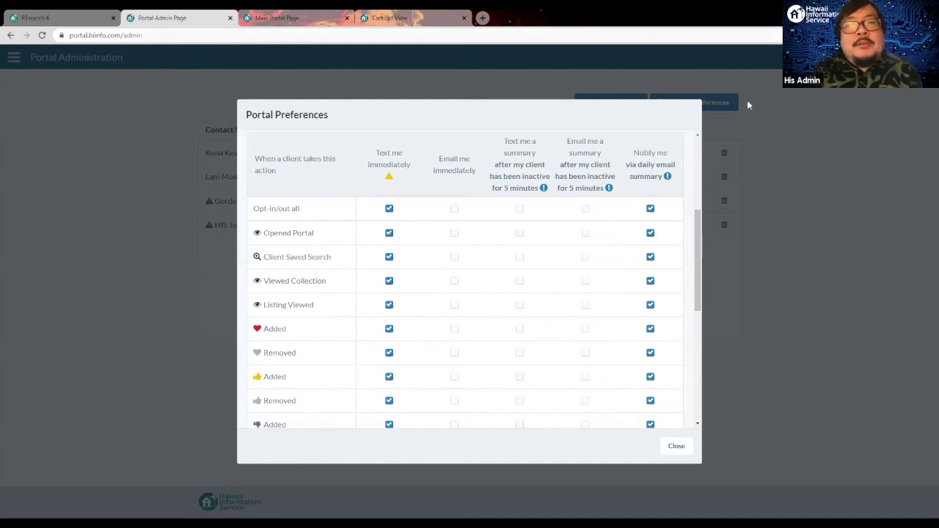
# Step: Close the Portal Preferences dialog, returning to the four client portals' activity summaries
pyautogui.scroll(3, 605, 208)
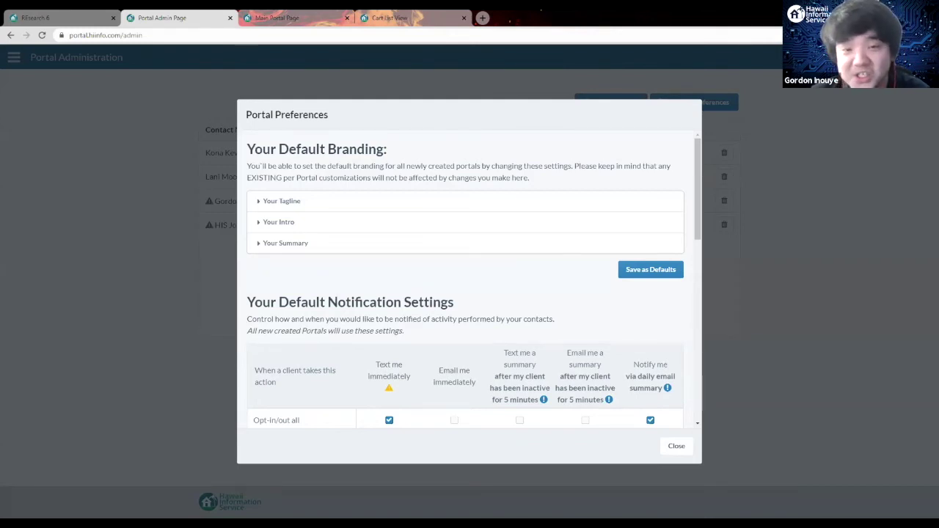
pyautogui.click(459, 69)
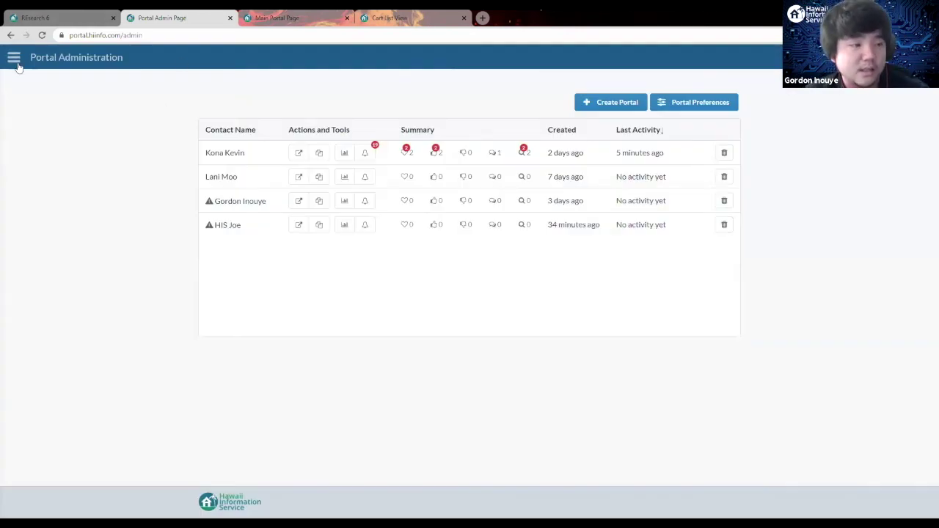
pyautogui.click(14, 60)
# Step: In the client's portal window, open the New Portal Collection's 5 listings beside the Honokaa map
pyautogui.click(176, 108)
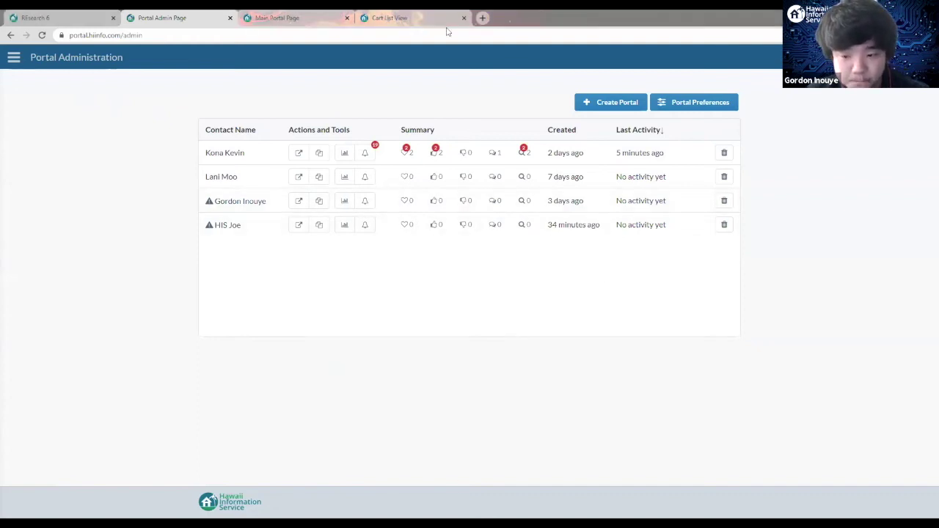
pyautogui.hotkey('alt', 'Tab')
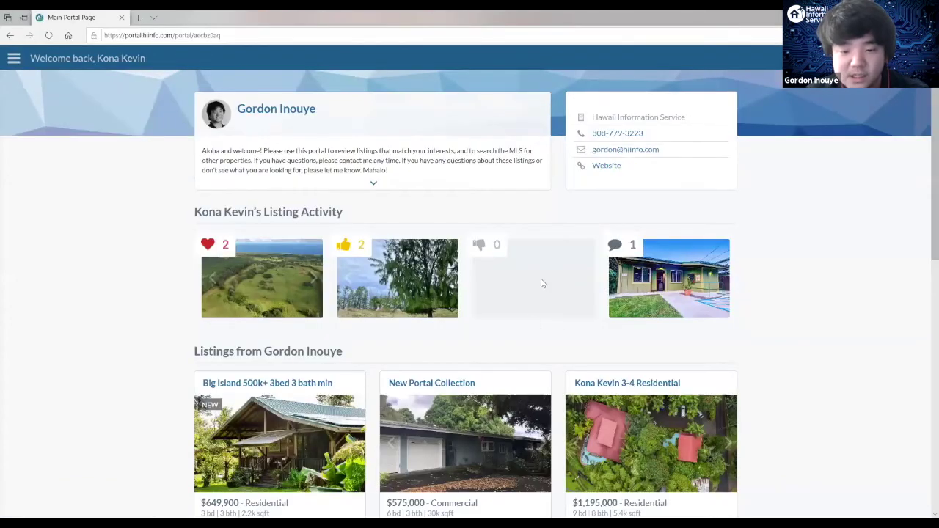
pyautogui.scroll(-1, 523, 251)
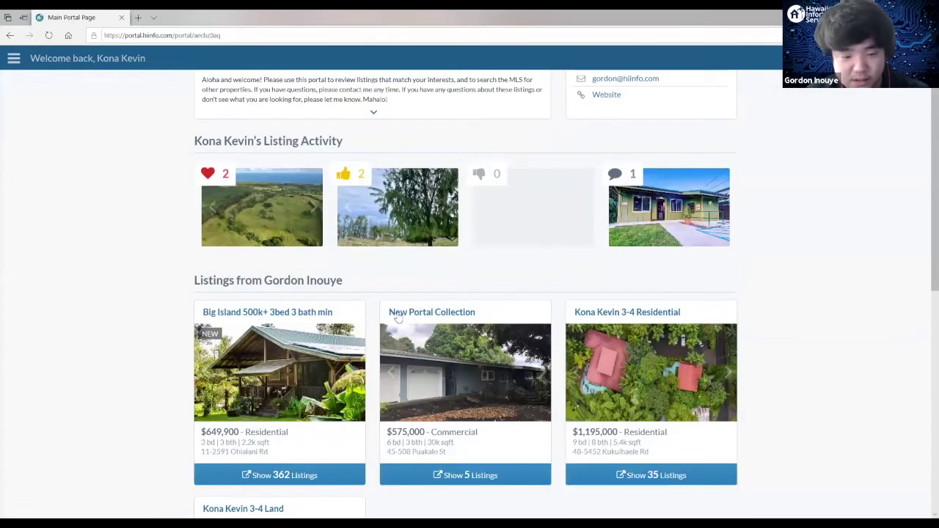
pyautogui.scroll(-2, 401, 309)
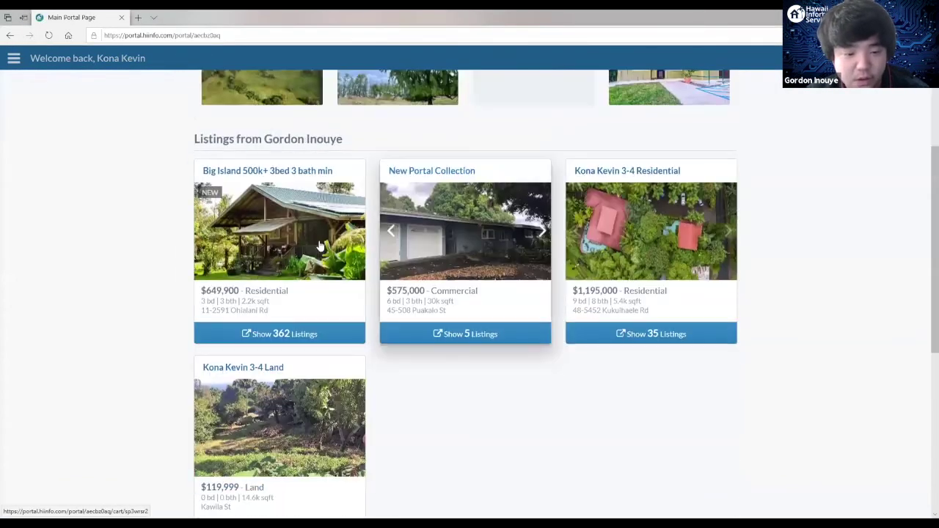
pyautogui.click(464, 335)
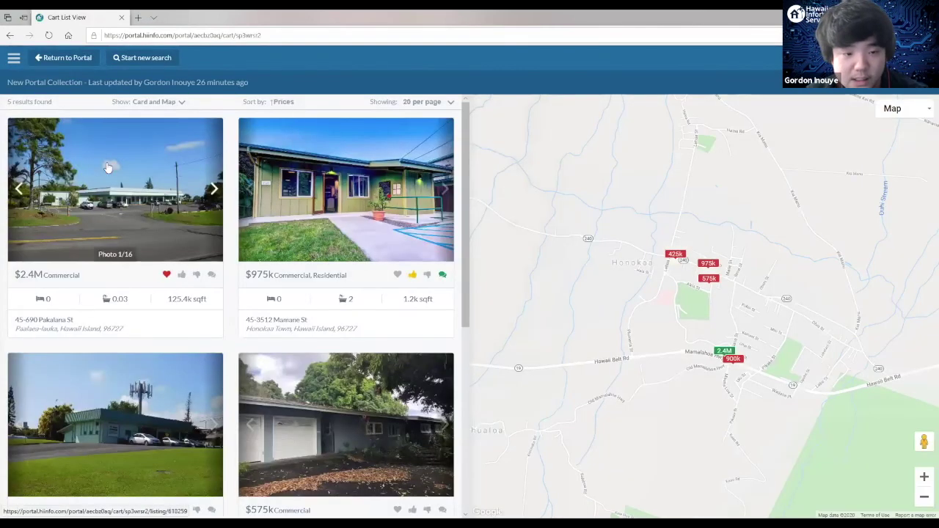
pyautogui.scroll(-2, 325, 298)
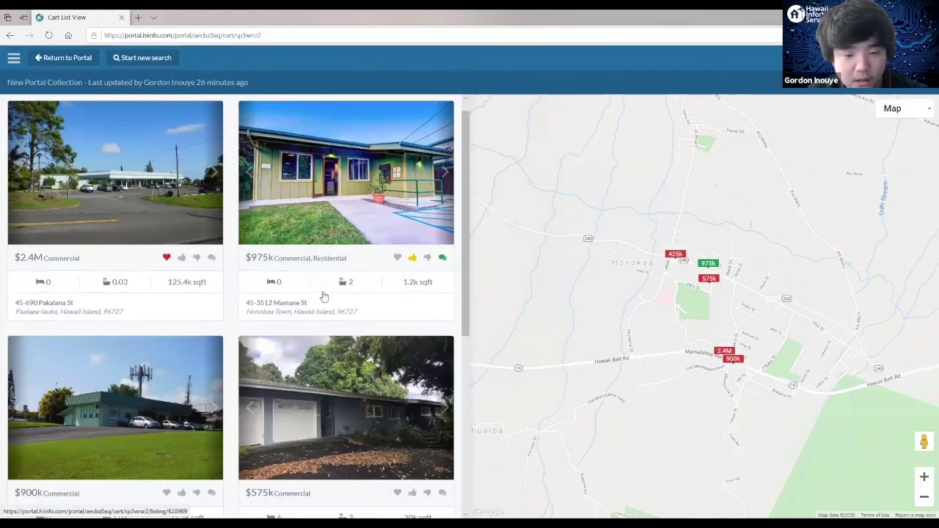
pyautogui.scroll(-1, 331, 288)
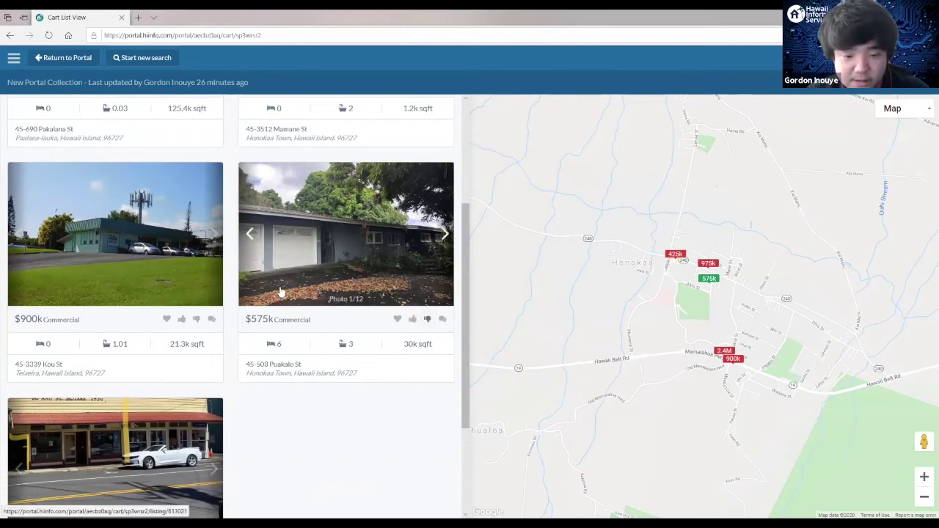
pyautogui.scroll(3, 444, 332)
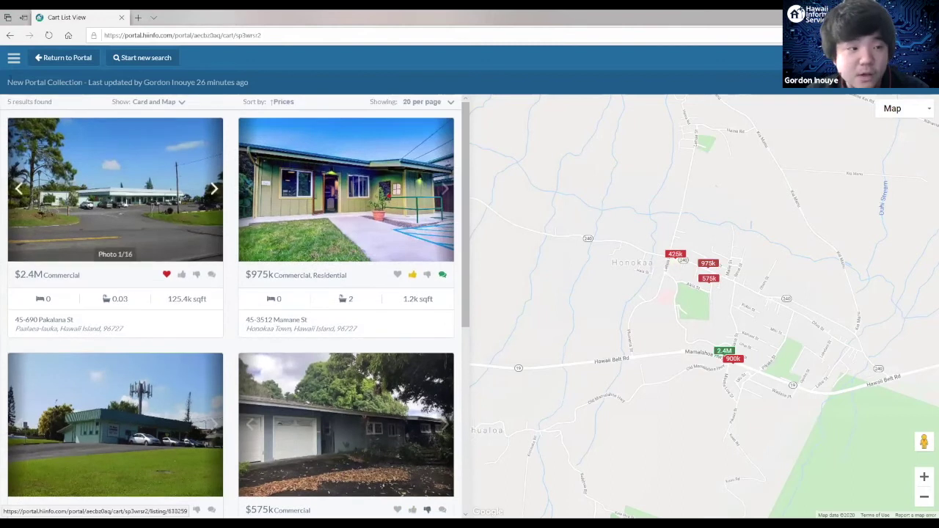
pyautogui.click(14, 58)
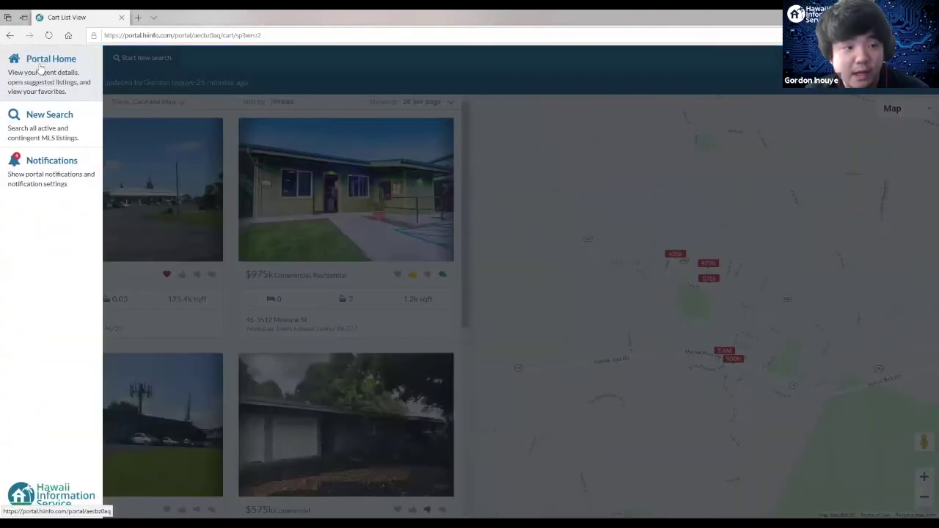
# Step: Review the client's Listing Activity on portal home, then return to the administration page
pyautogui.click(41, 67)
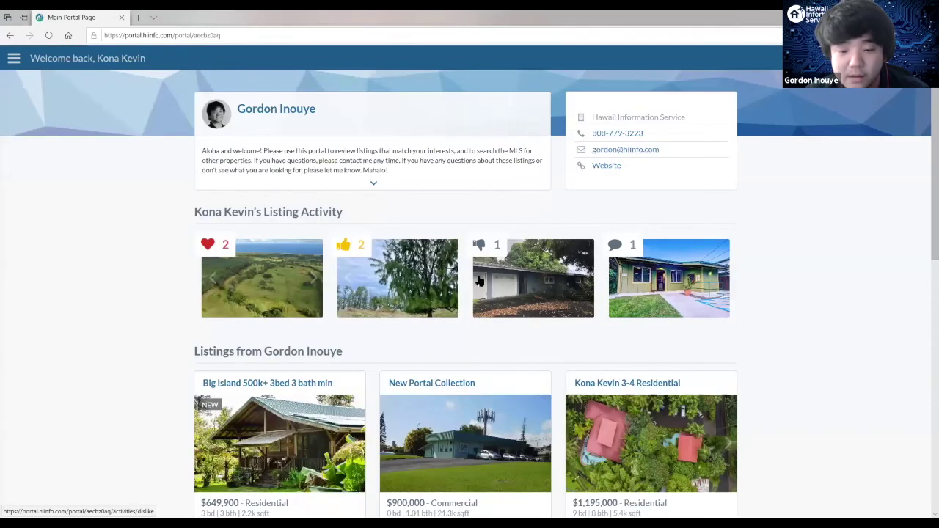
pyautogui.scroll(-2, 482, 234)
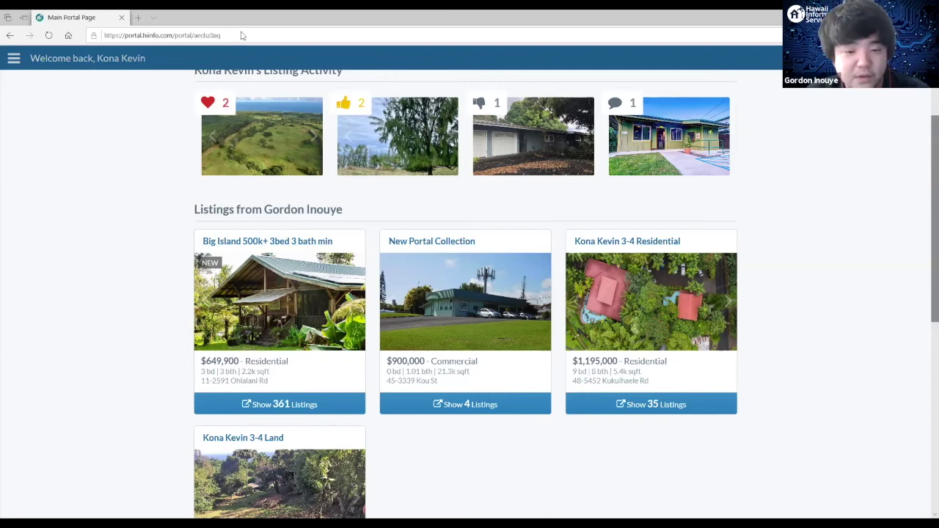
pyautogui.hotkey('alt', 'Tab')
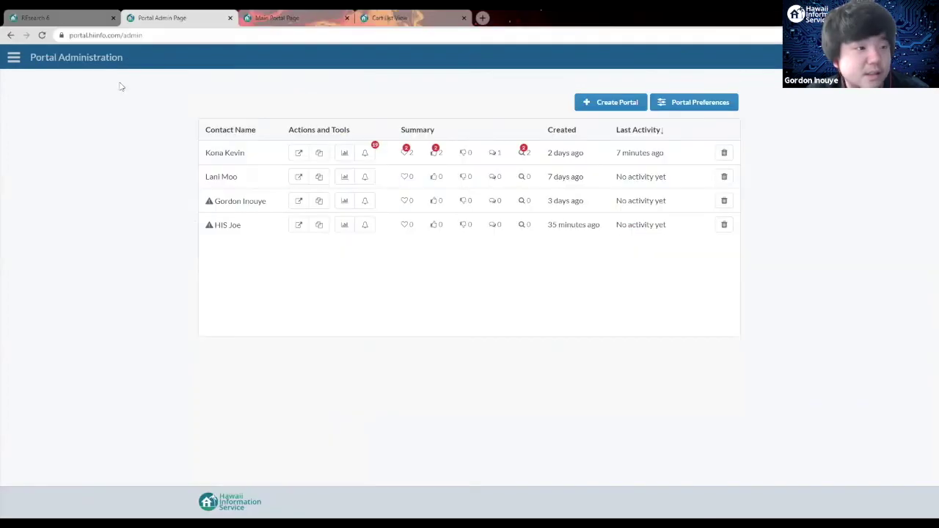
# Step: Bring REsearch 6 to the front and open the Contacts list
pyautogui.click(73, 16)
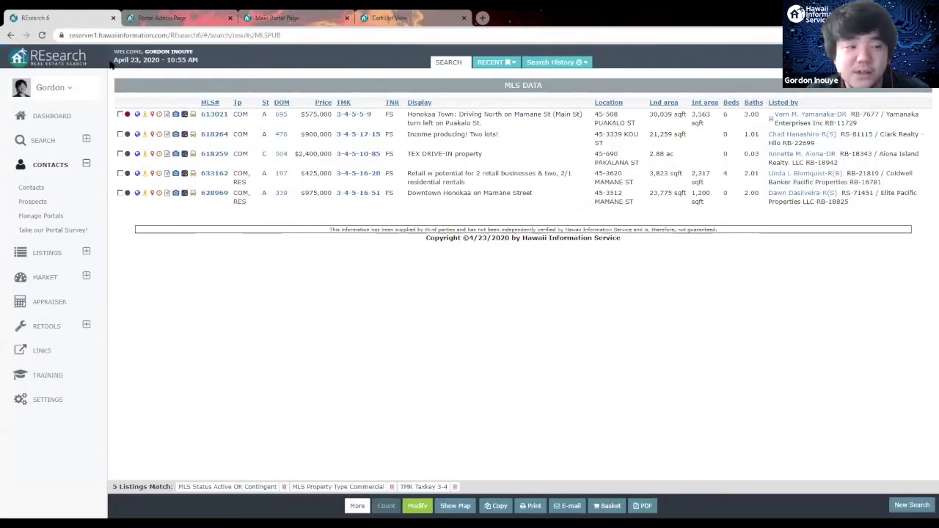
pyautogui.click(30, 187)
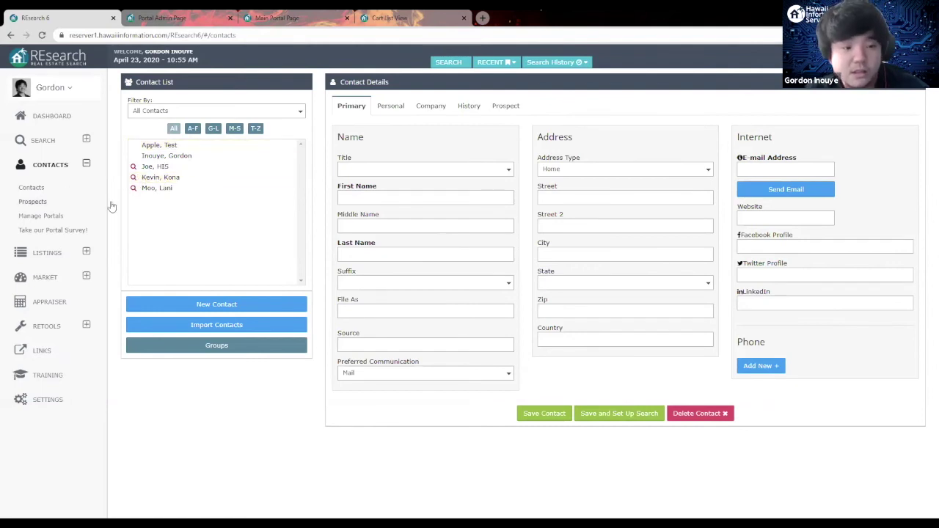
# Step: Show the four prospect searches with 35, 35, 41 and 77 matches, expiring October 2020
pyautogui.click(34, 202)
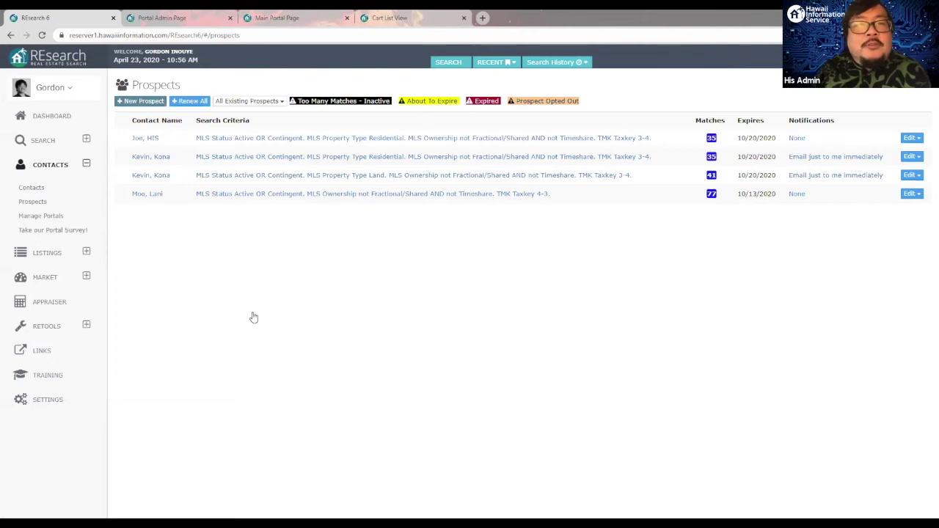
# Step: Show the Training page listing MLS classes on 4/23 and 4/28 plus TMK training links
pyautogui.click(49, 377)
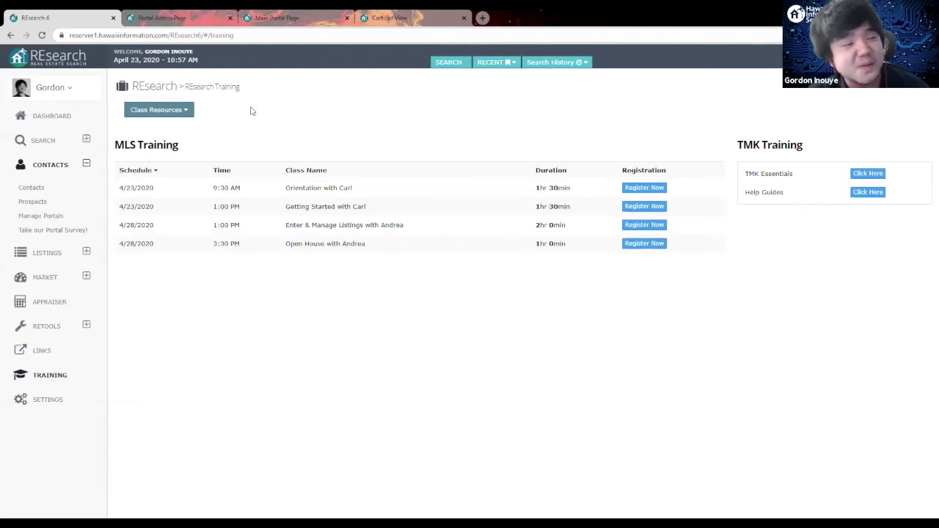
# Step: View the MLS search results, then go back to the Portal Admin Page tab
pyautogui.click(42, 141)
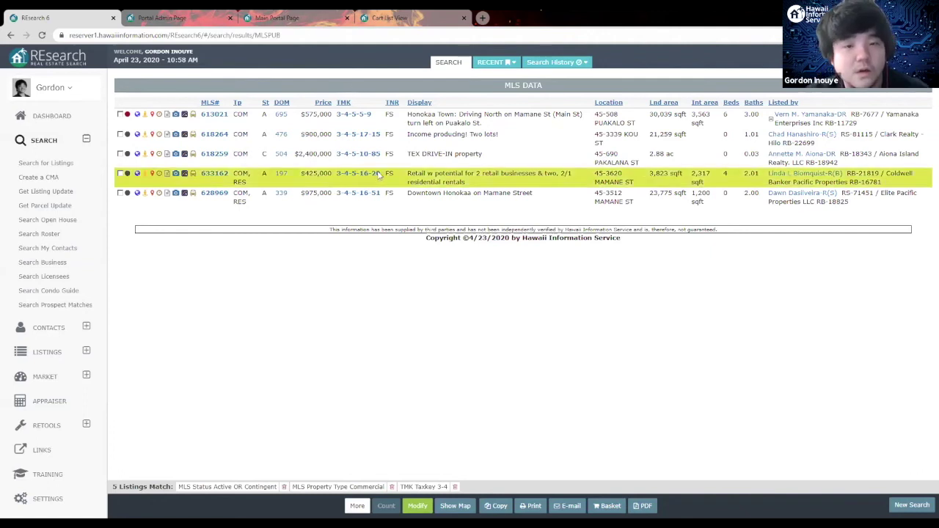
pyautogui.click(189, 19)
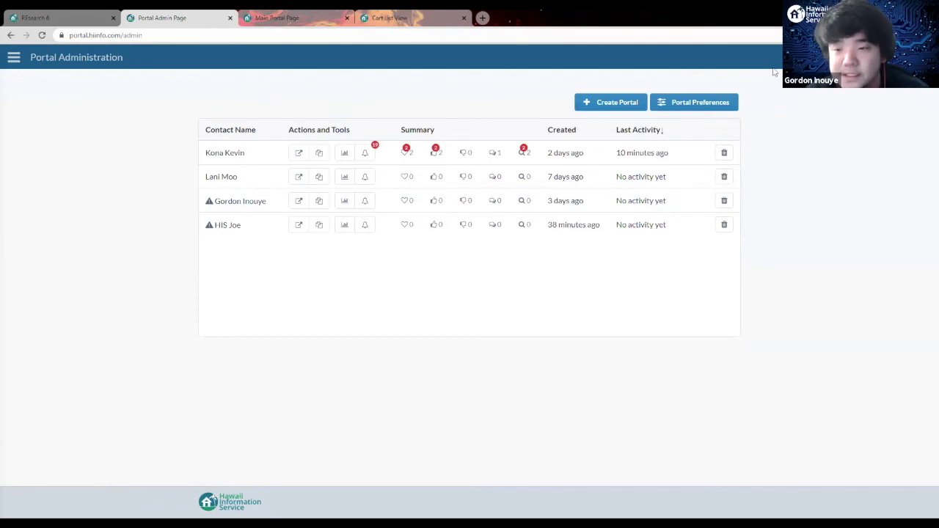
# Step: Open Portal Preferences and review Default Notification Settings, each action on daily email summary
pyautogui.click(682, 106)
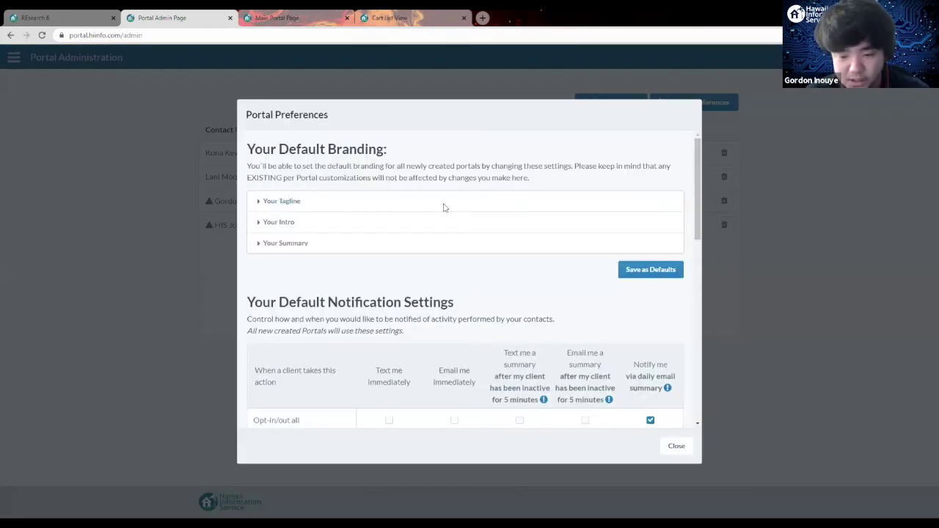
pyautogui.scroll(-1, 536, 304)
pyautogui.scroll(-2, 536, 304)
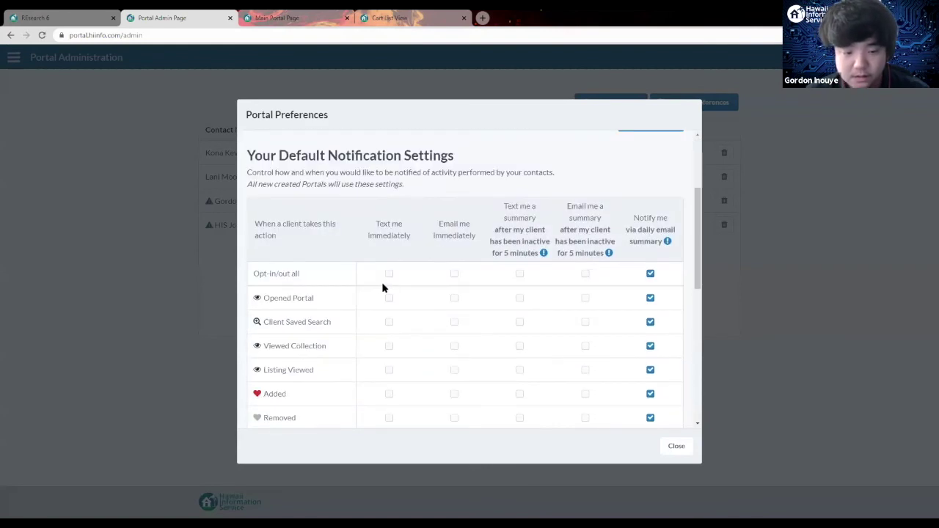
pyautogui.scroll(-2, 381, 287)
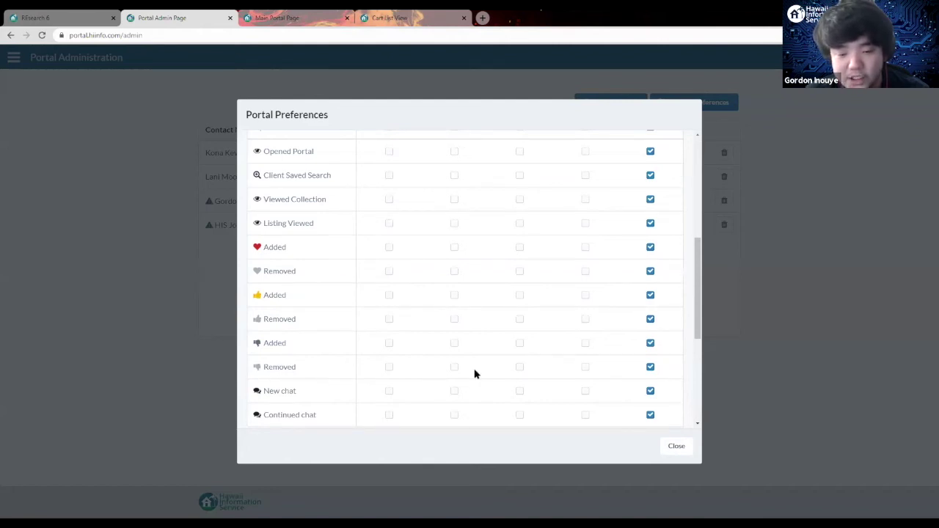
pyautogui.scroll(3, 551, 384)
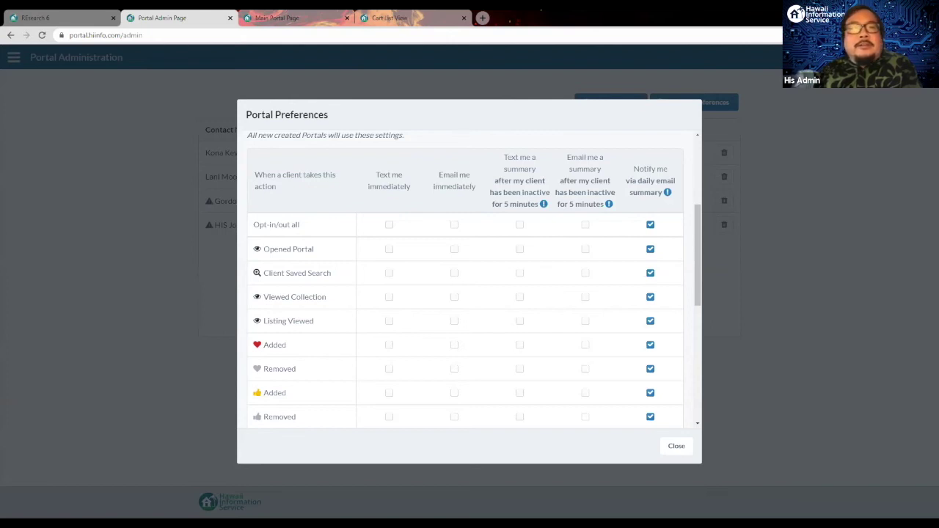
# Step: Close the portal preferences, restore the browser window, and switch to the client's portal page
pyautogui.click(799, 220)
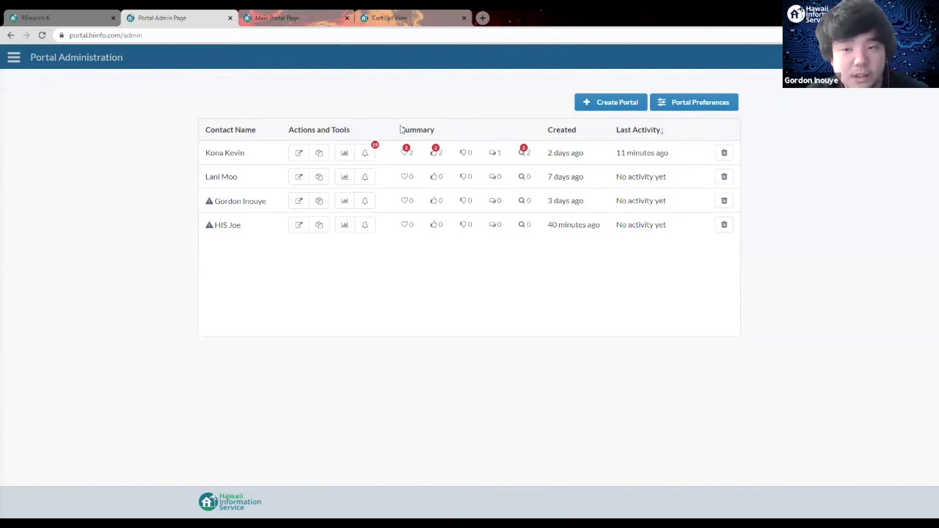
pyautogui.doubleClick(514, 16)
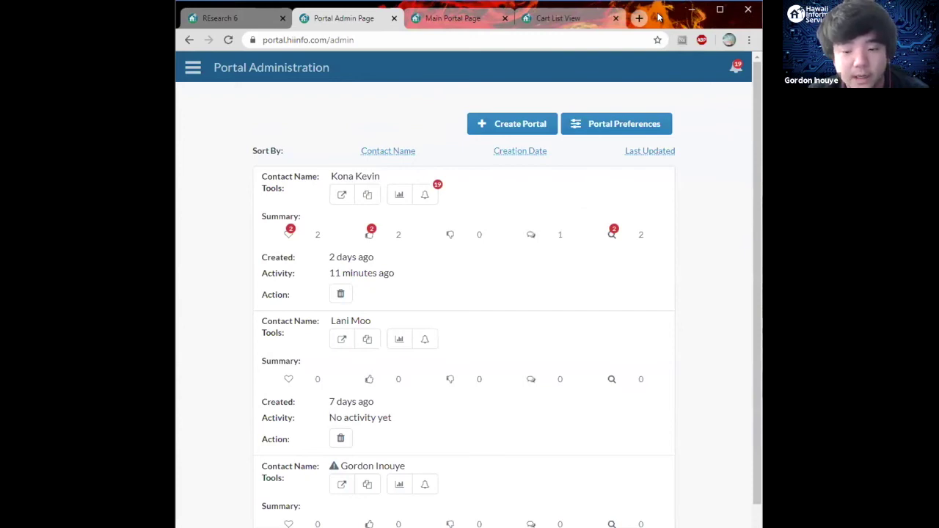
pyautogui.hotkey('alt', 'Tab')
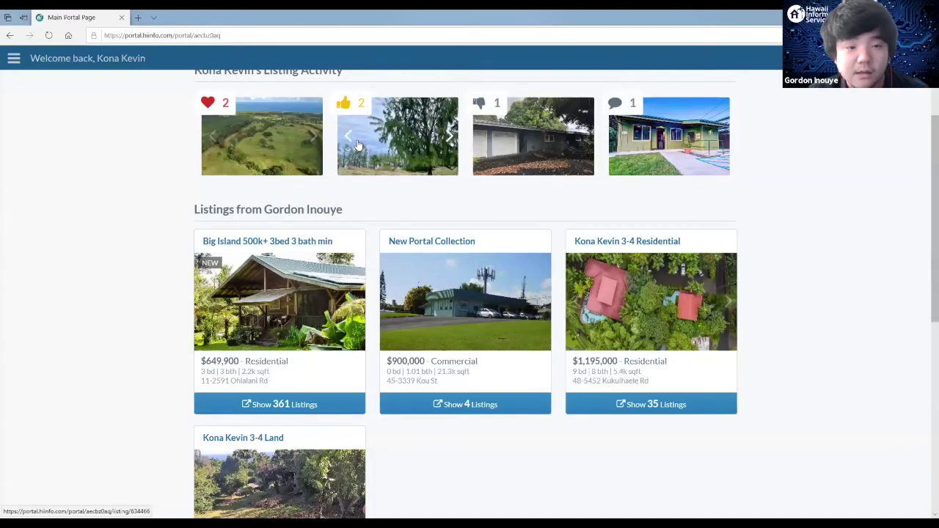
# Step: Scroll up the client's portal page to see the agent's shared collections
pyautogui.scroll(3, 217, 69)
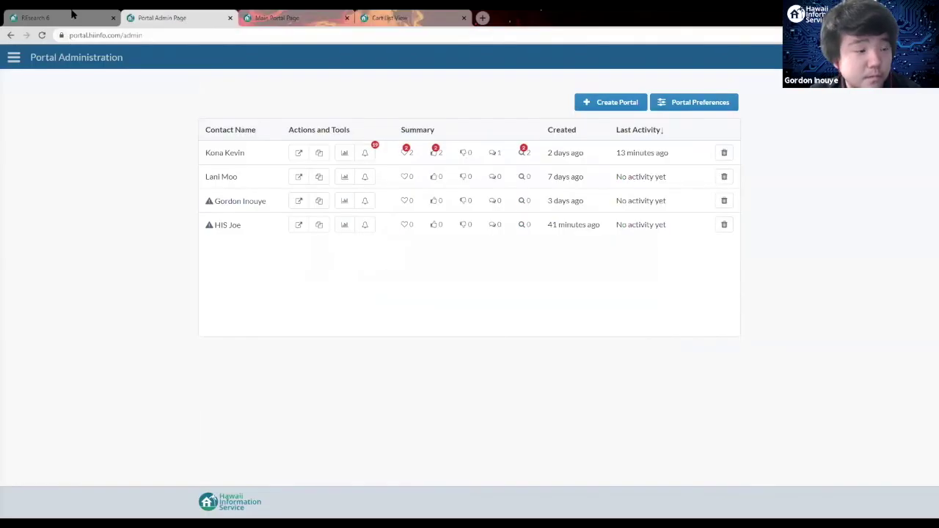
# Step: Search for sold-only commercial listings in taxkey 3-4, returning 28 results
pyautogui.click(72, 13)
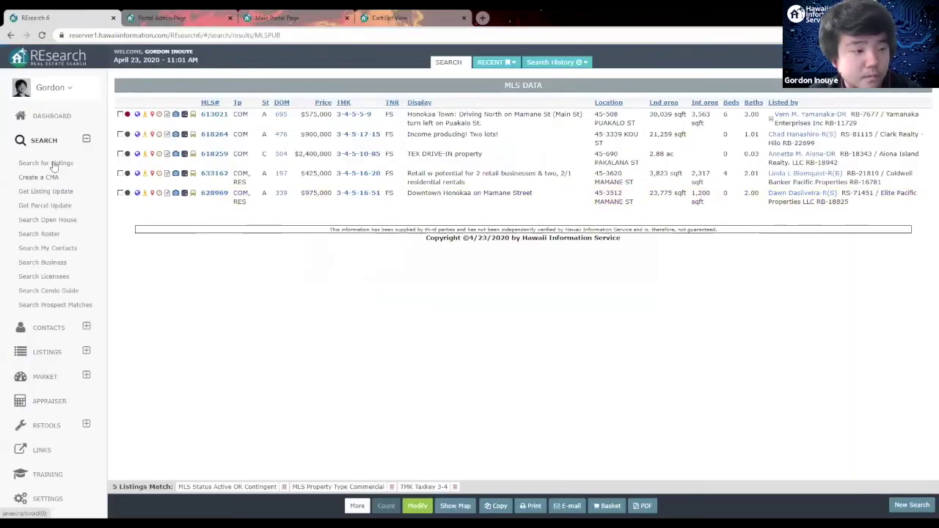
pyautogui.click(53, 164)
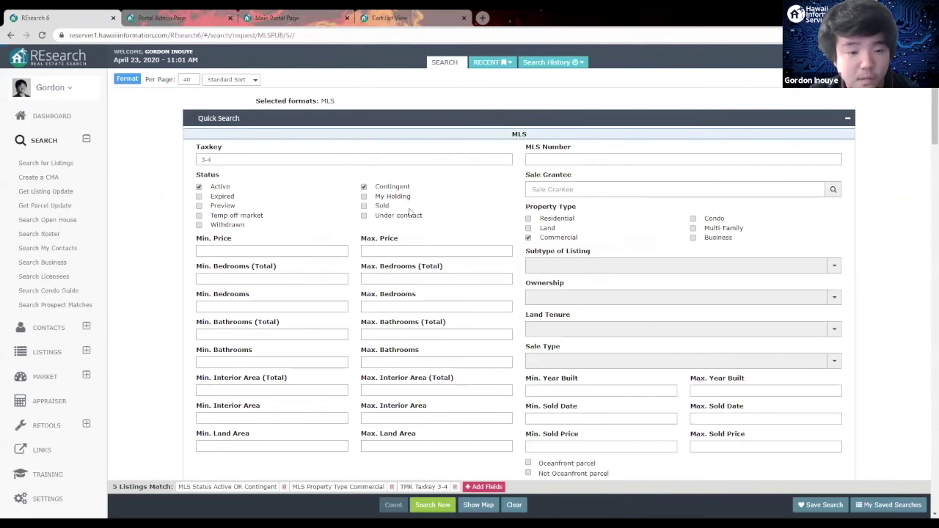
pyautogui.click(364, 205)
pyautogui.click(364, 187)
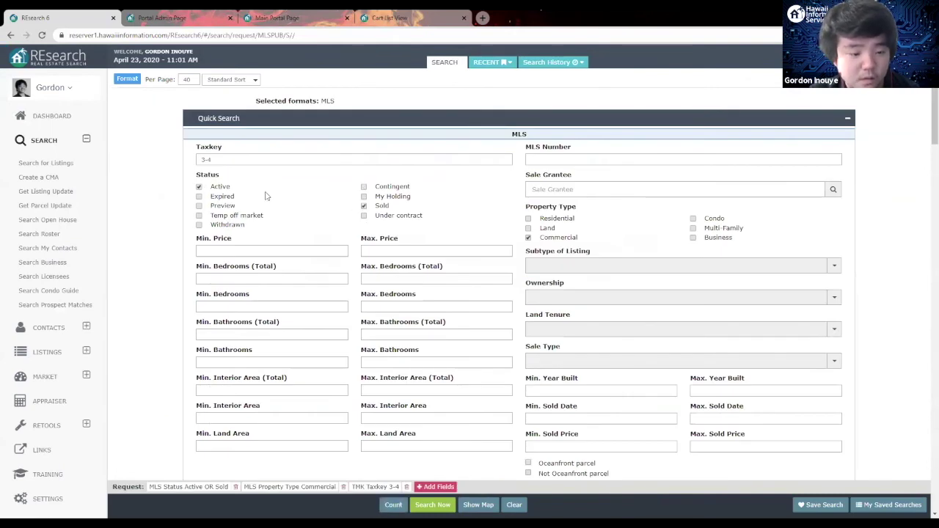
pyautogui.click(199, 187)
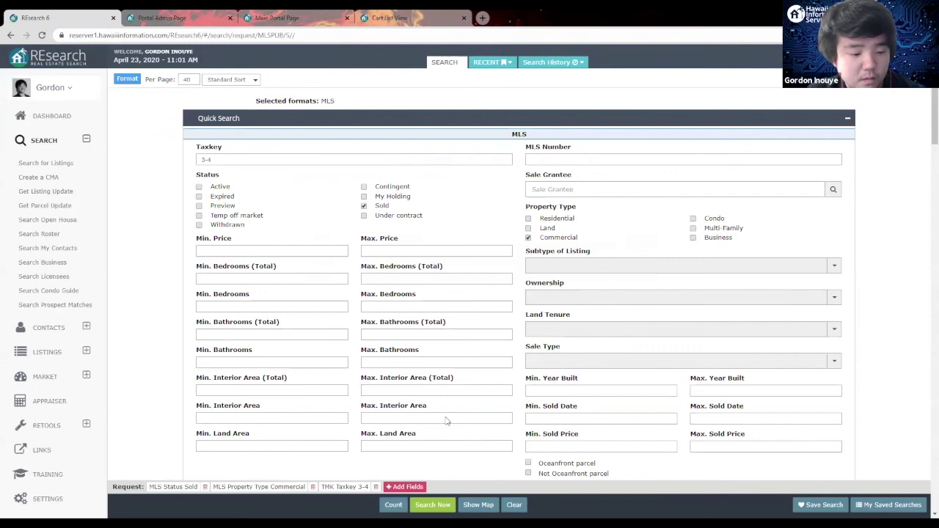
pyautogui.click(432, 506)
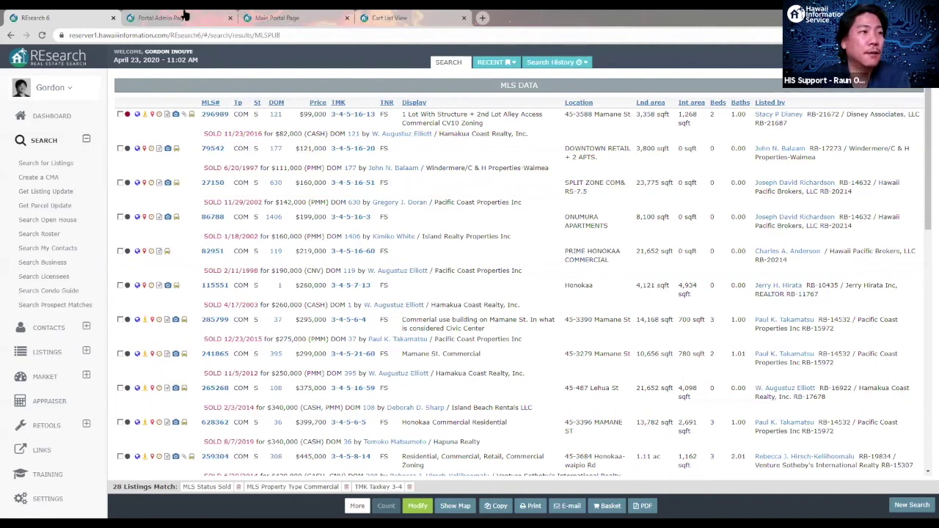
# Step: Go back through the dashboard to the listing search form and show My Saved Searches
pyautogui.click(158, 63)
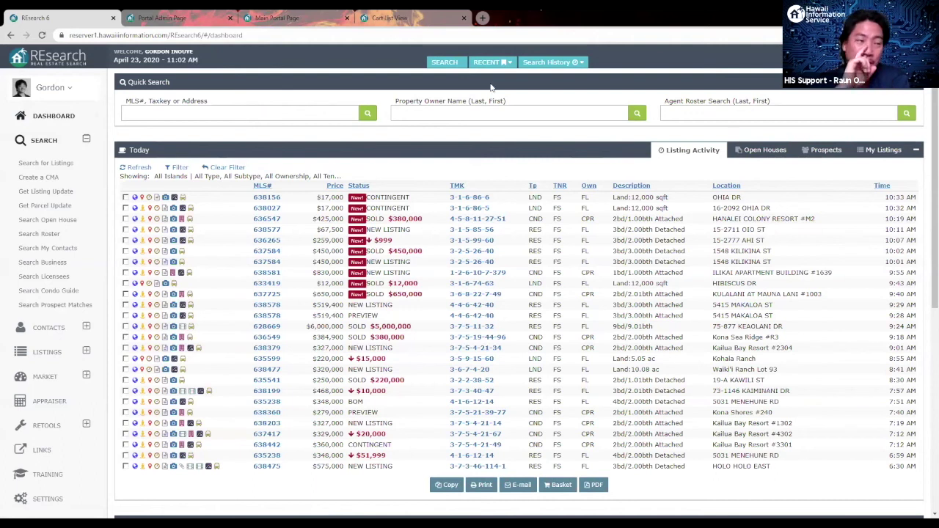
pyautogui.click(64, 165)
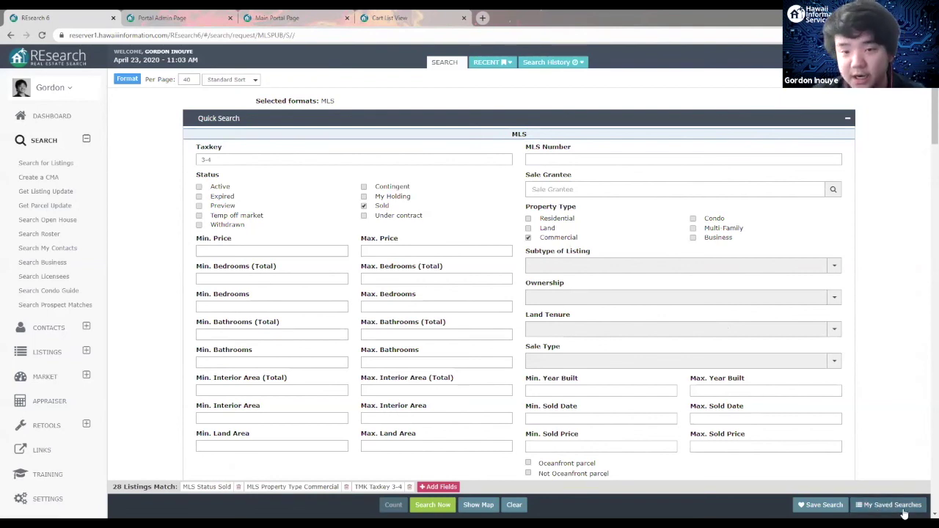
pyautogui.click(904, 514)
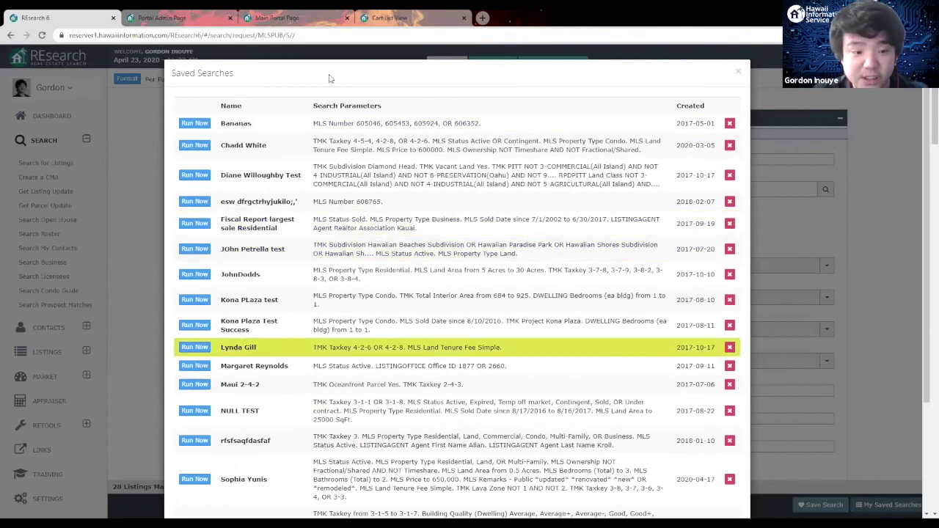
# Step: Run the saved residential 5–30 acre search for taxkeys 3-7-8 through 3-8-4 (673 matches)
pyautogui.click(832, 245)
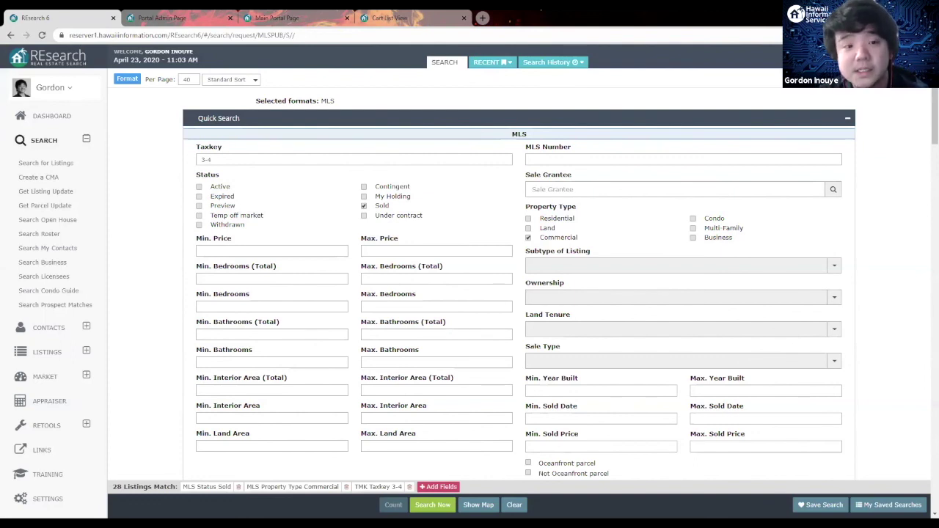
pyautogui.click(891, 505)
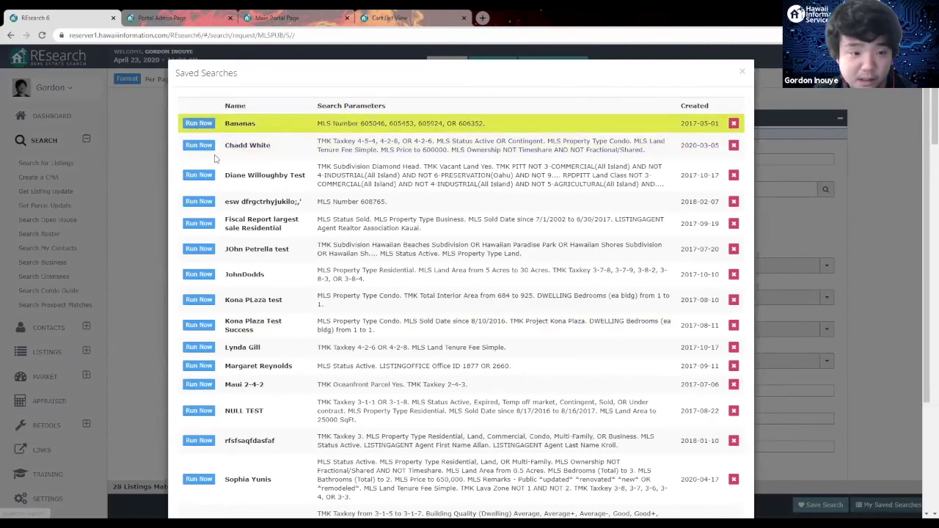
pyautogui.click(199, 275)
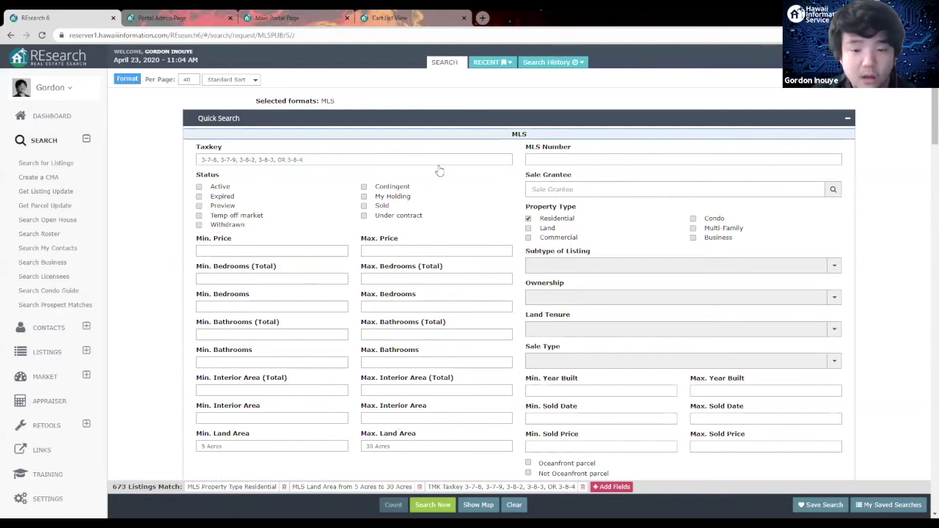
# Step: Narrow the results to the 5 active listings and open 'Send listings through the Portal'
pyautogui.click(198, 187)
pyautogui.click(442, 506)
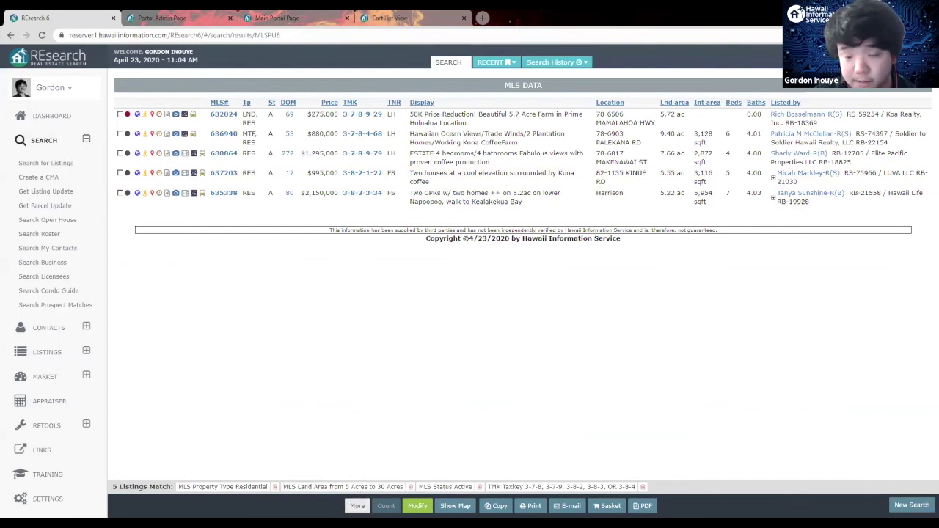
pyautogui.click(357, 506)
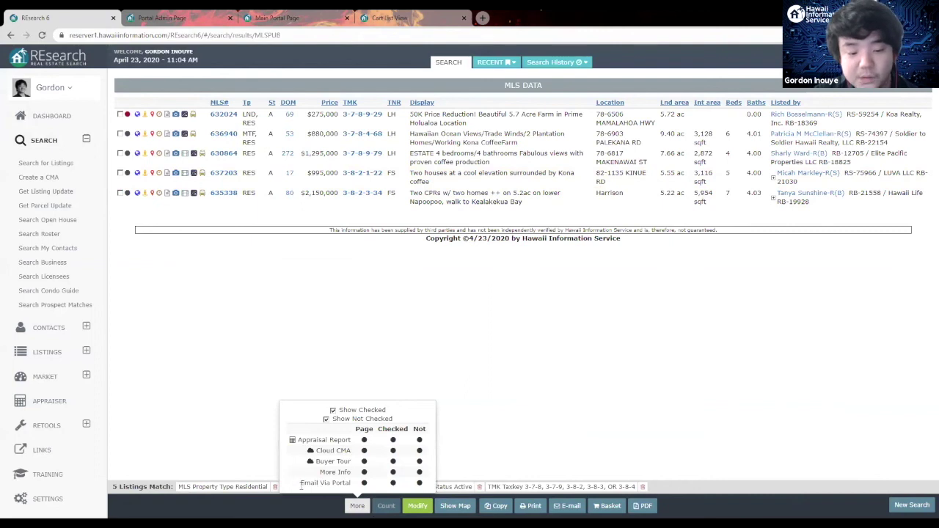
pyautogui.click(419, 483)
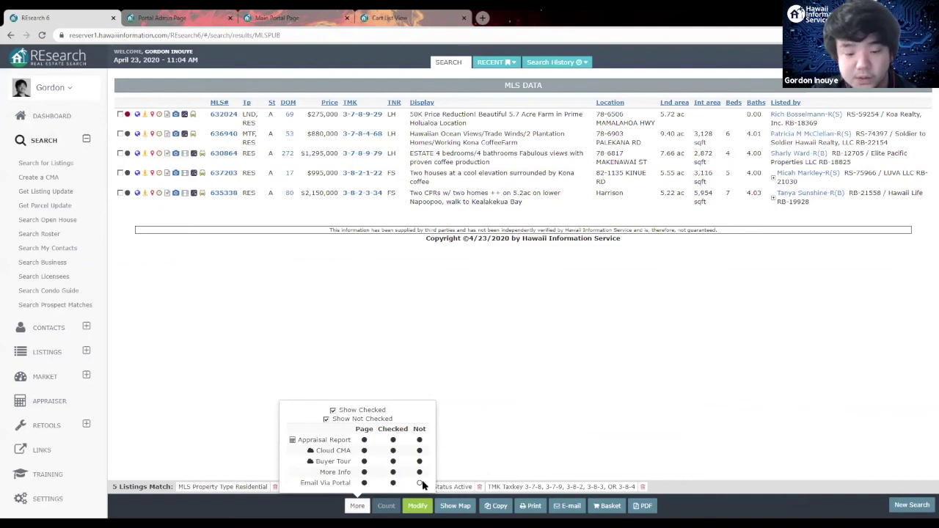
pyautogui.click(420, 483)
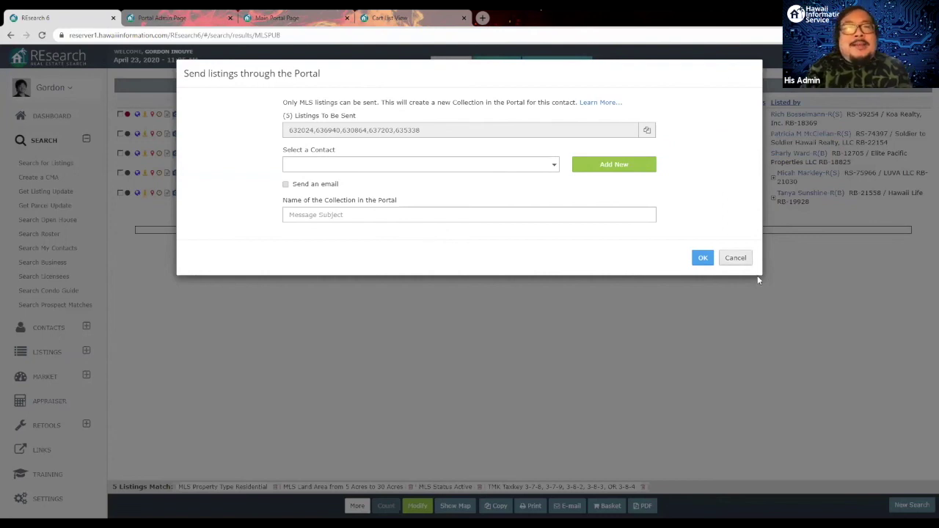
# Step: Cancel the 'Send listings through the Portal' dialog without sending anything
pyautogui.click(734, 257)
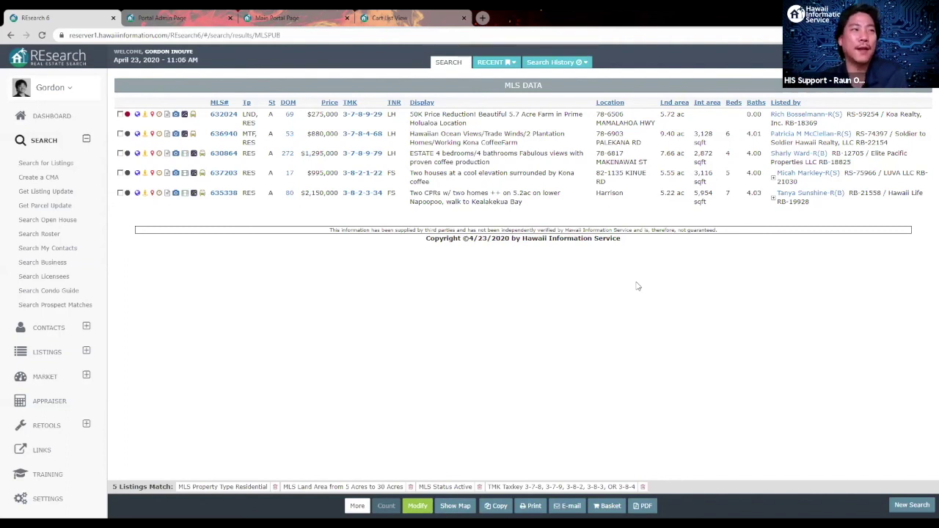
# Step: Highlight and unhighlight listing 635338, then switch to the Portal Administration page
pyautogui.click(610, 204)
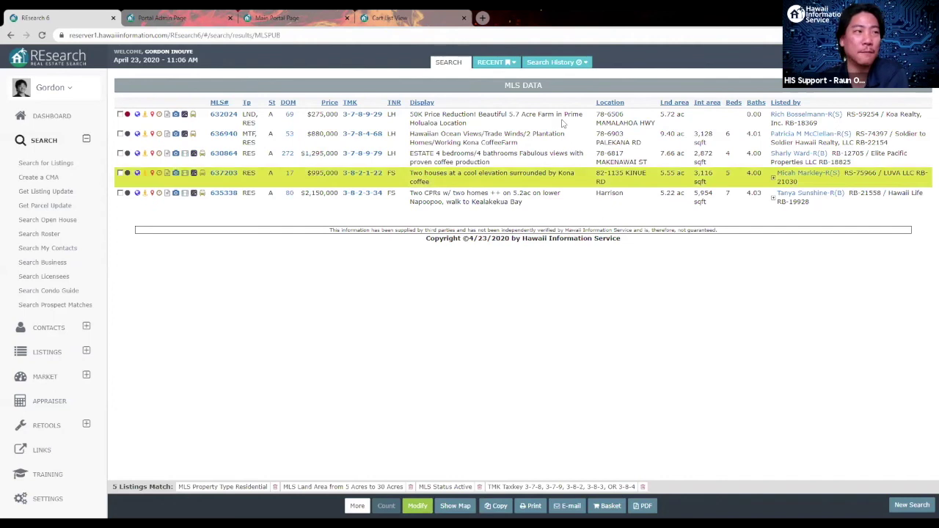
pyautogui.click(499, 324)
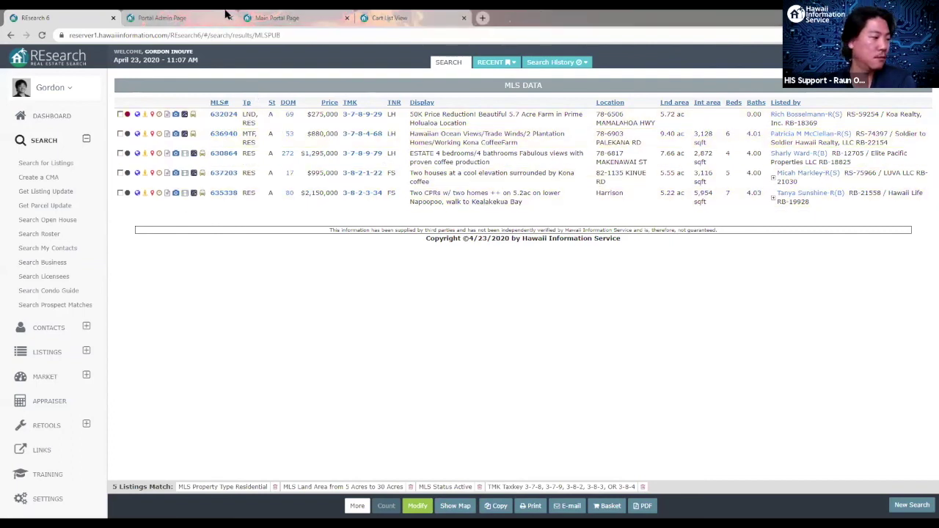
pyautogui.click(173, 18)
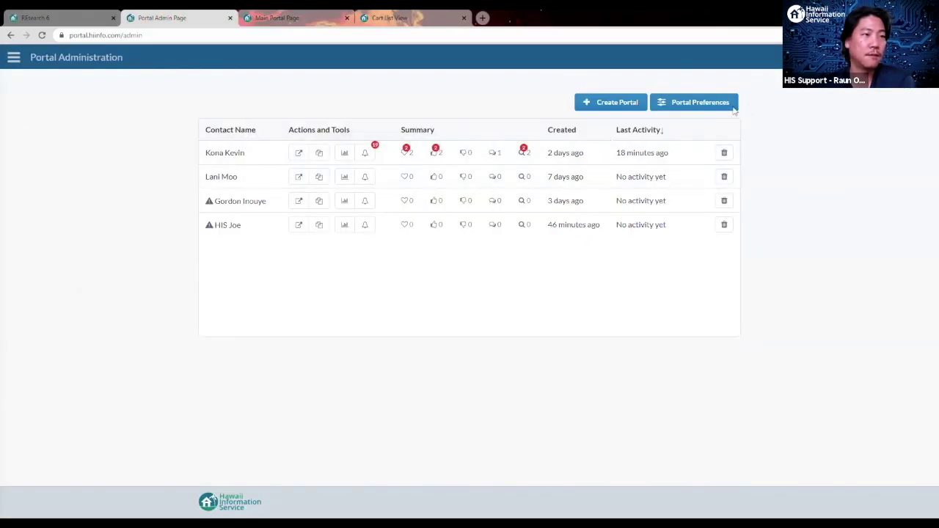
# Step: Open and dismiss Portal Preferences, then return to the REsearch MLS results
pyautogui.click(703, 103)
pyautogui.click(853, 222)
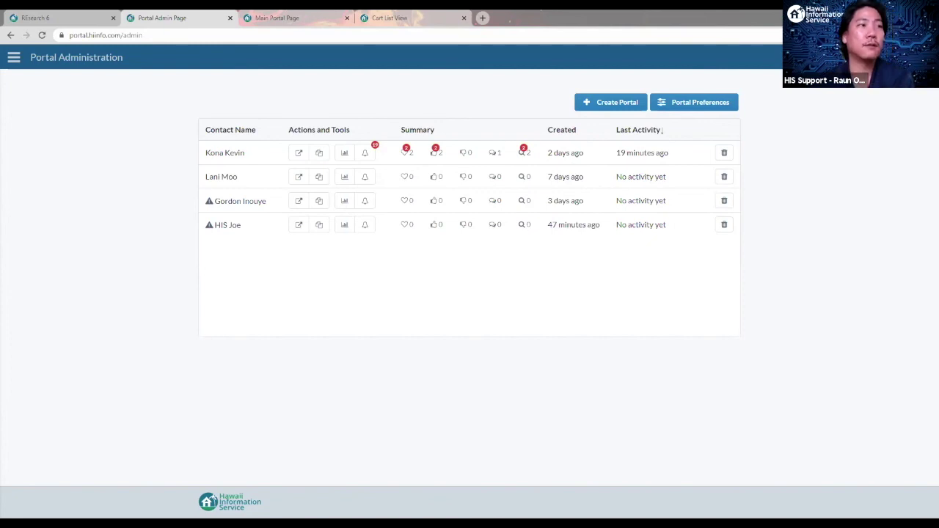
pyautogui.hotkey('ctrl', 'shift', 'Tab')
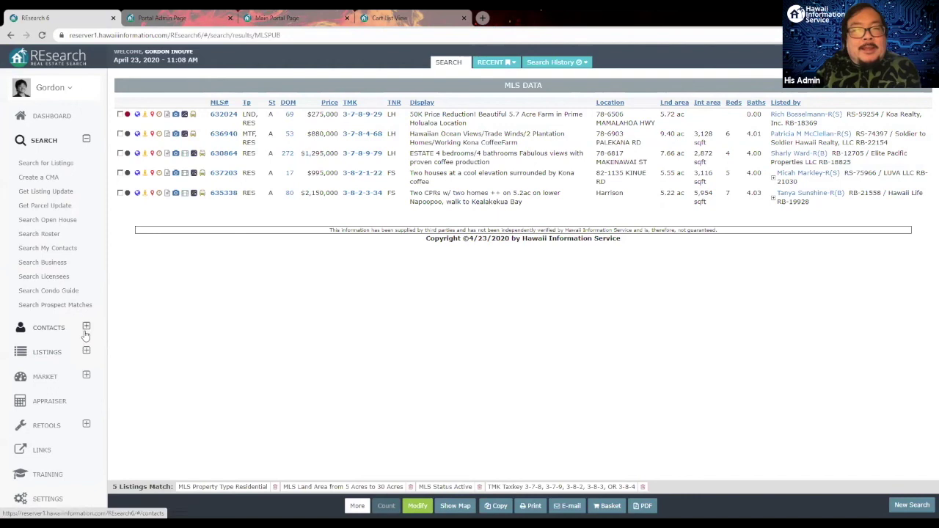
# Step: Open Contacts > Prospects and show the Edit options for the first prospect
pyautogui.click(86, 328)
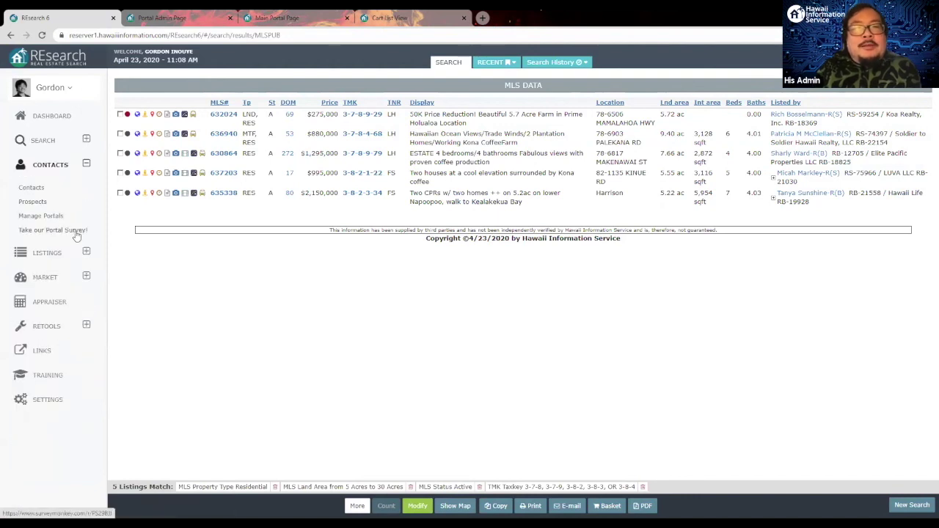
pyautogui.click(49, 206)
pyautogui.click(911, 138)
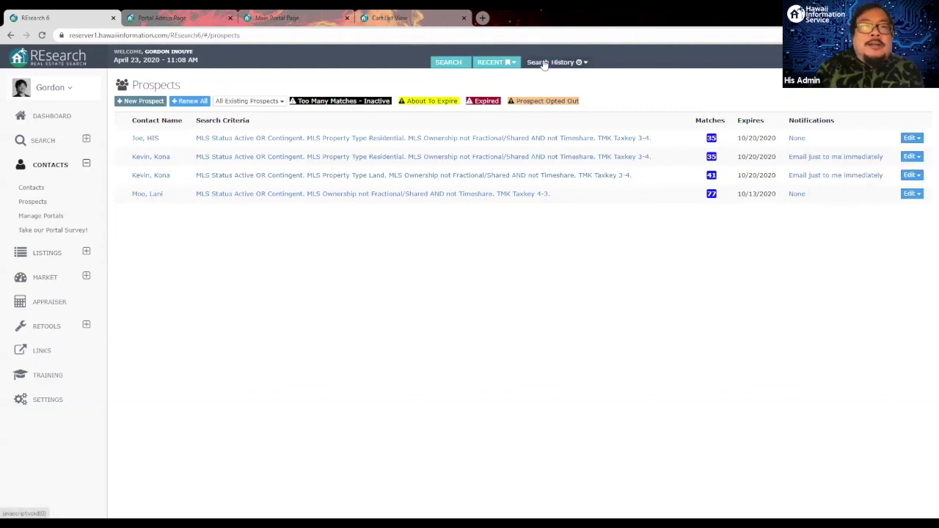
pyautogui.rightClick(506, 61)
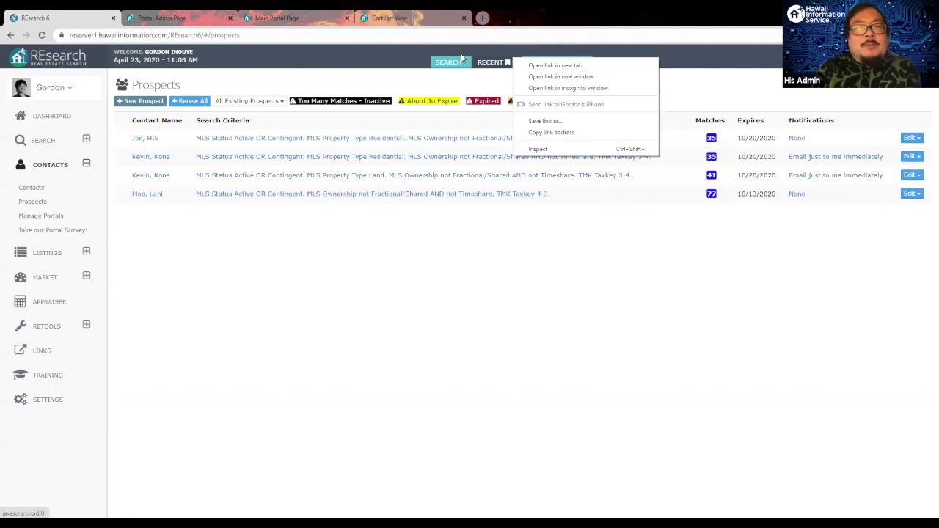
pyautogui.click(705, 87)
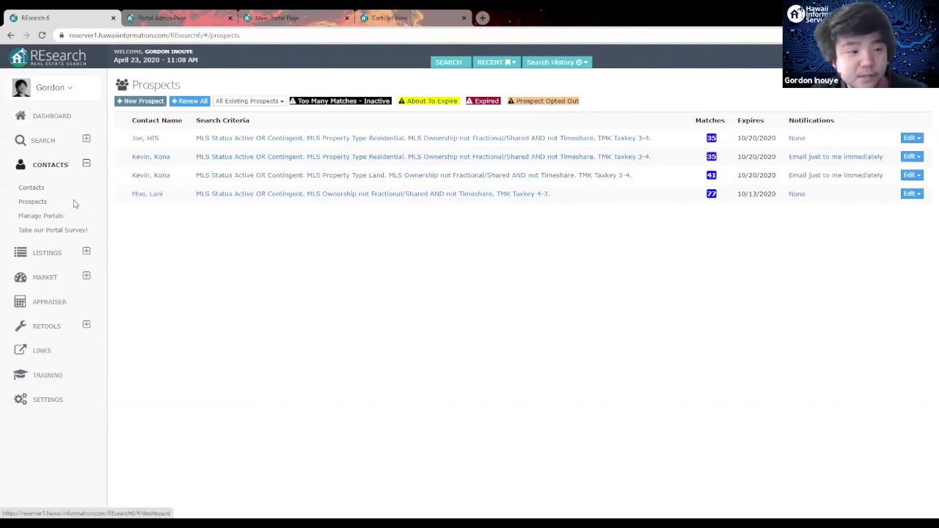
pyautogui.click(910, 140)
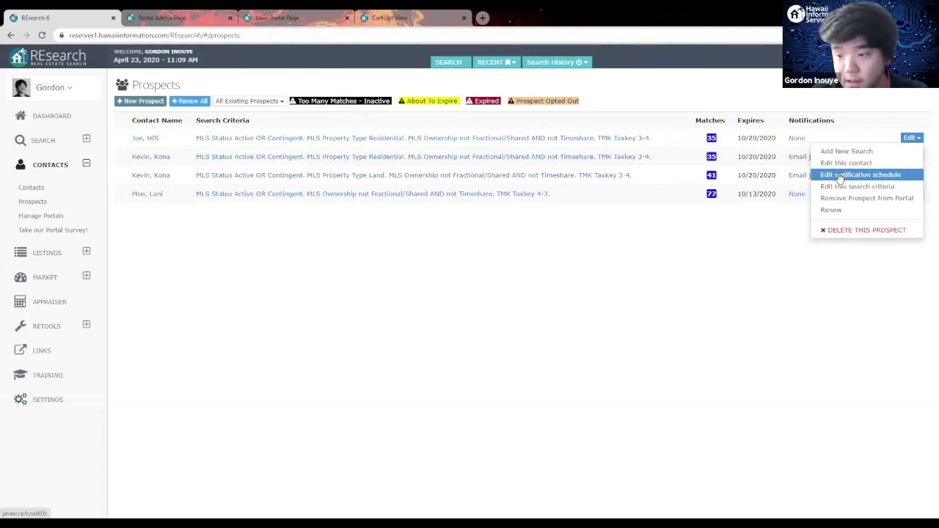
# Step: Change the first prospect's notifications from None to email at 12:00 PM and 4:00 PM, and save
pyautogui.click(840, 176)
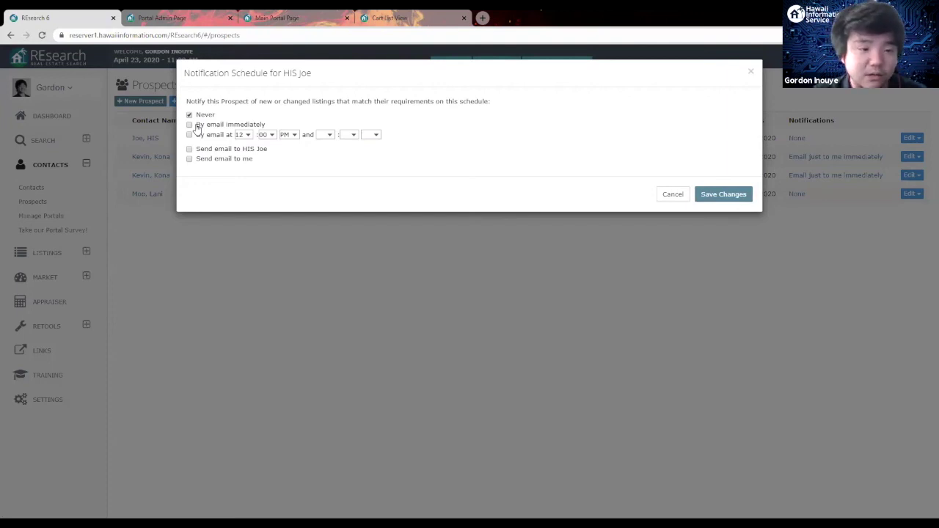
pyautogui.click(189, 135)
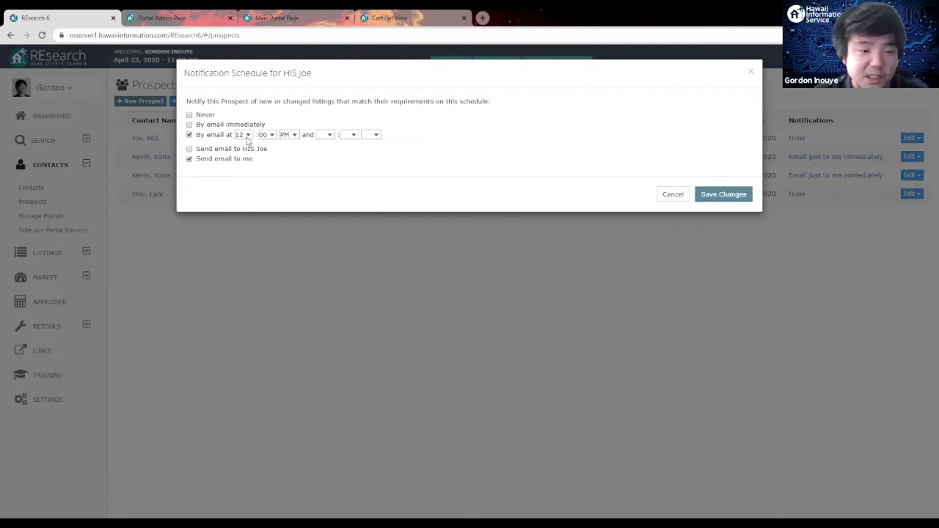
pyautogui.click(246, 136)
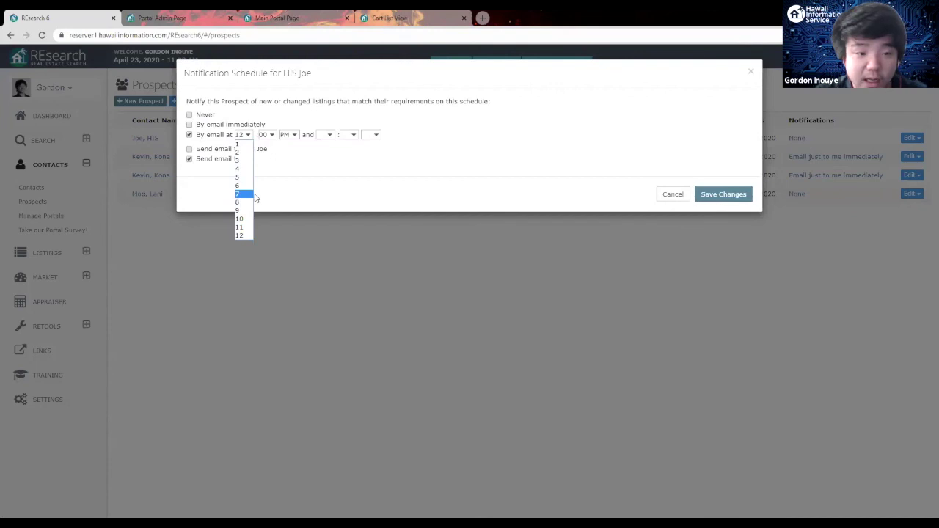
pyautogui.click(326, 118)
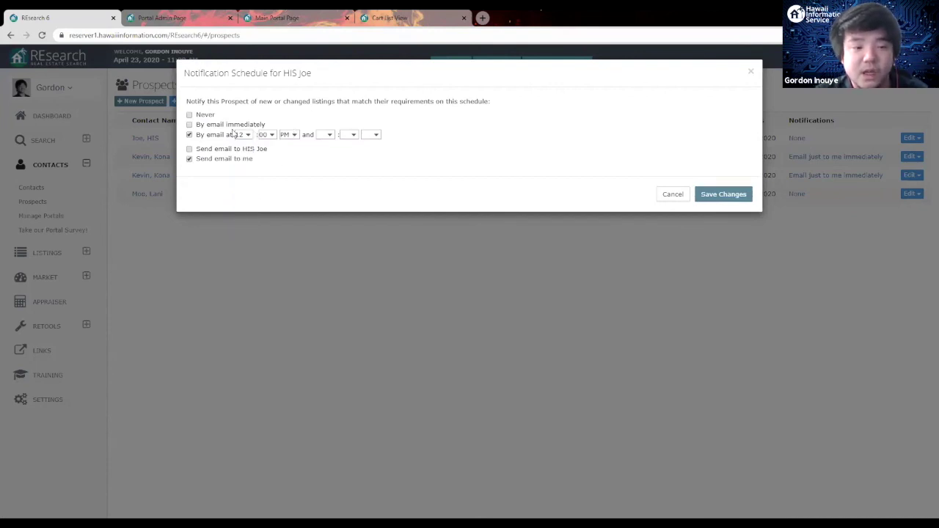
pyautogui.click(327, 135)
pyautogui.click(331, 179)
pyautogui.click(374, 135)
pyautogui.click(369, 162)
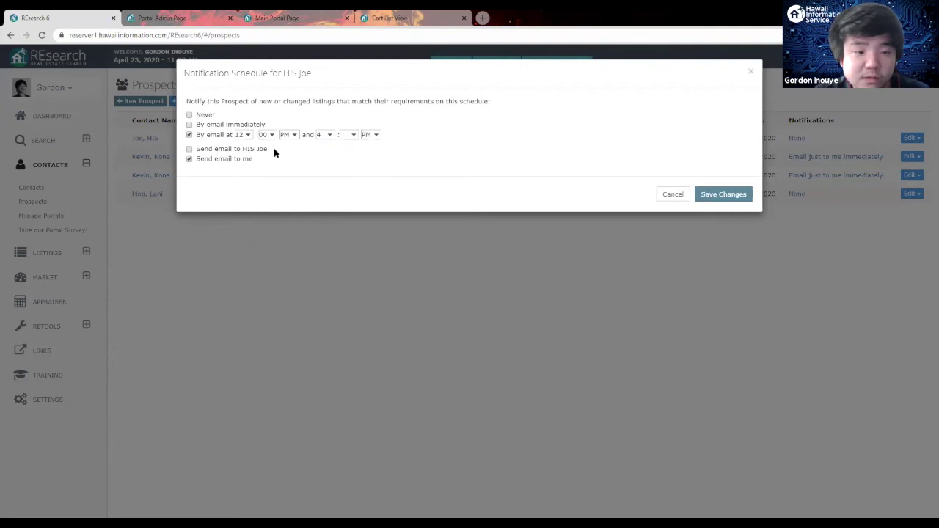
pyautogui.click(350, 135)
pyautogui.click(348, 150)
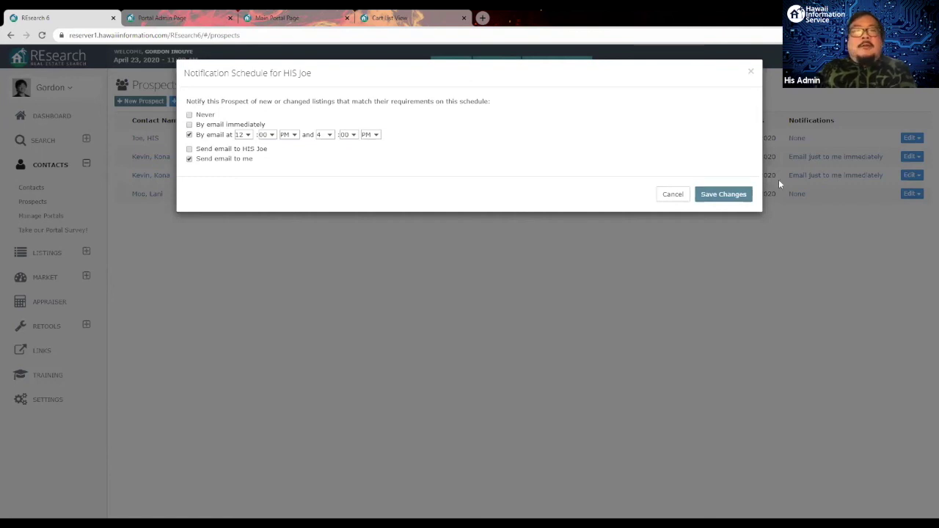
pyautogui.click(710, 194)
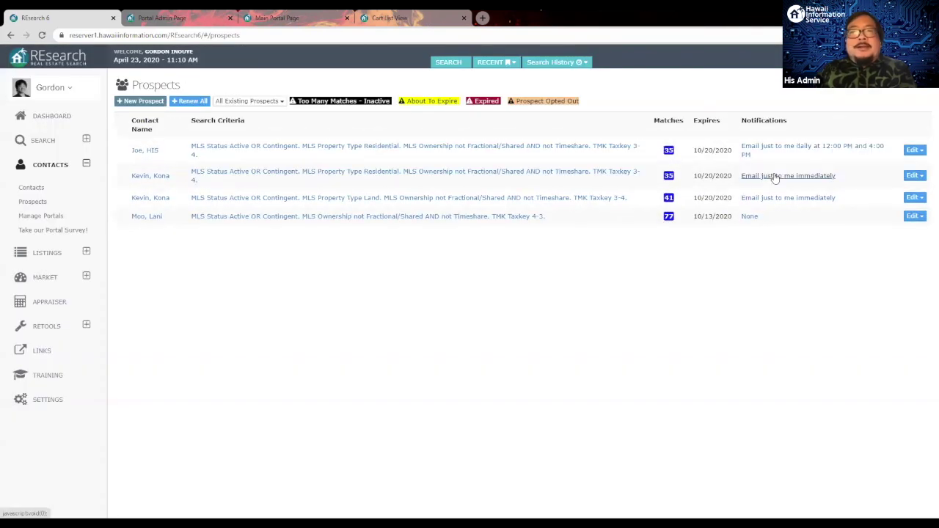